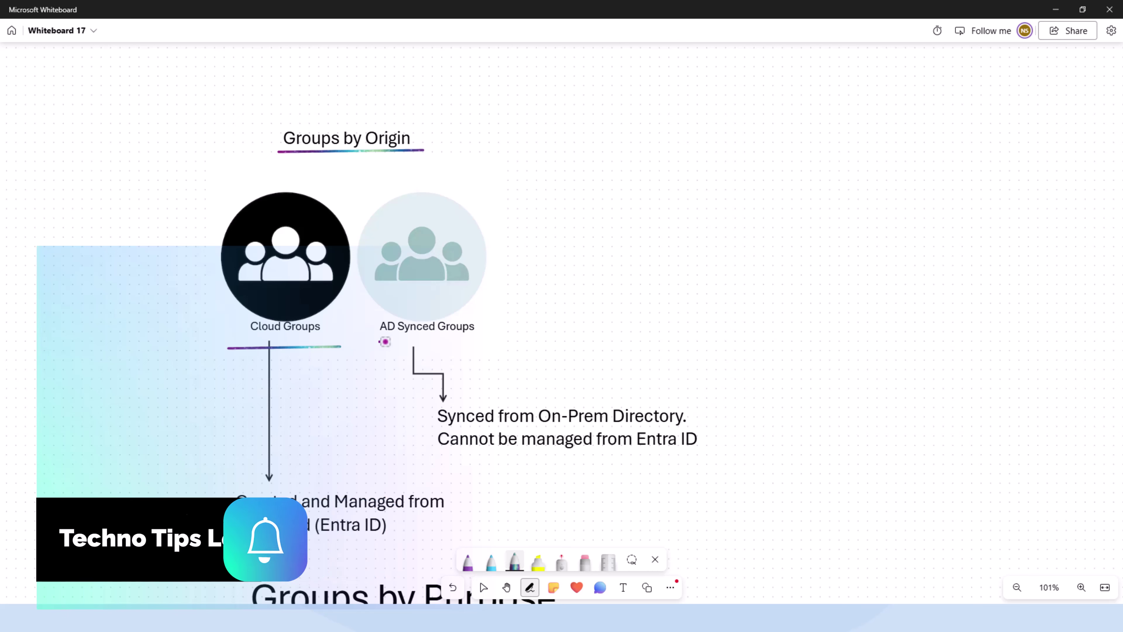
- Draw ink underlines under the AD Synced Groups label and under 'Directory.' and 'Entra ID' in its description
left_click_drag(379, 341, 503, 337)
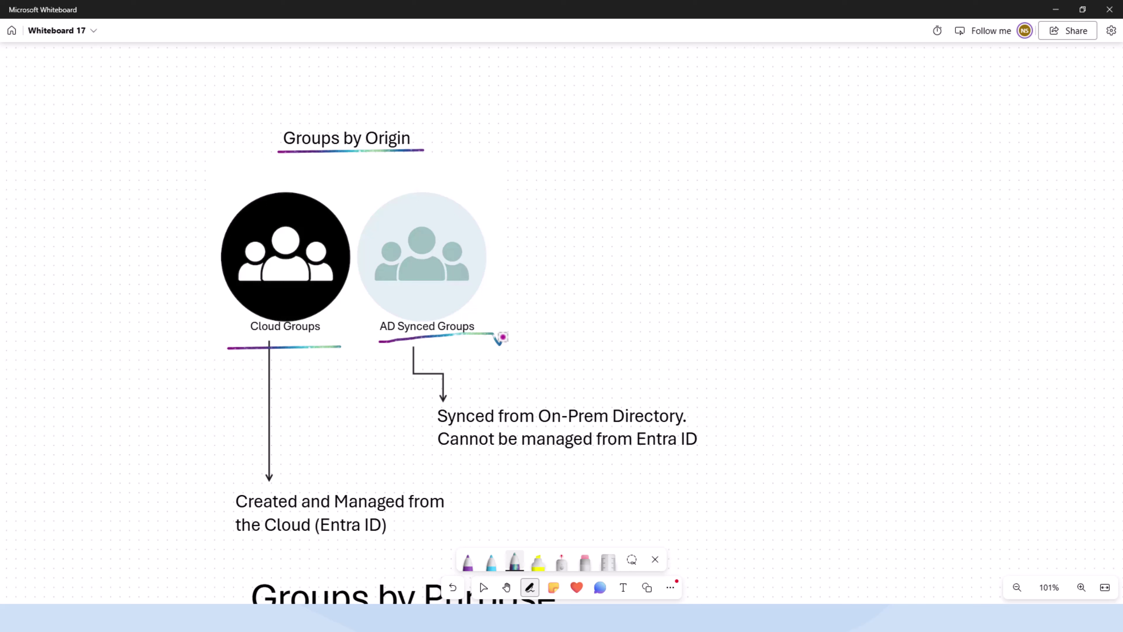
left_click_drag(656, 427, 694, 426)
left_click_drag(629, 454, 719, 453)
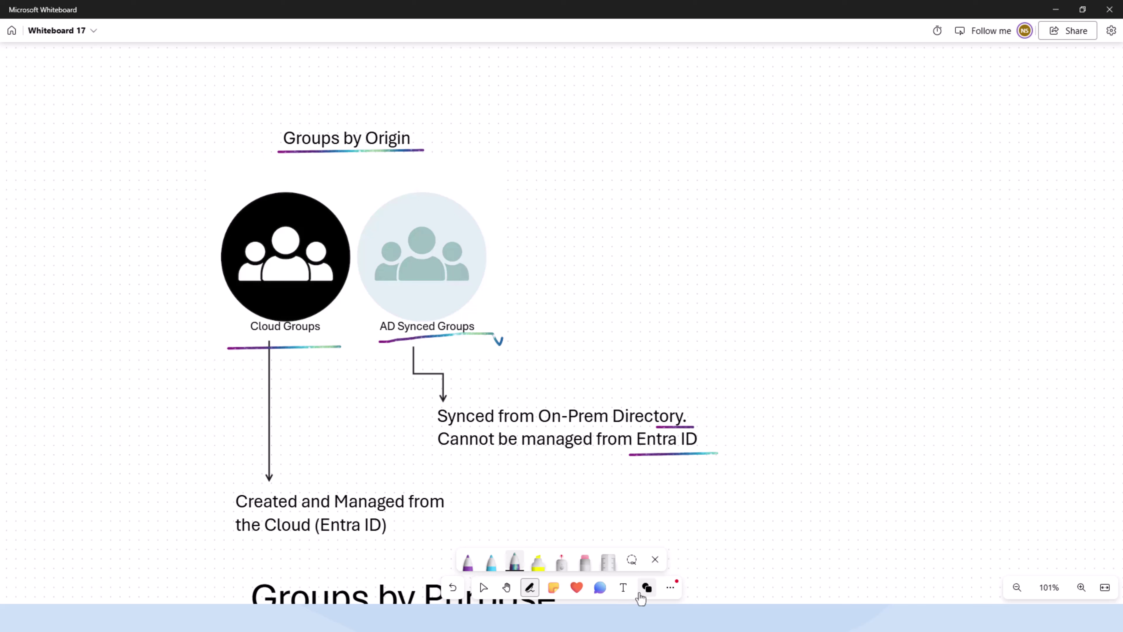
- Draw a straight arrow up and to the right from the AD Synced Groups circle
left_click(647, 587)
left_click(585, 537)
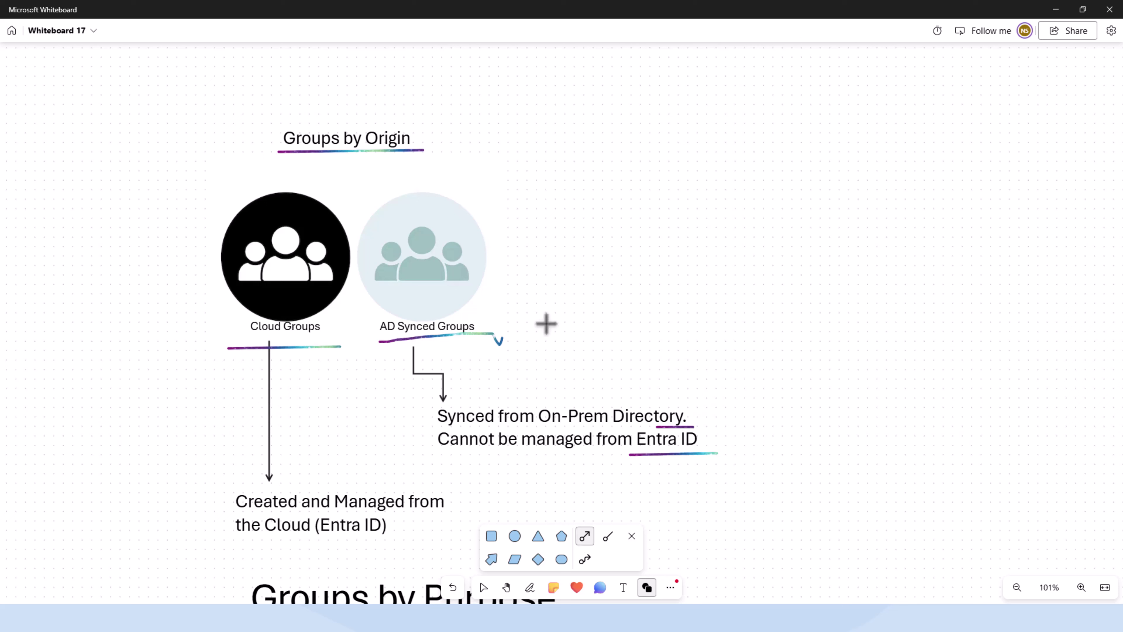
mouse_move(475, 214)
left_mouse_down()
mouse_move(558, 165)
mouse_move(655, 185)
mouse_move(644, 182)
left_mouse_up()
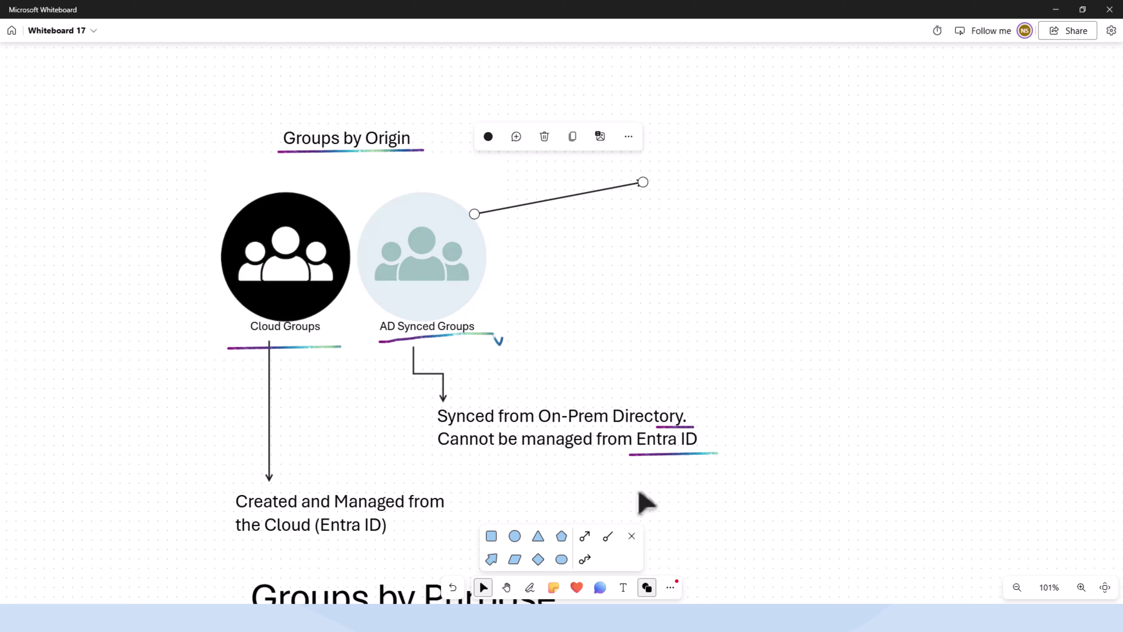
- Add the text label 'Assign Licenses' at the arrow's tip
left_click(624, 588)
left_click(677, 180)
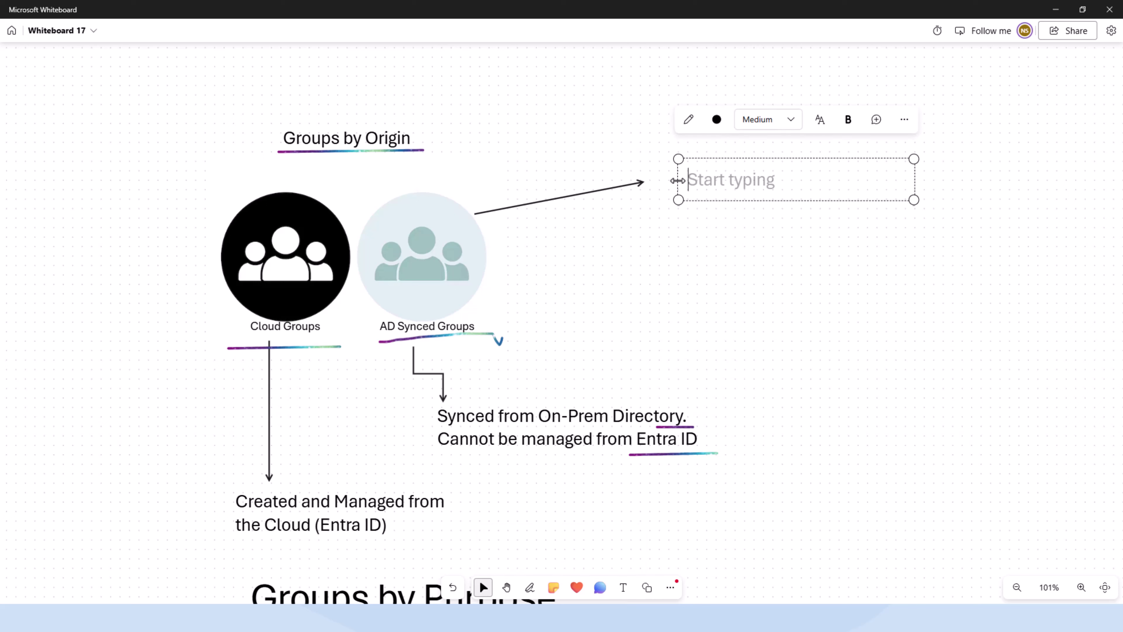
type("Assign ")
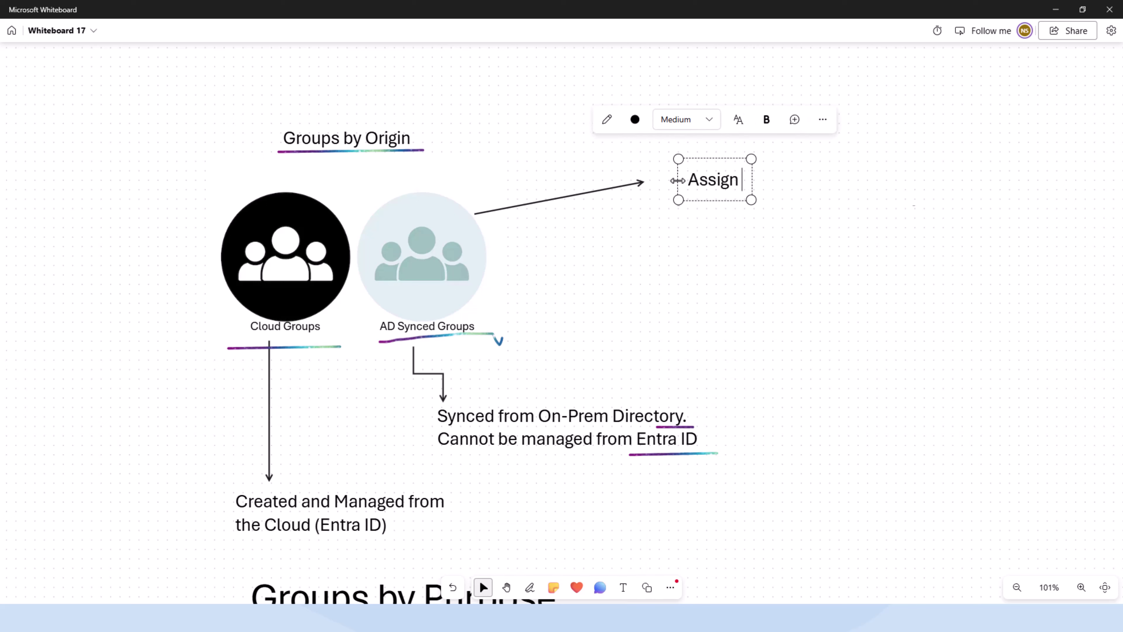
type("Licenses")
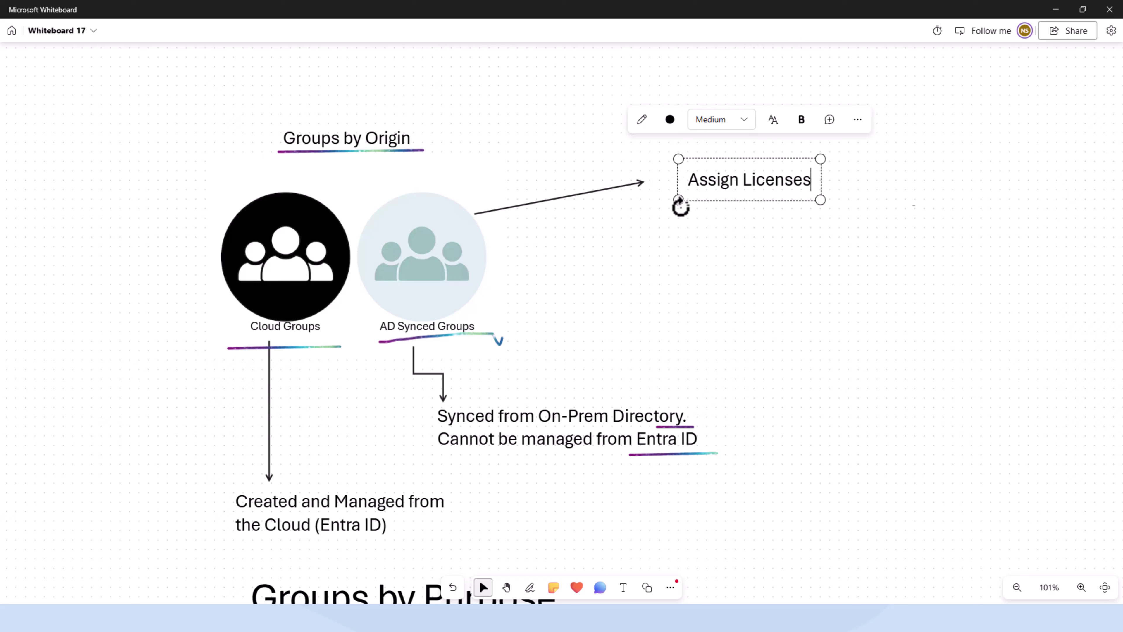
left_click(780, 264)
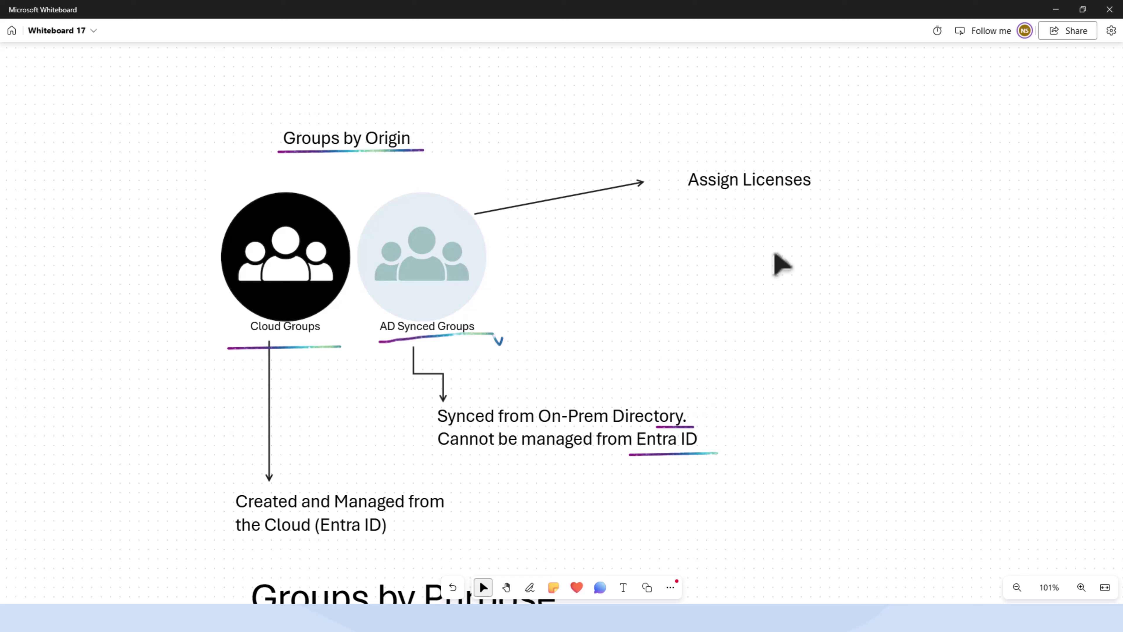
- Draw a horizontal straight arrow running right from the AD Synced Groups circle
left_click(647, 587)
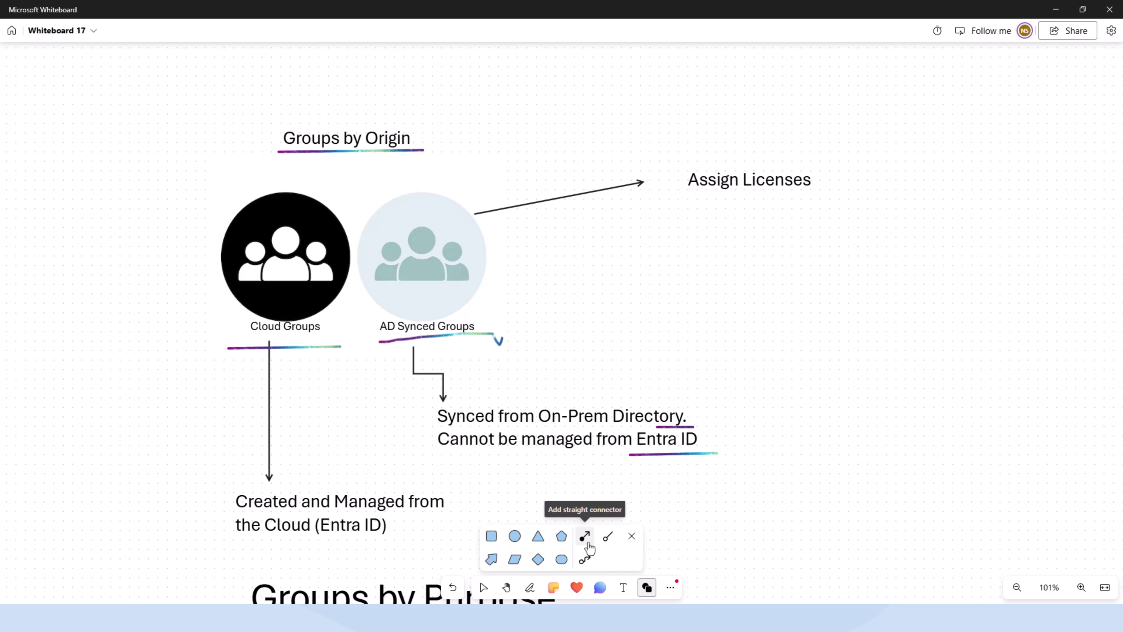
left_click_drag(493, 257, 657, 262)
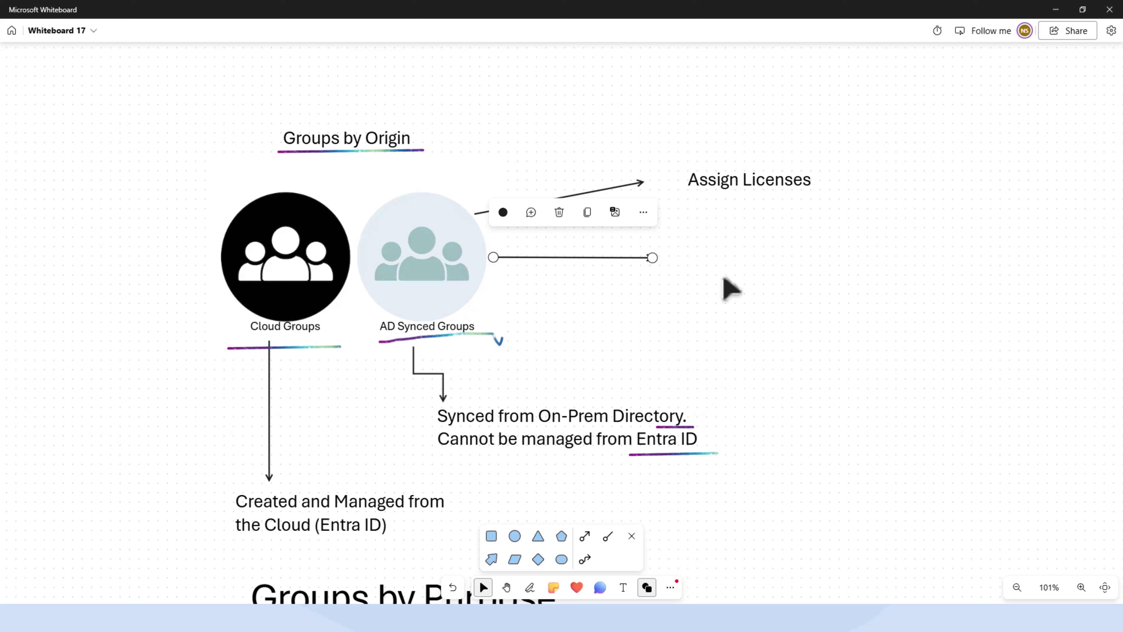
left_click(725, 280)
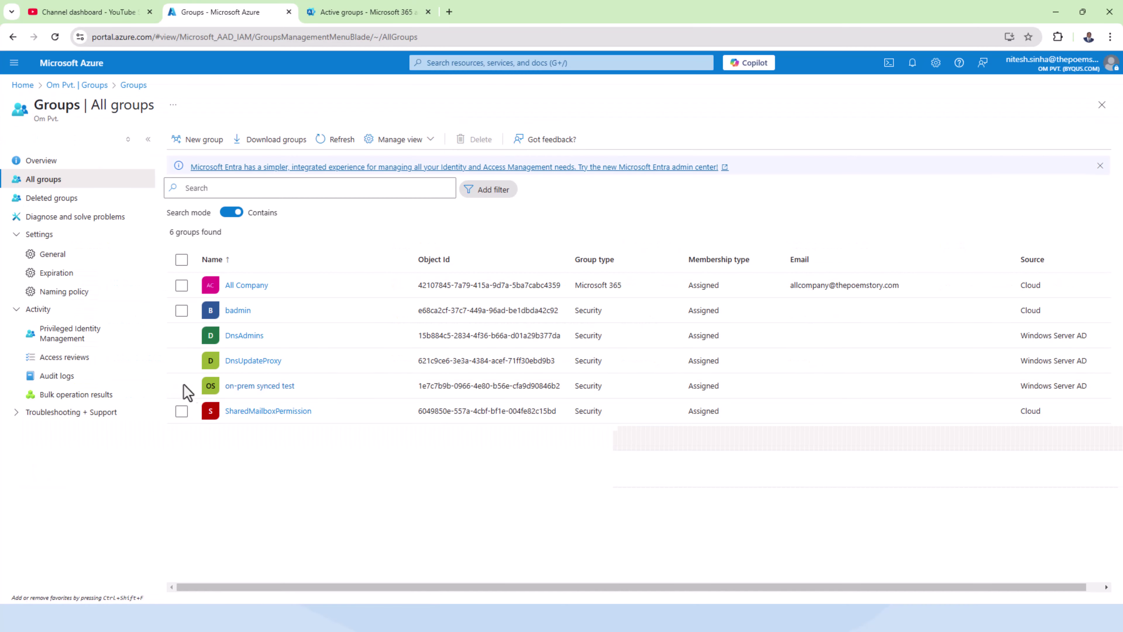
- In All groups, check the on-prem synced test group's Windows Server AD source and open its overview
left_click_drag(48, 438, 268, 436)
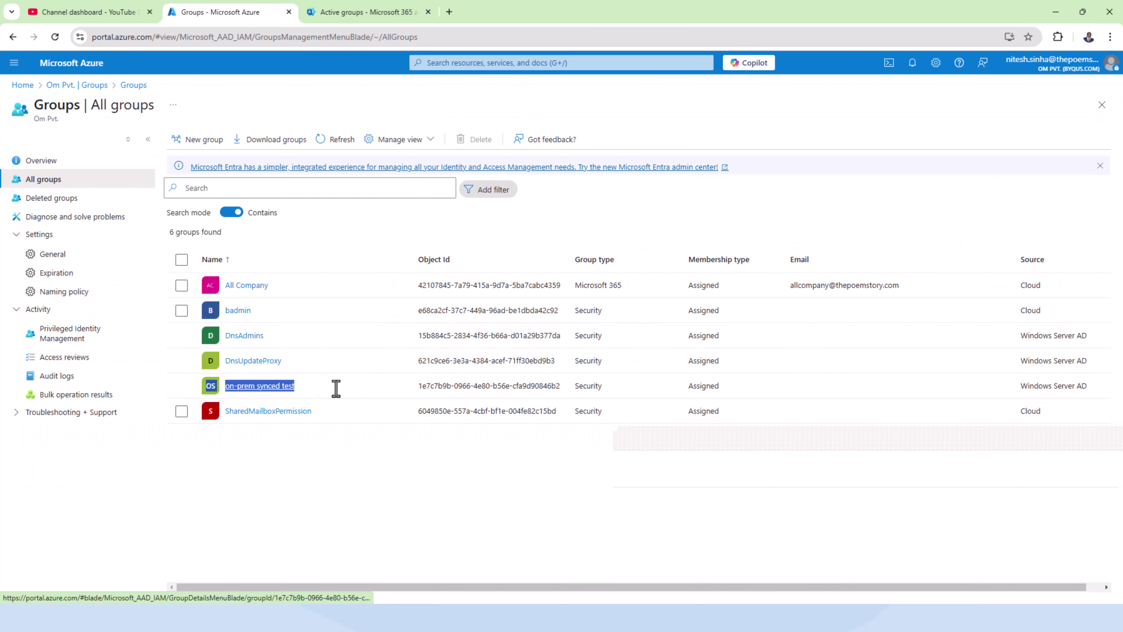
left_click_drag(336, 388, 1003, 387)
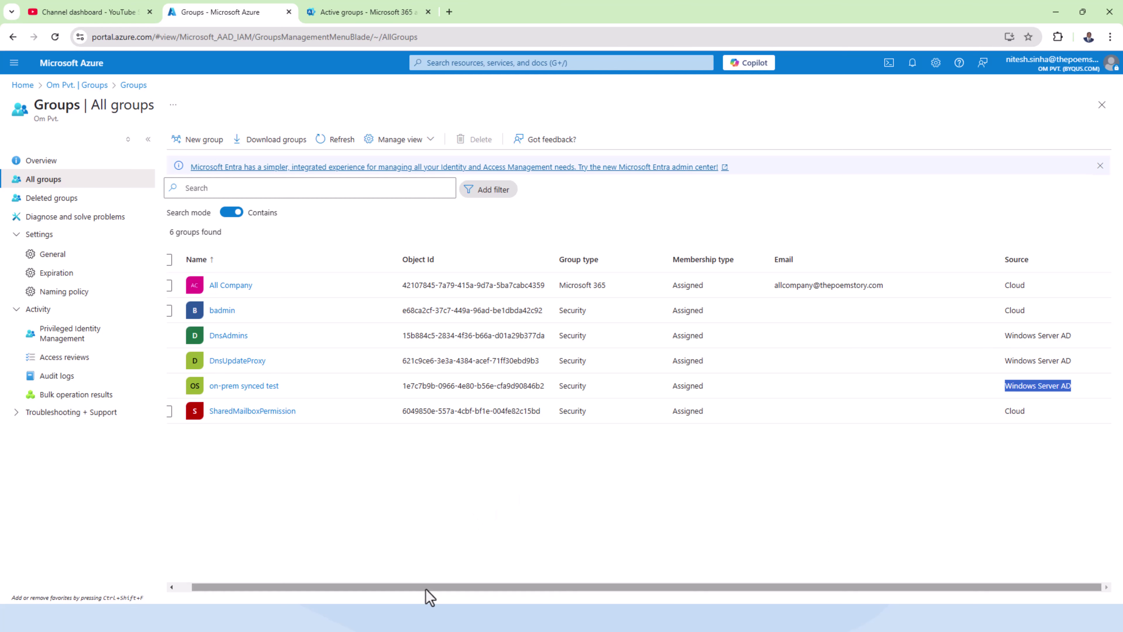
left_click_drag(422, 588, 406, 588)
left_click(258, 386)
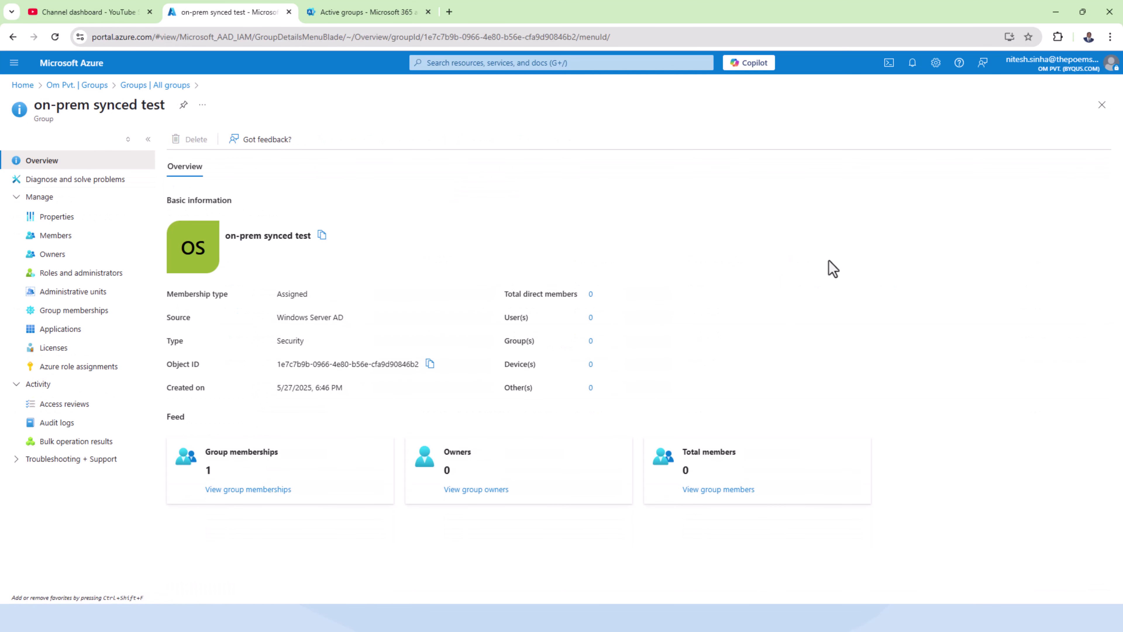
- Review the group's Properties, then show its Members page with 0 members
left_click(53, 217)
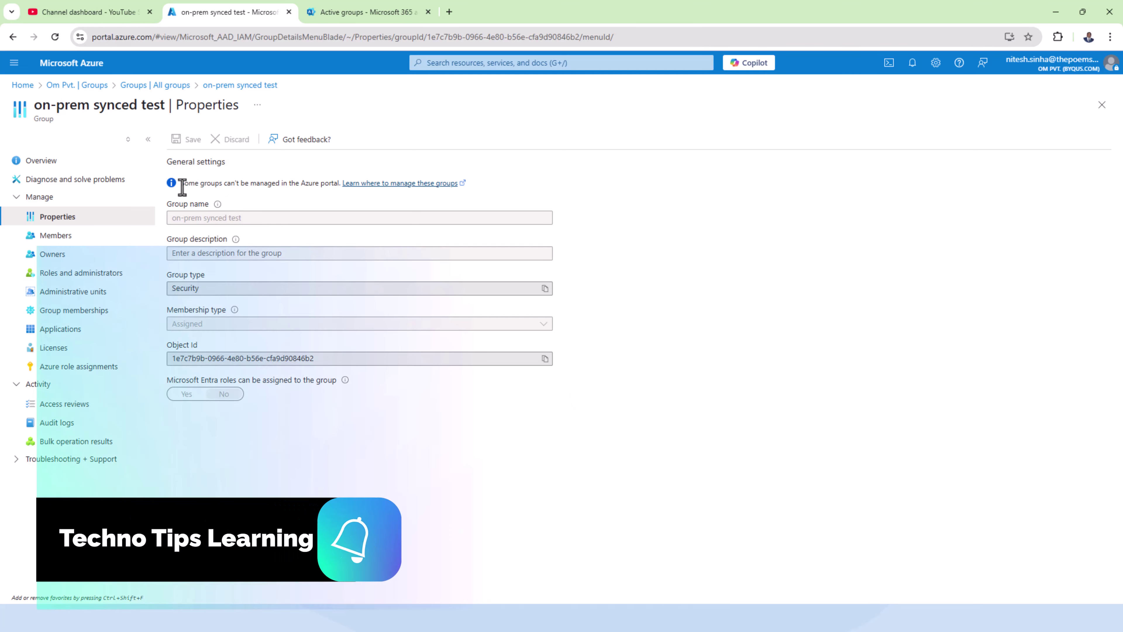
left_click_drag(179, 182, 474, 190)
left_click(694, 267)
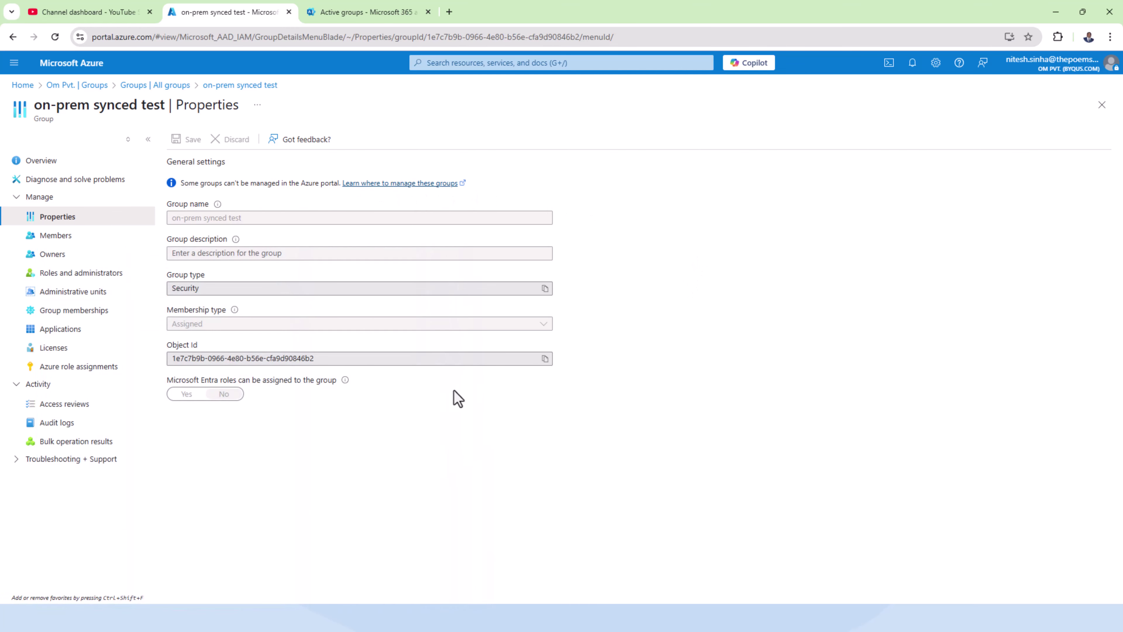
left_click(58, 238)
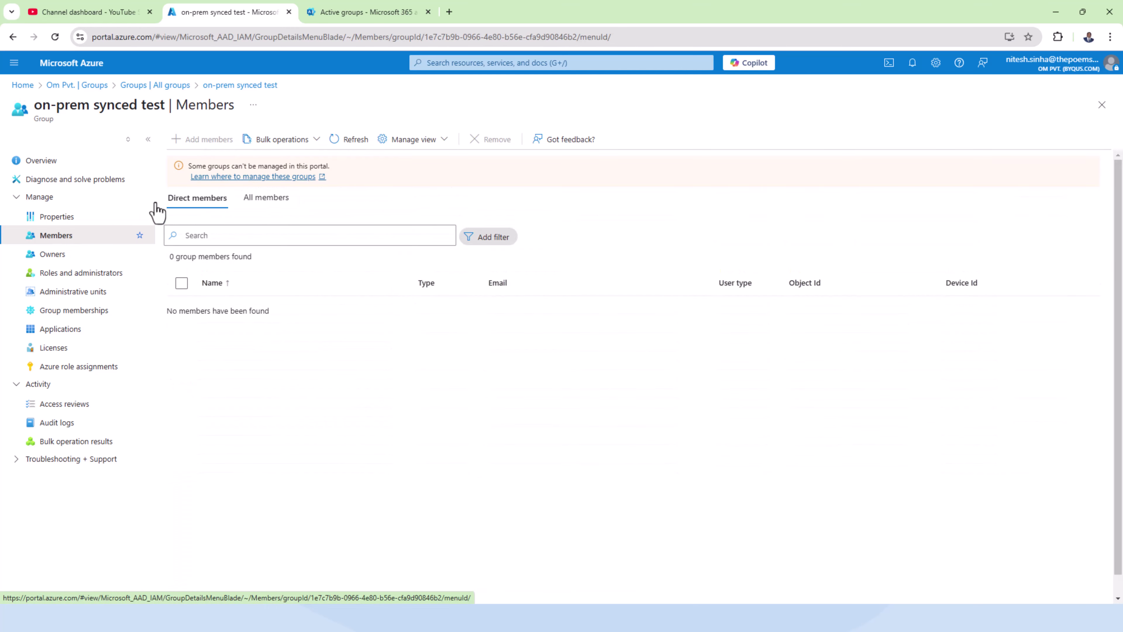
- Check the group's Owners, Group memberships and Licenses, then open the Microsoft 365 admin center link
left_click(57, 258)
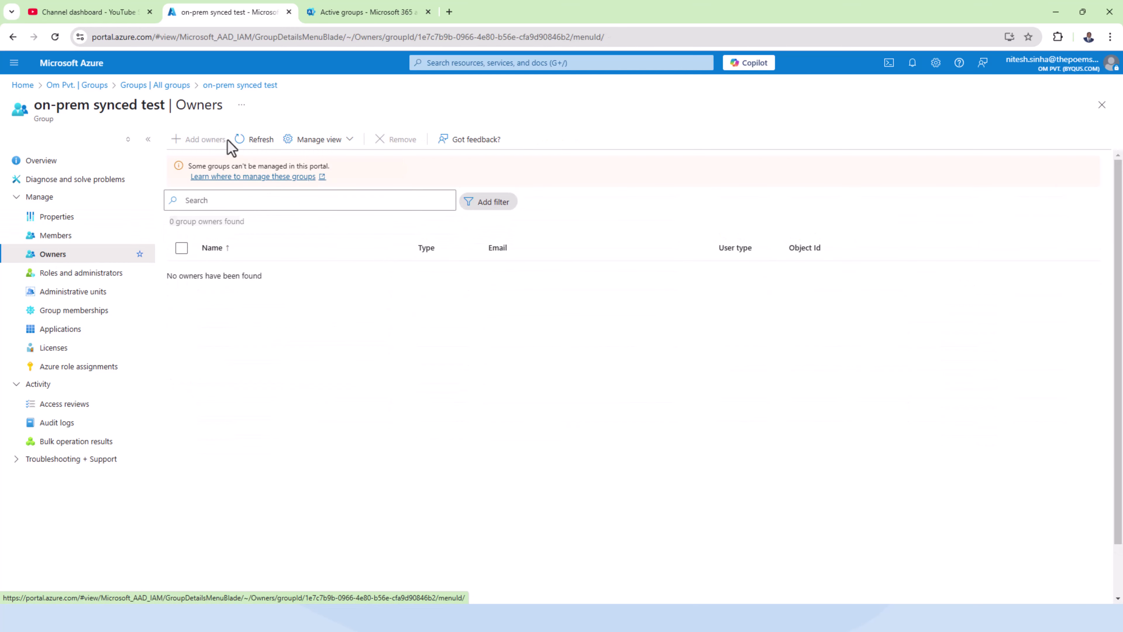
left_click(66, 310)
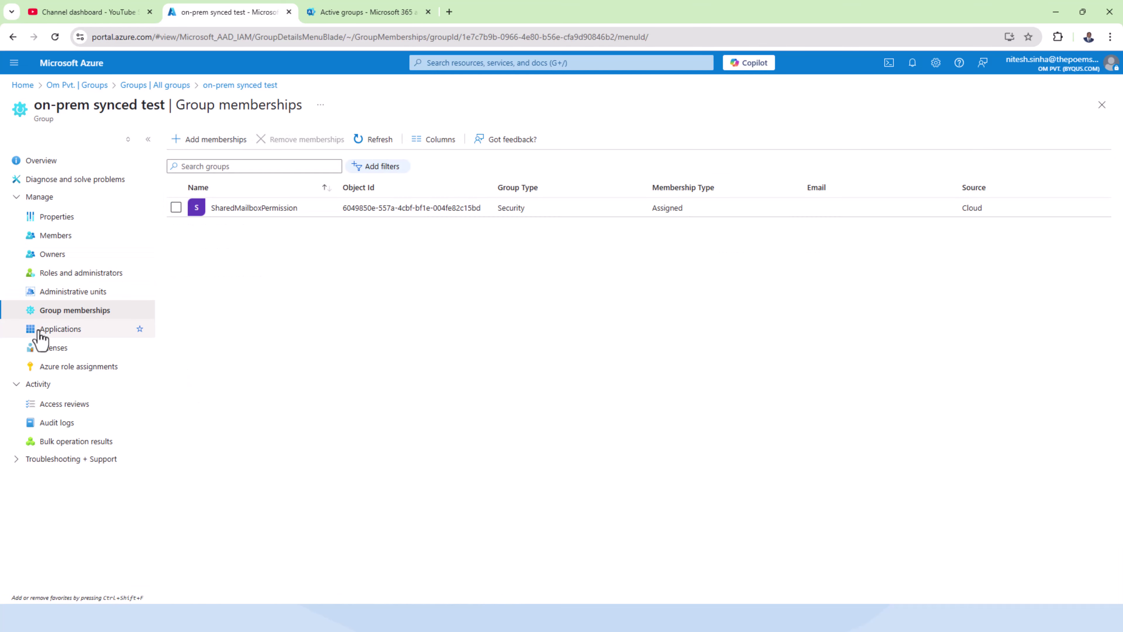
left_click(53, 349)
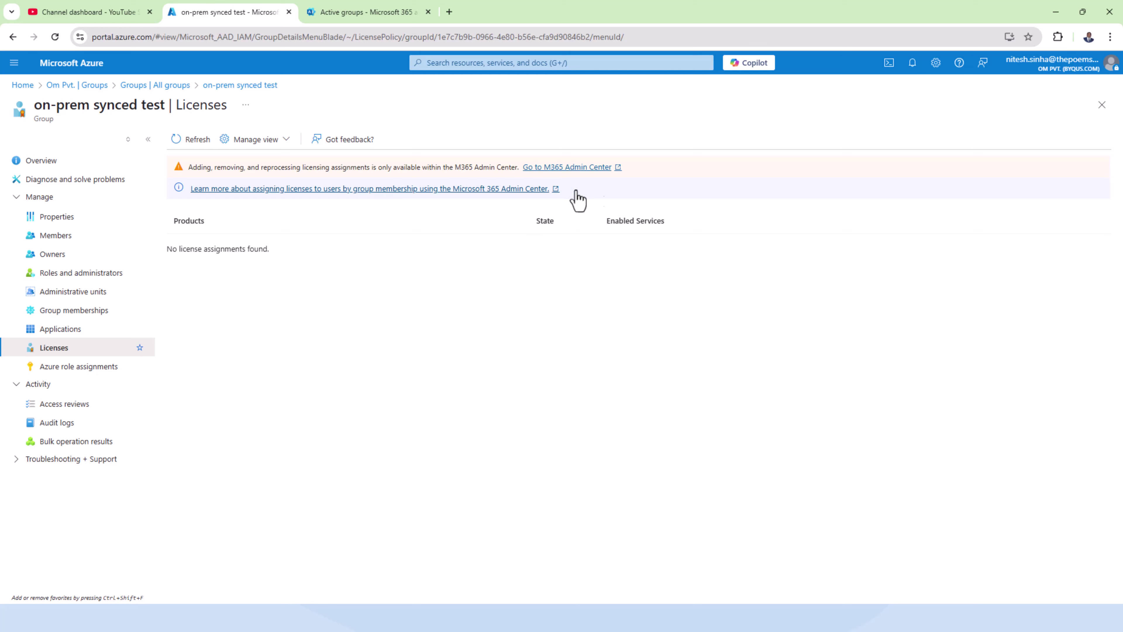
left_click_drag(647, 176, 519, 173)
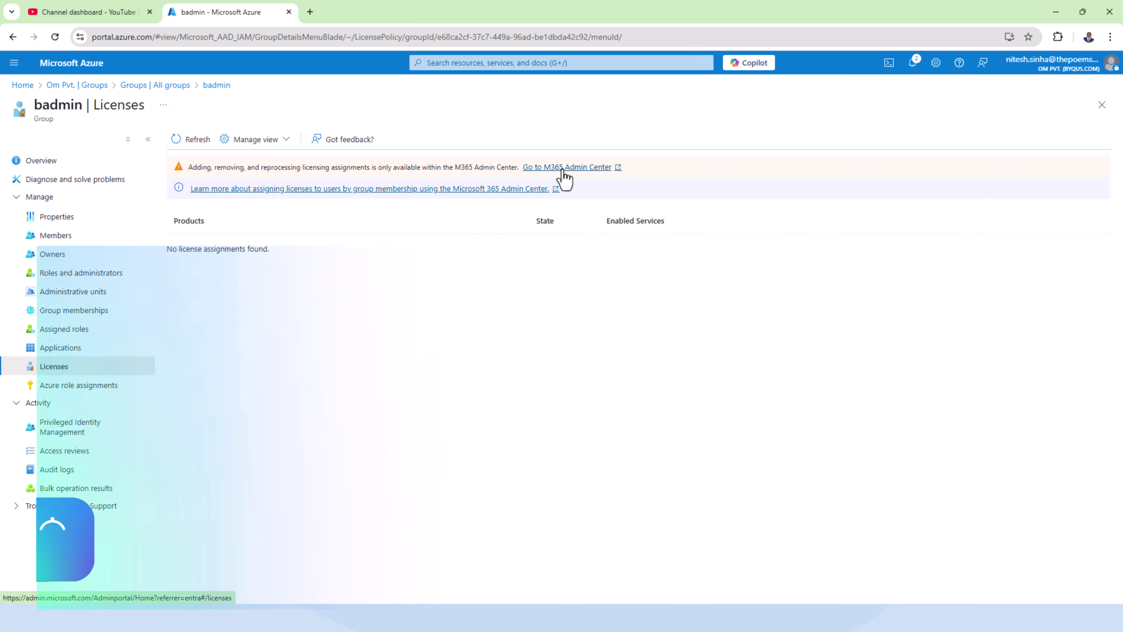
left_click(564, 168)
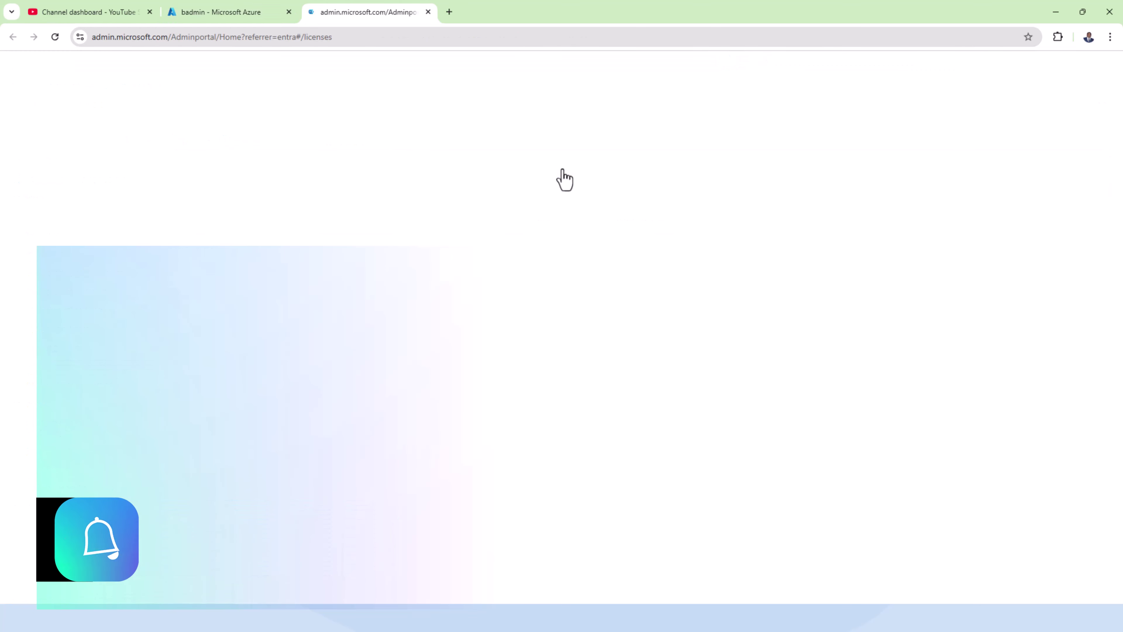
- Start a new browser tab for 'admin', then return to the open Licenses page
key("ctrl+t")
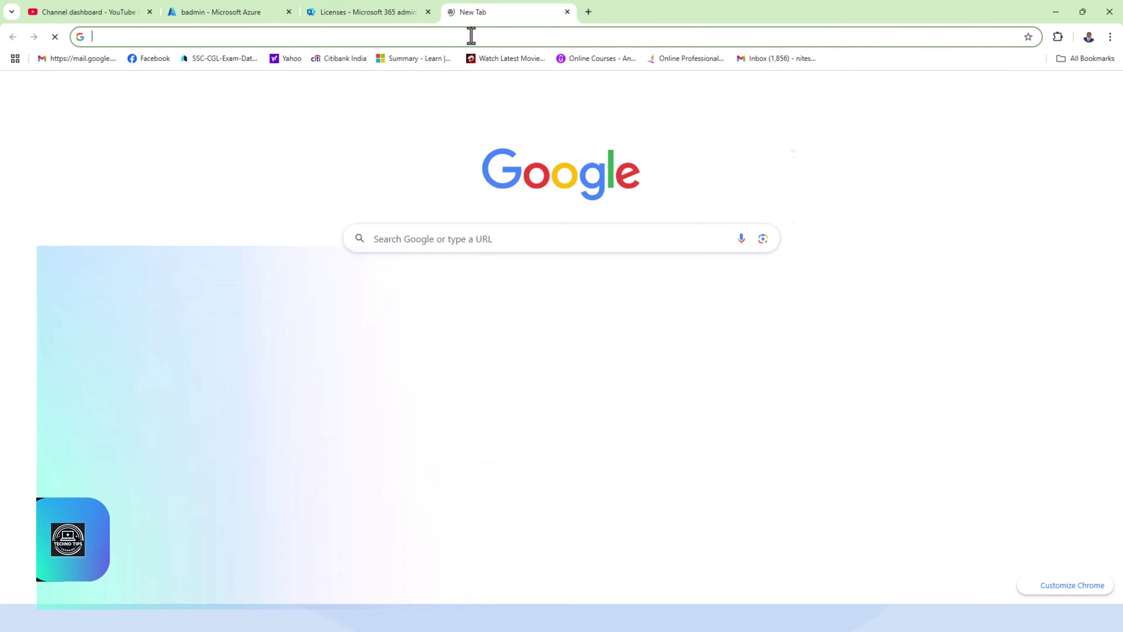
left_click(470, 35)
type("admin")
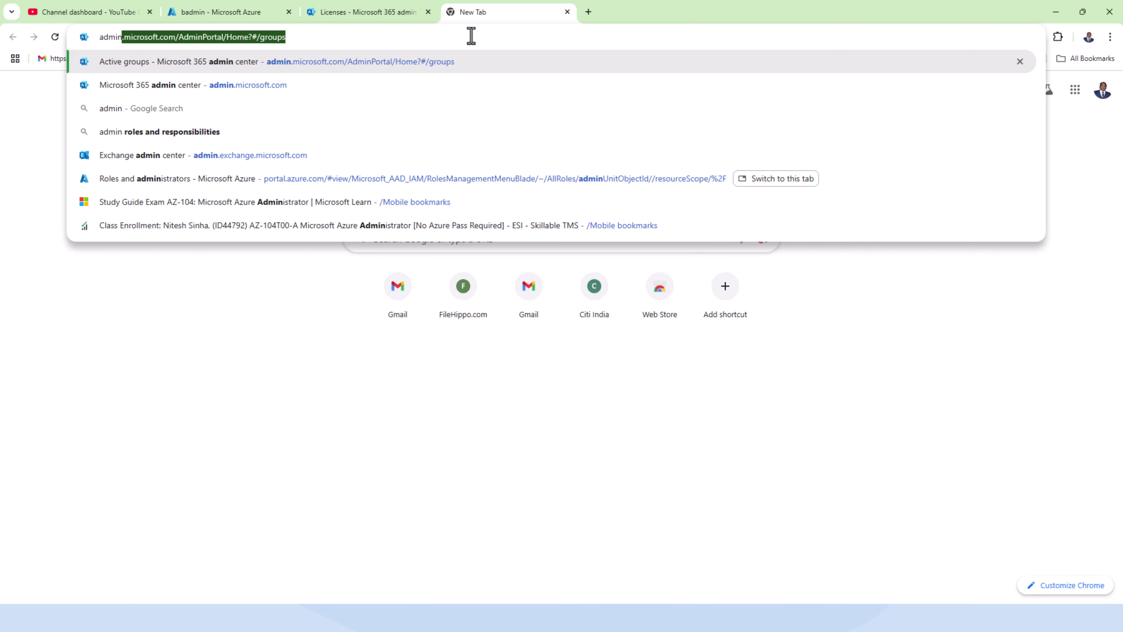
key("Delete")
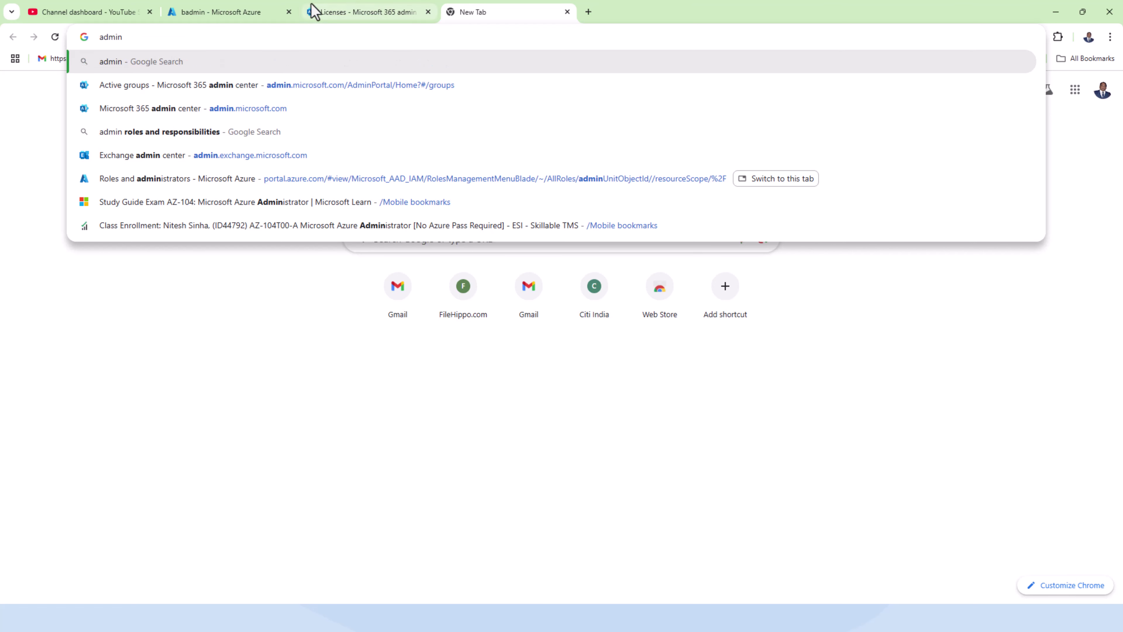
left_click(333, 14)
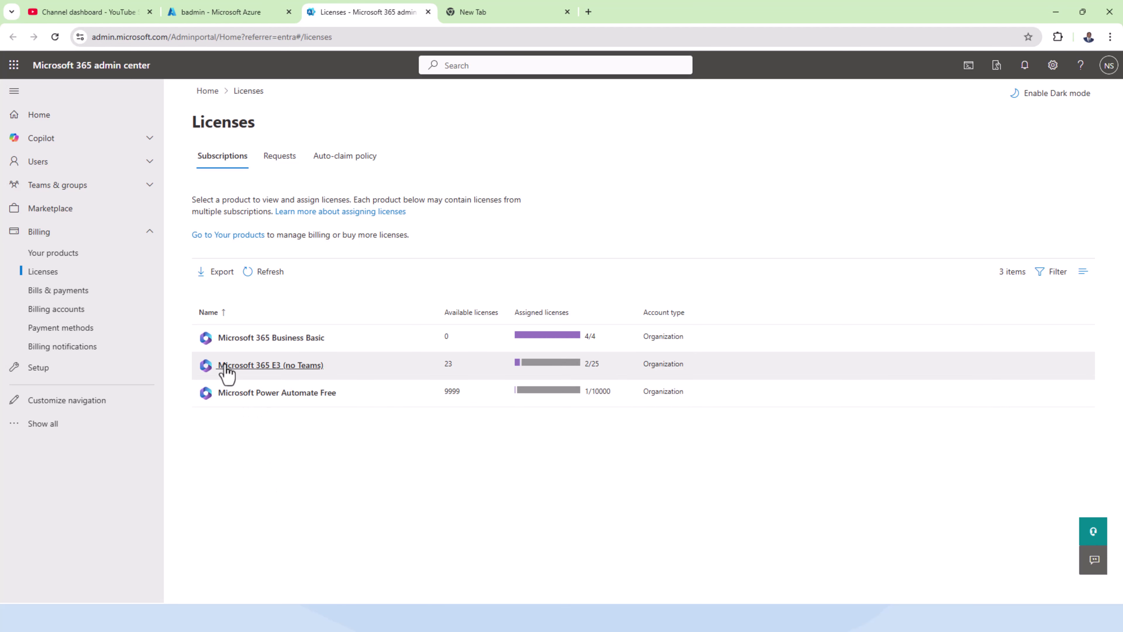
- Open the Microsoft 365 E3 (no Teams) licence details and show its Groups tab
left_click_drag(185, 367, 283, 381)
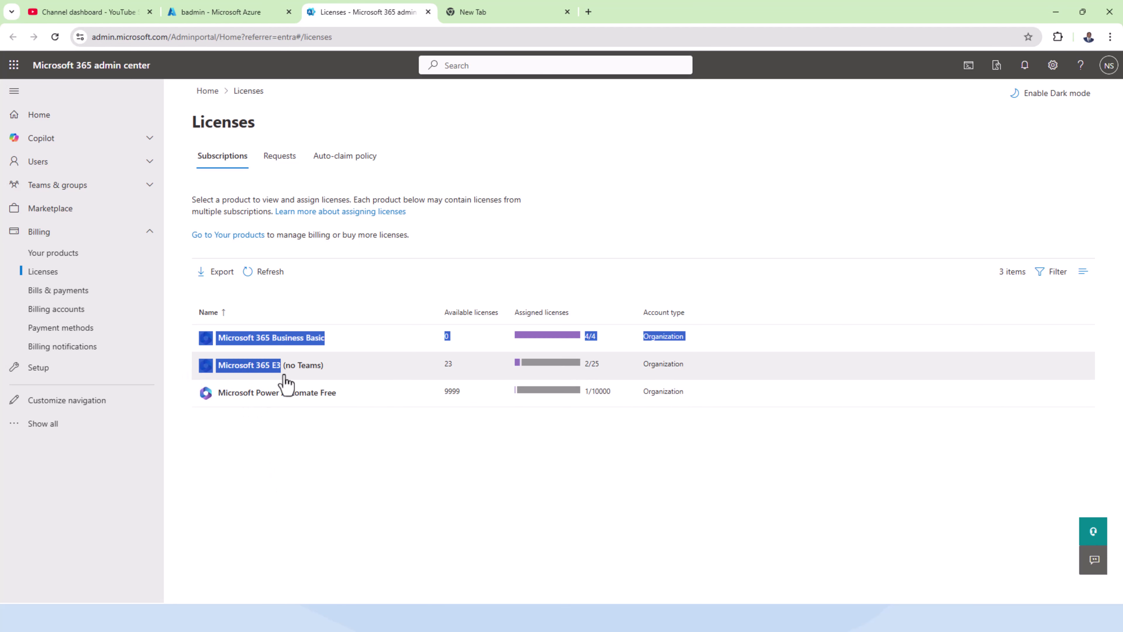
left_click(387, 502)
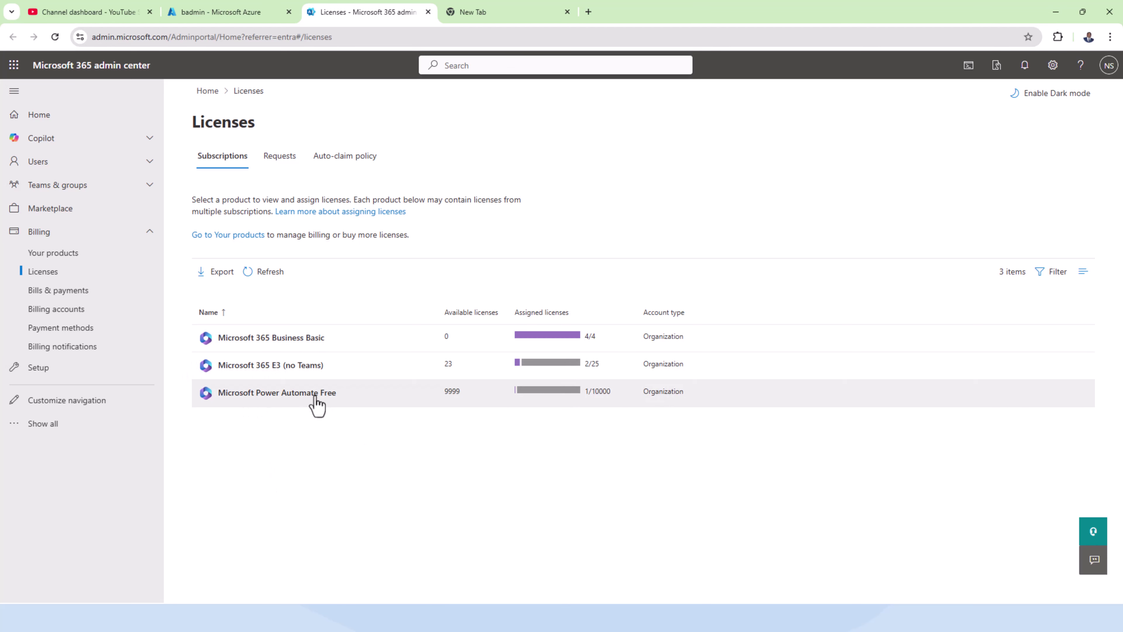
left_click(288, 375)
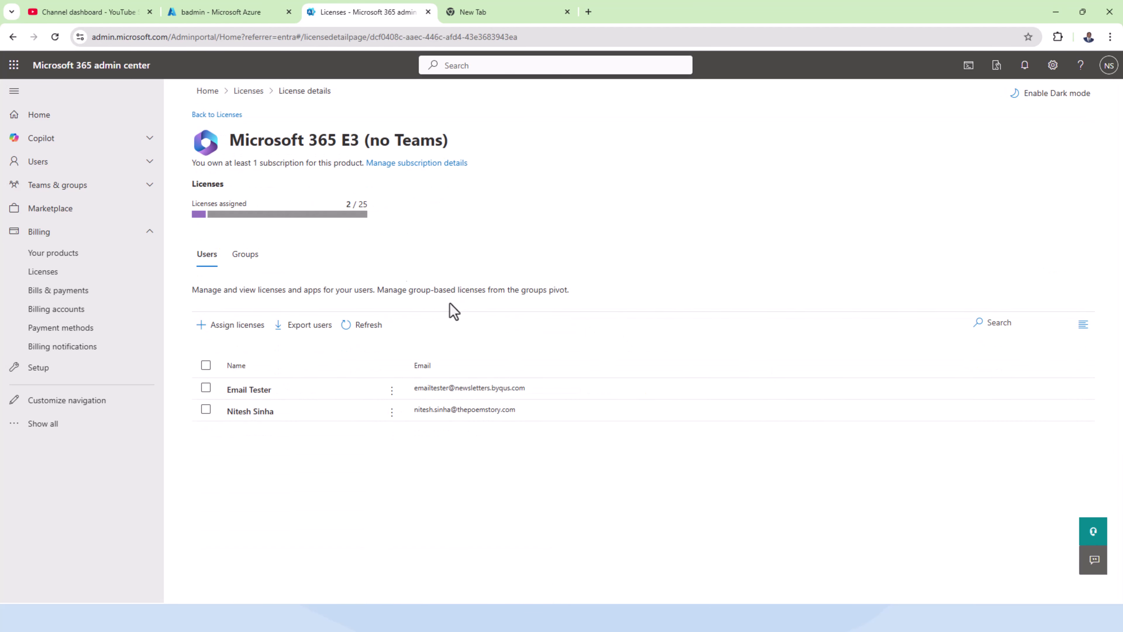
left_click(246, 257)
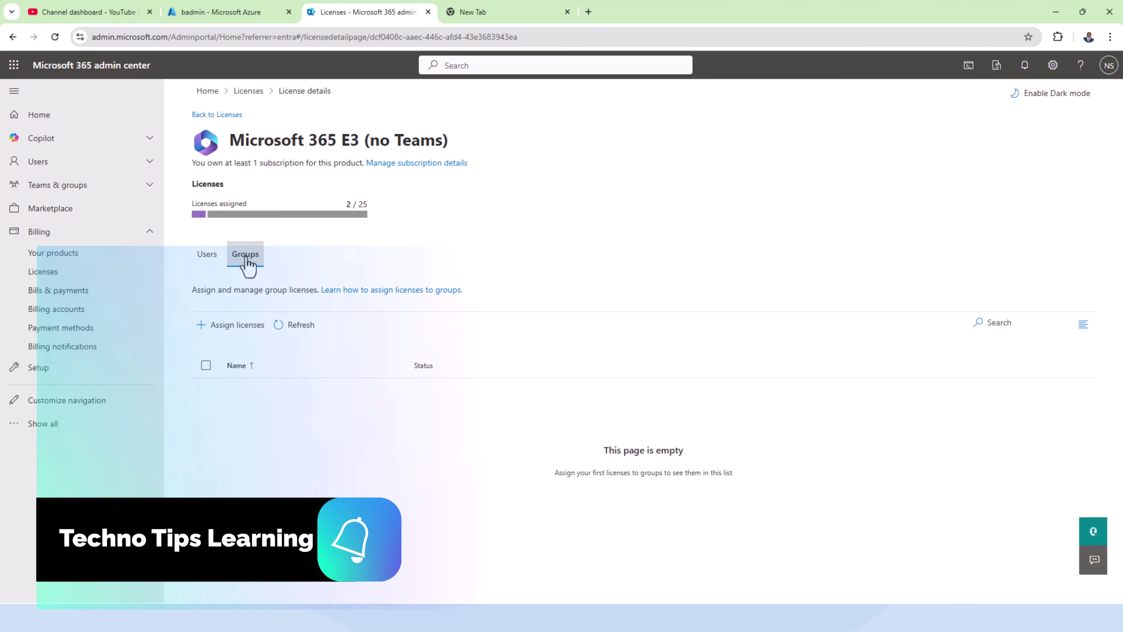
- Assign Microsoft 365 E3 (no Teams) licences to the on-prem synced test group, then refresh the list
left_click(231, 328)
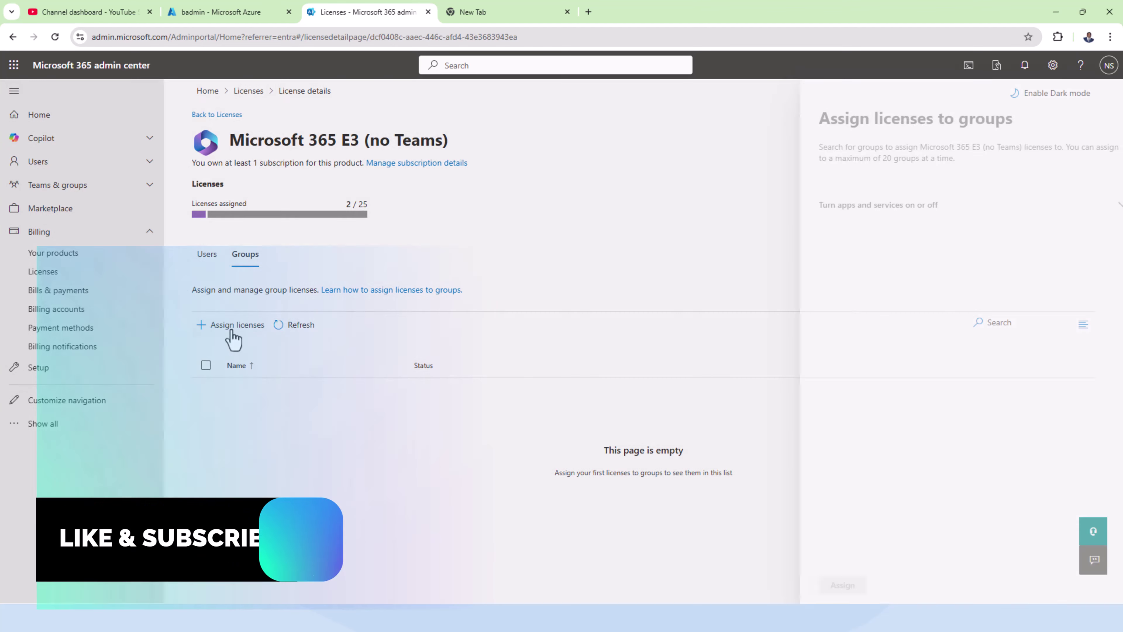
left_click(851, 192)
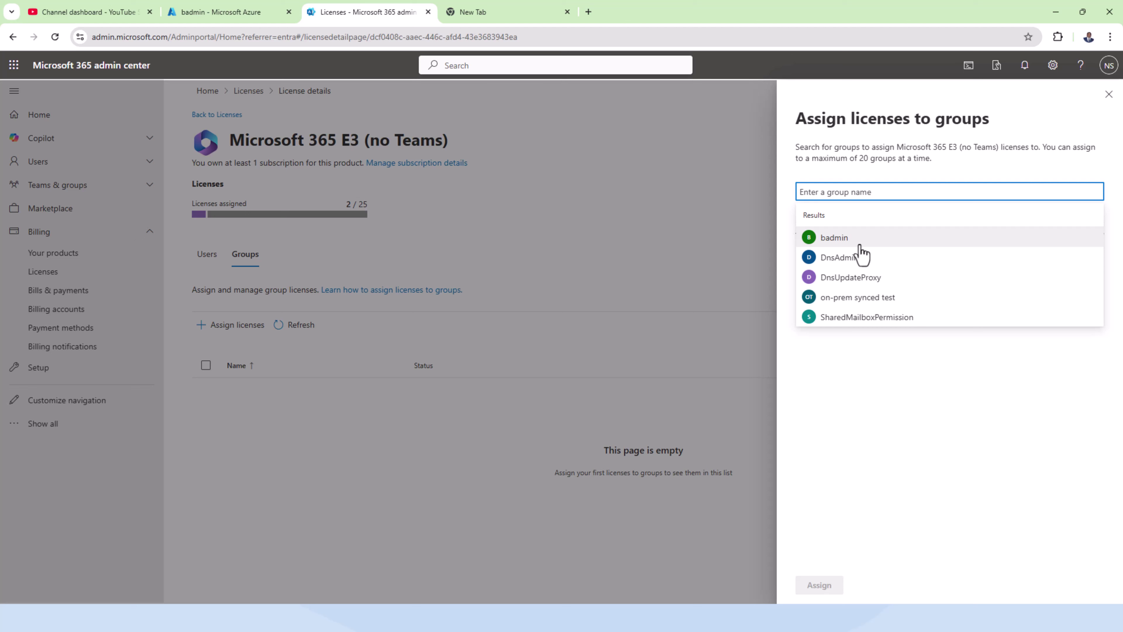
left_click(891, 305)
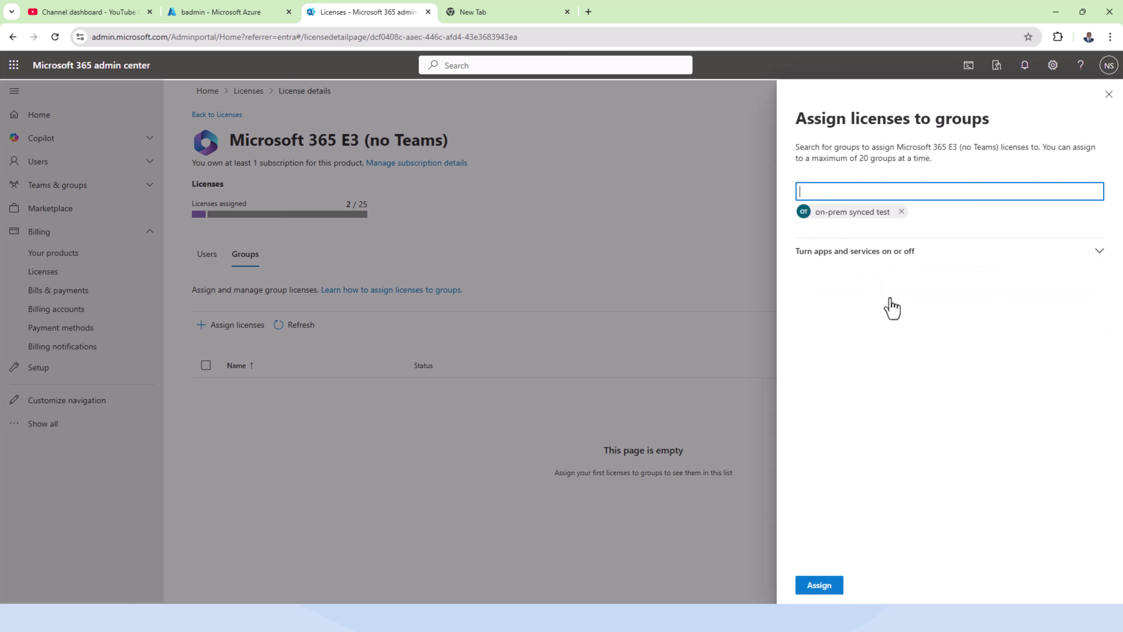
left_click(828, 592)
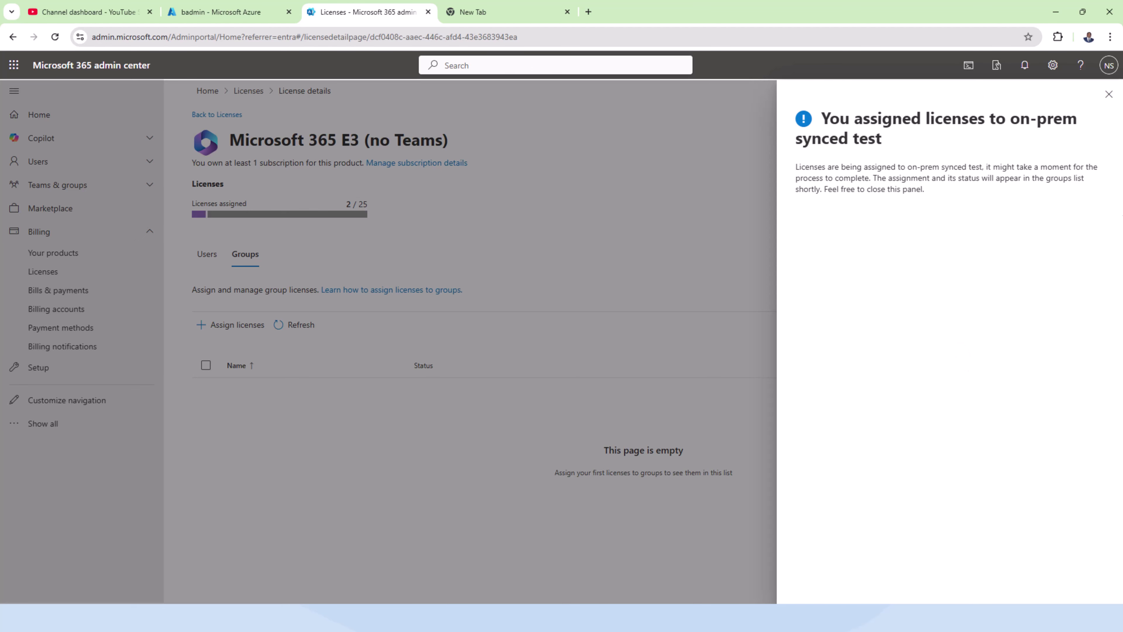
left_click(1109, 94)
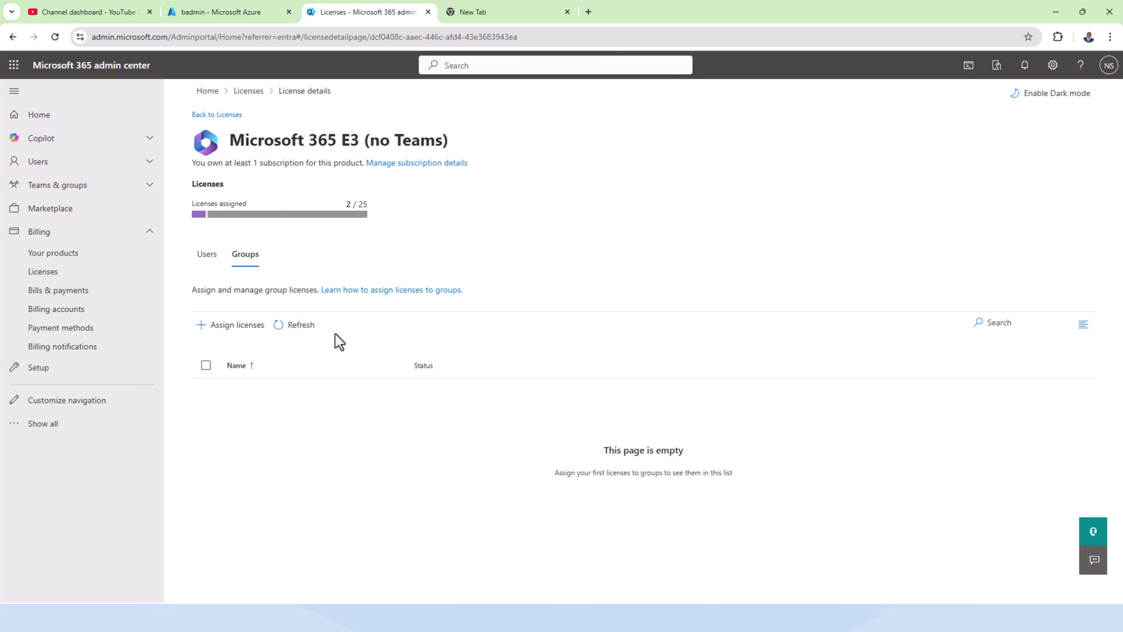
left_click(302, 326)
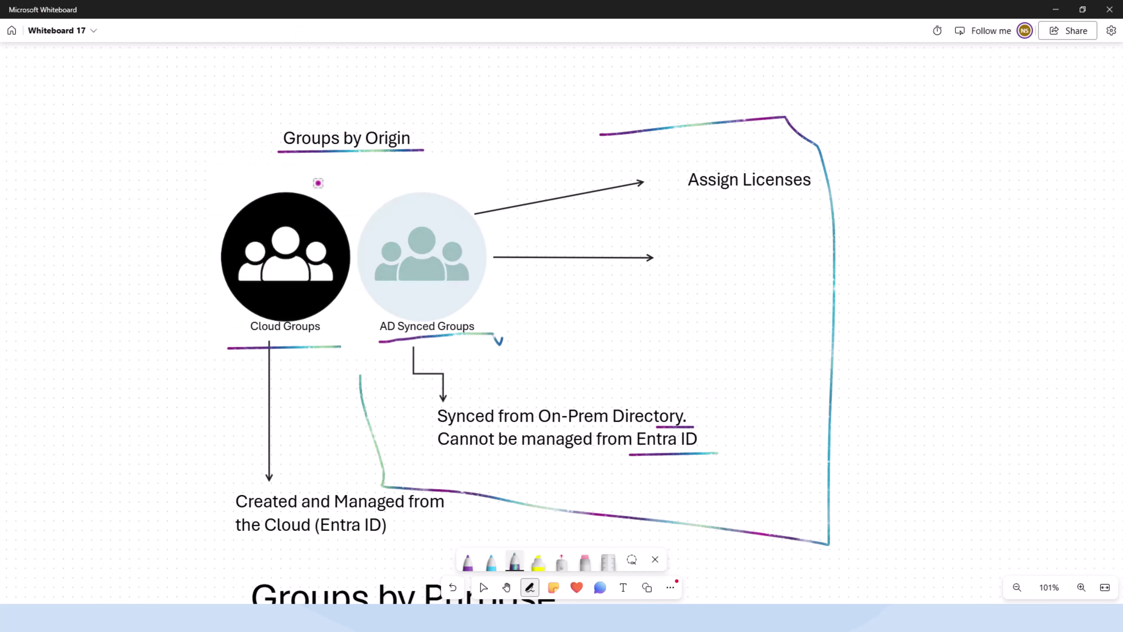
- Draw an ink line enclosing the Cloud Groups side, then pan down to Groups by Purpose
mouse_move(228, 173)
left_mouse_down()
mouse_move(193, 366)
mouse_move(181, 574)
mouse_move(299, 561)
left_mouse_up()
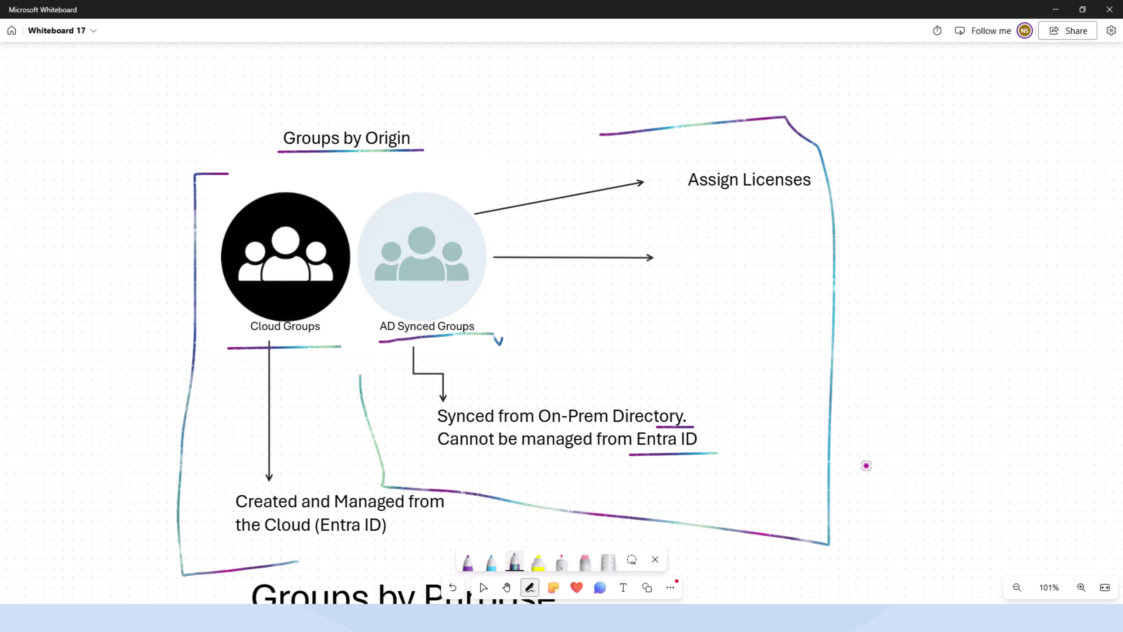
left_click(506, 587)
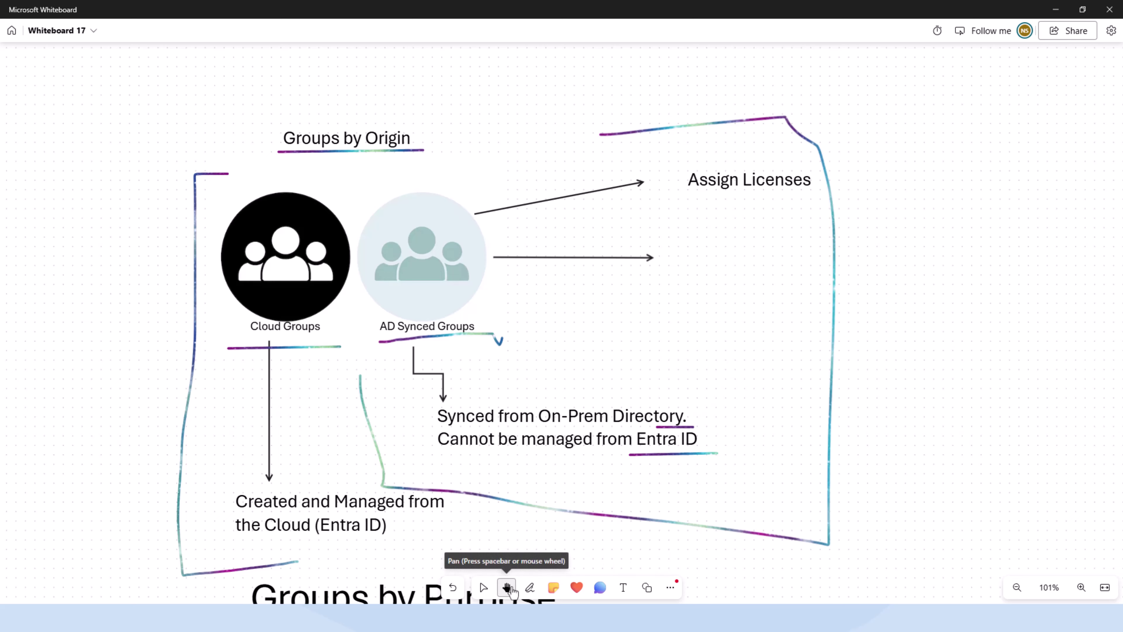
left_click_drag(571, 468, 599, 138)
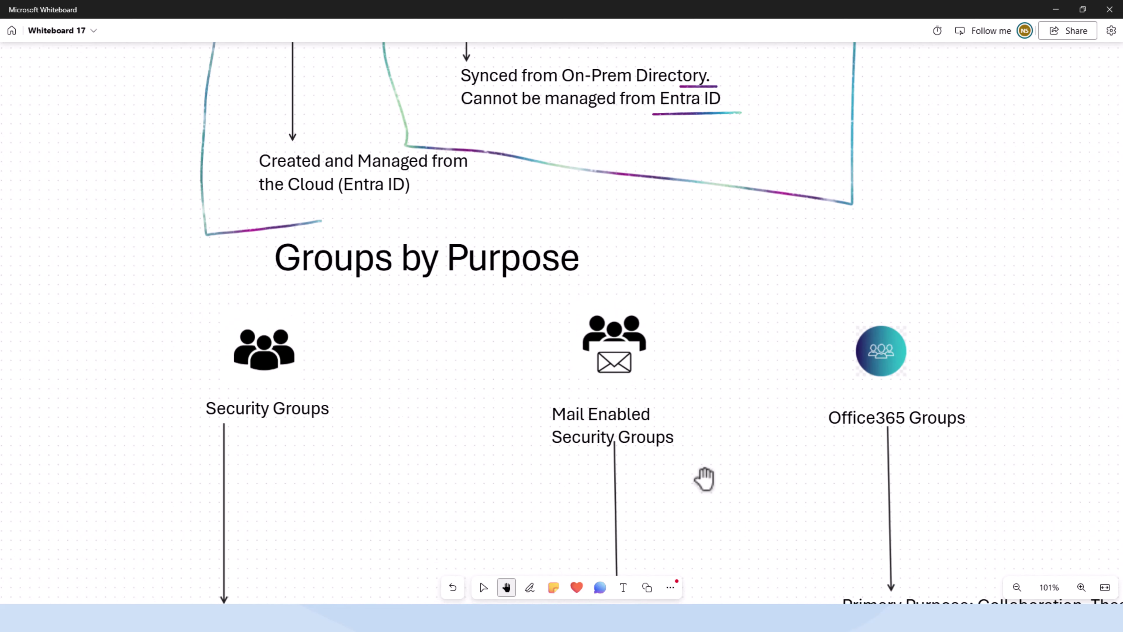
left_click_drag(706, 480, 669, 298)
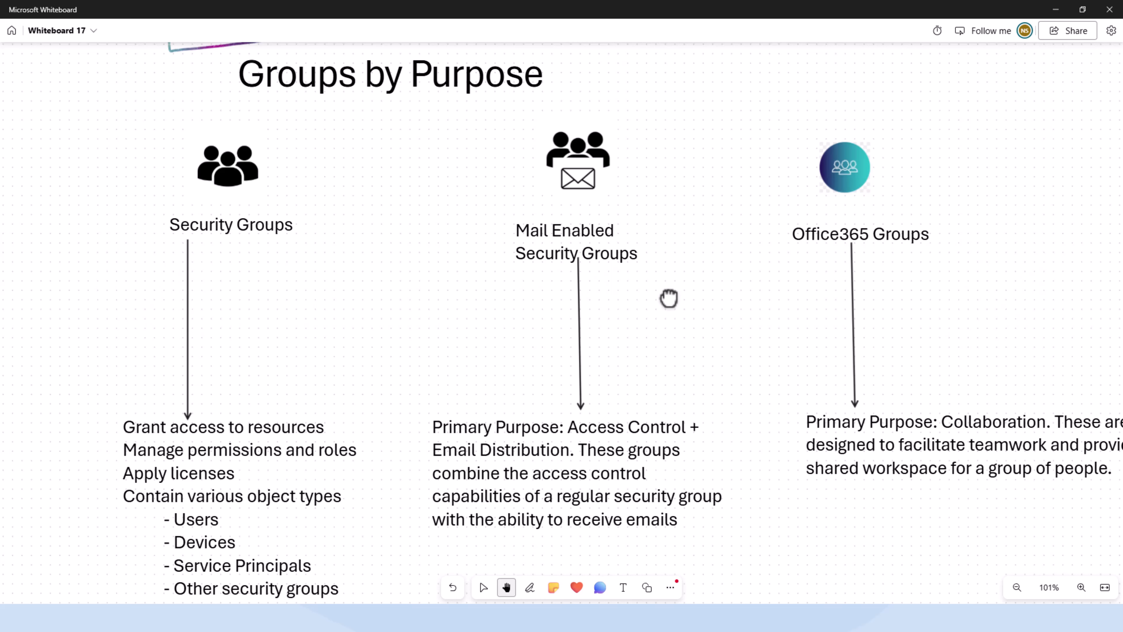
scroll(580, 595, "down", 1)
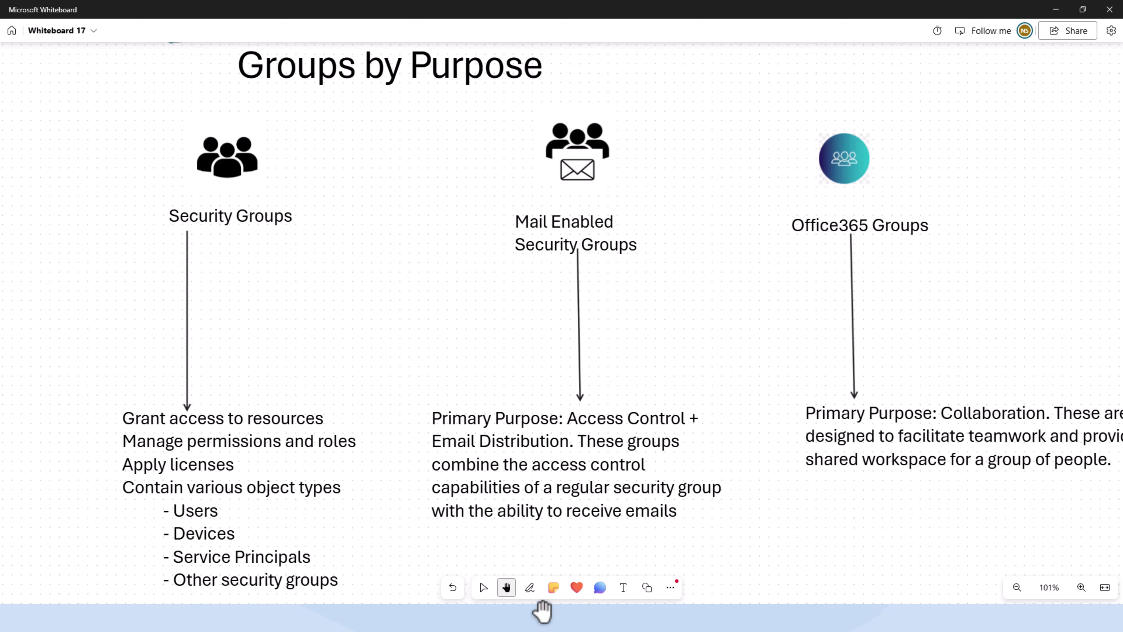
- Underline the Groups by Purpose title and draw an ink bracket beside the Security Groups heading
left_click(529, 587)
left_click_drag(222, 96, 582, 93)
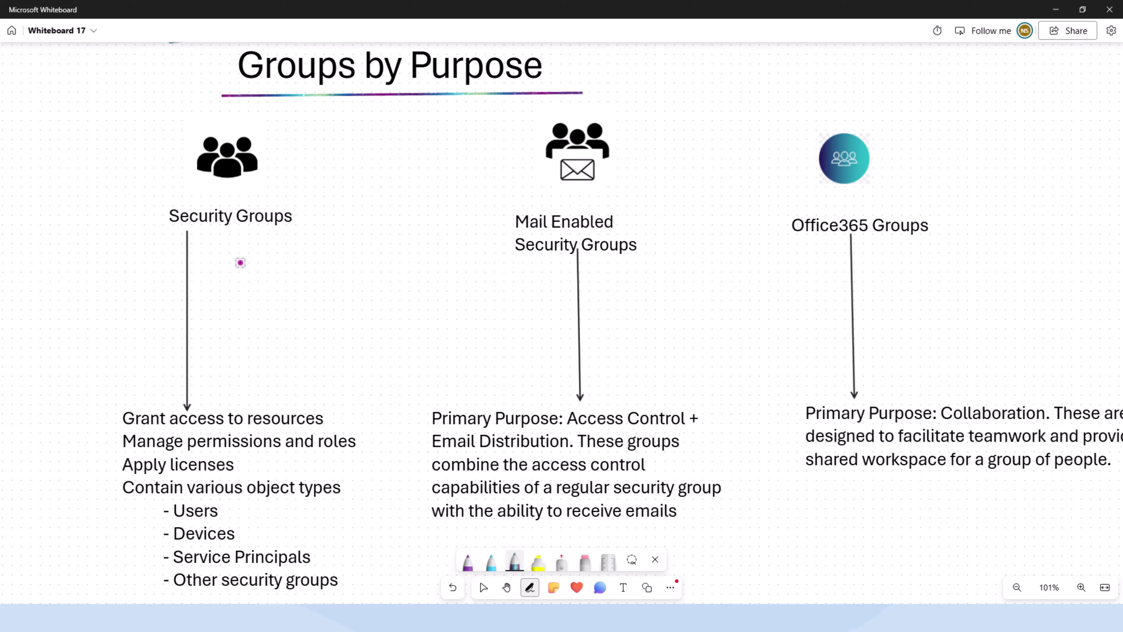
mouse_move(189, 119)
left_mouse_down()
mouse_move(161, 138)
mouse_move(157, 263)
mouse_move(201, 247)
left_mouse_up()
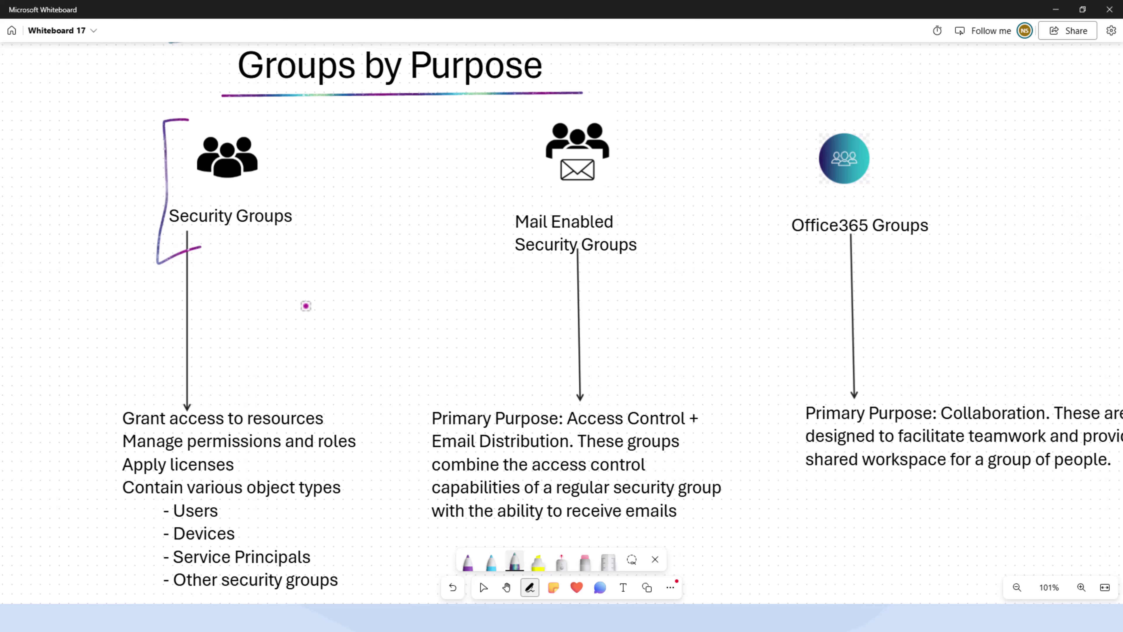
left_click(506, 587)
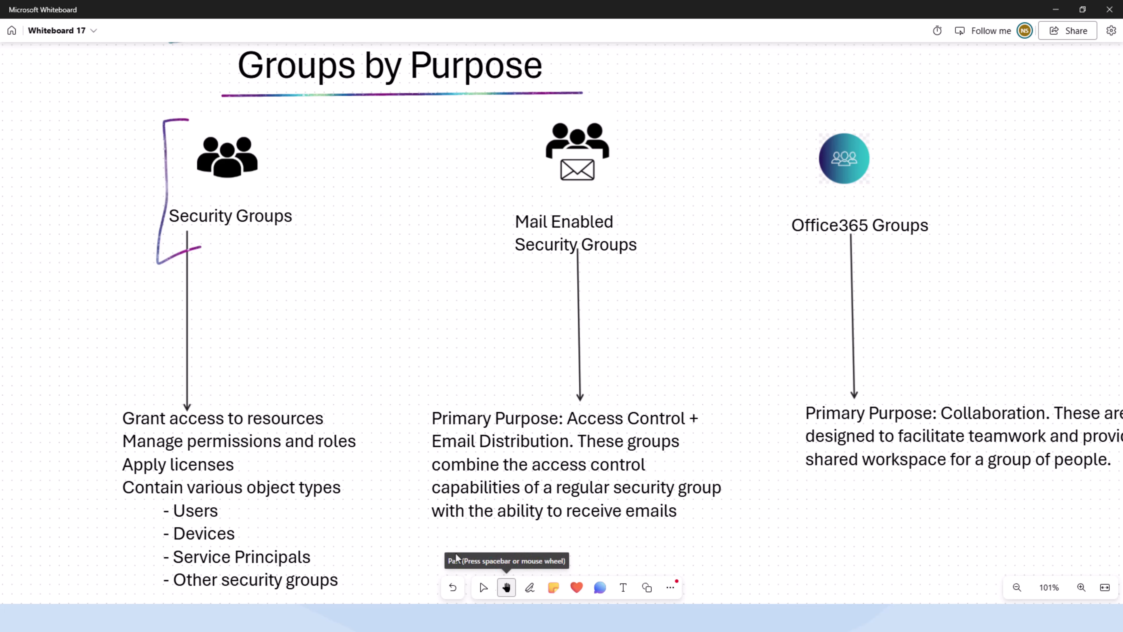
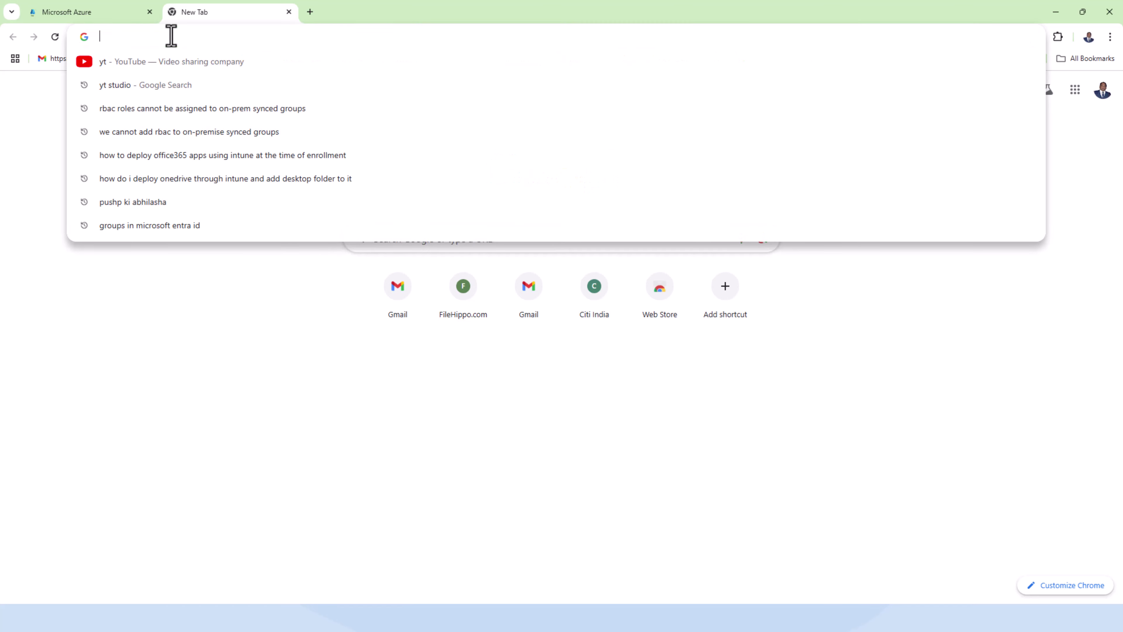
- Load entra.microsoft.com in Chrome to bring up the Microsoft Entra admin center home page
type("entra")
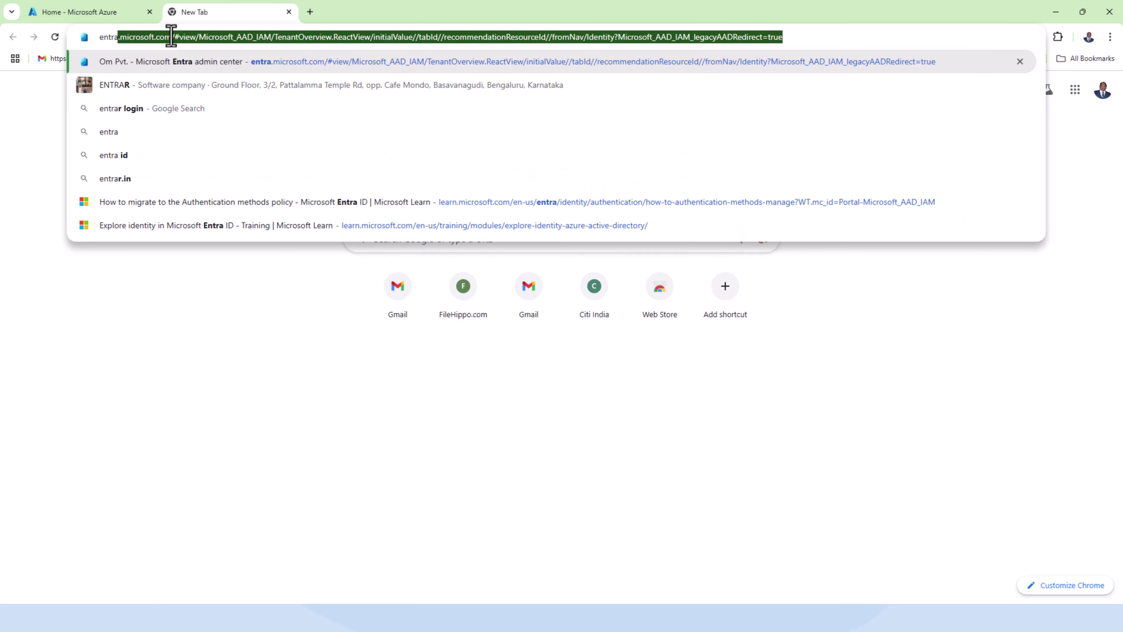
type(".microsoft")
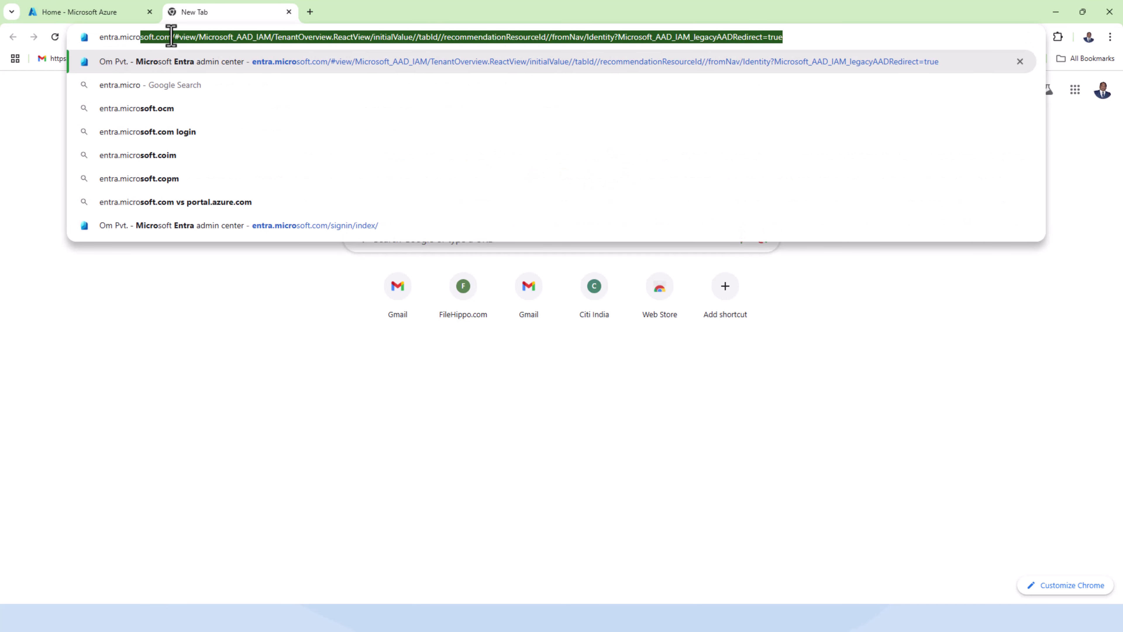
type(".com")
key("Return")
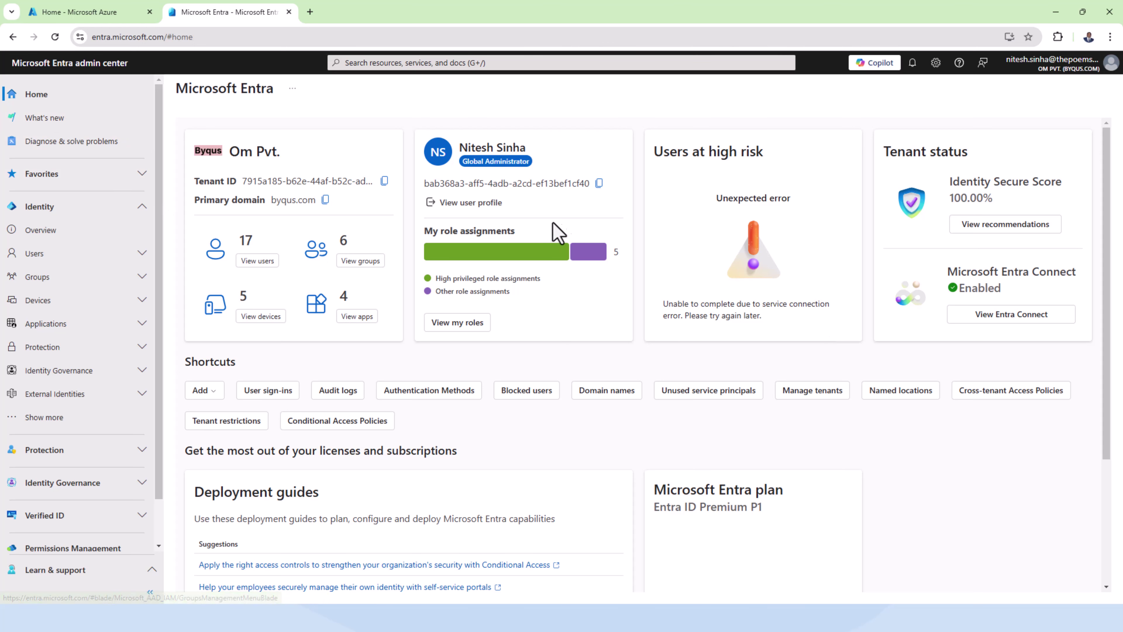
- Open Groups > Overview in the Entra admin center, then return to the Microsoft Azure home tab
double_click(214, 39)
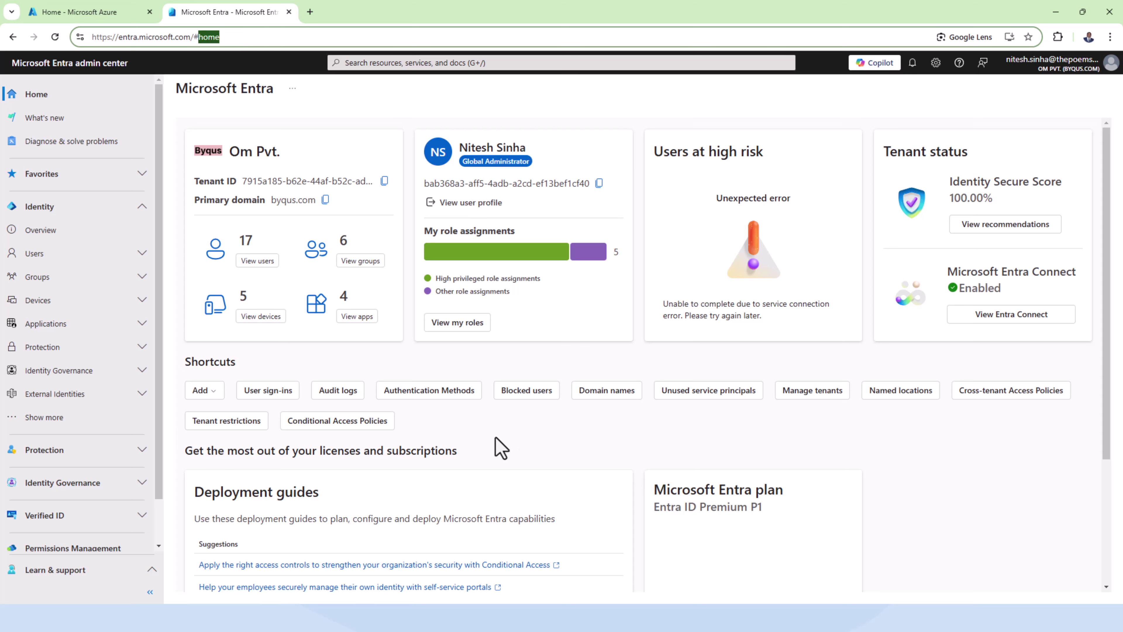
left_click(61, 266)
left_click(58, 266)
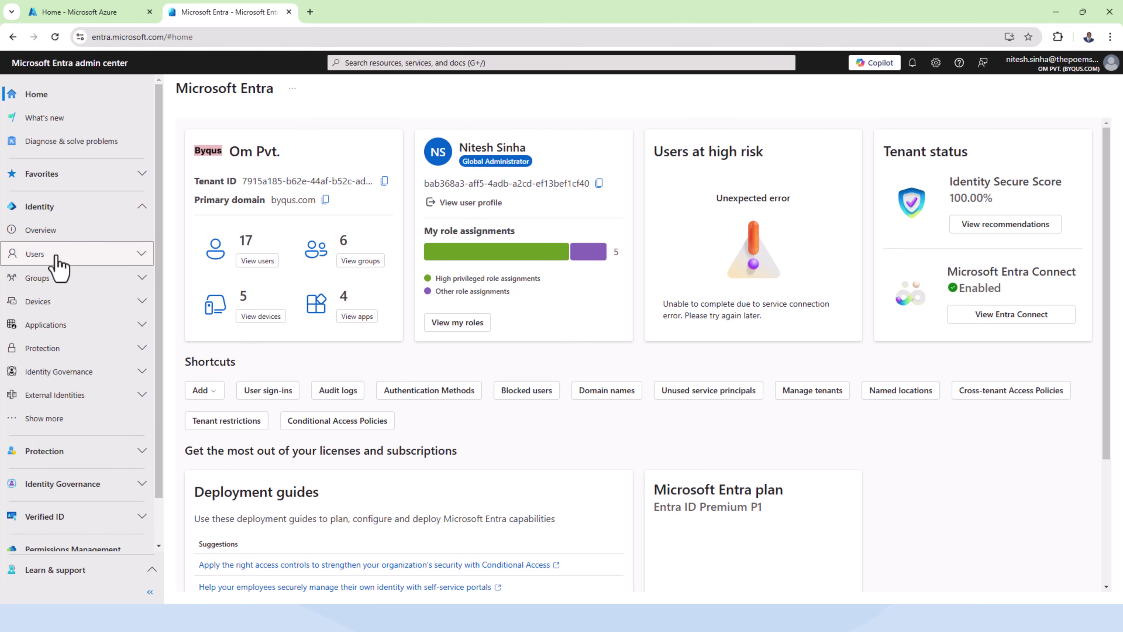
left_click(57, 278)
left_click(62, 305)
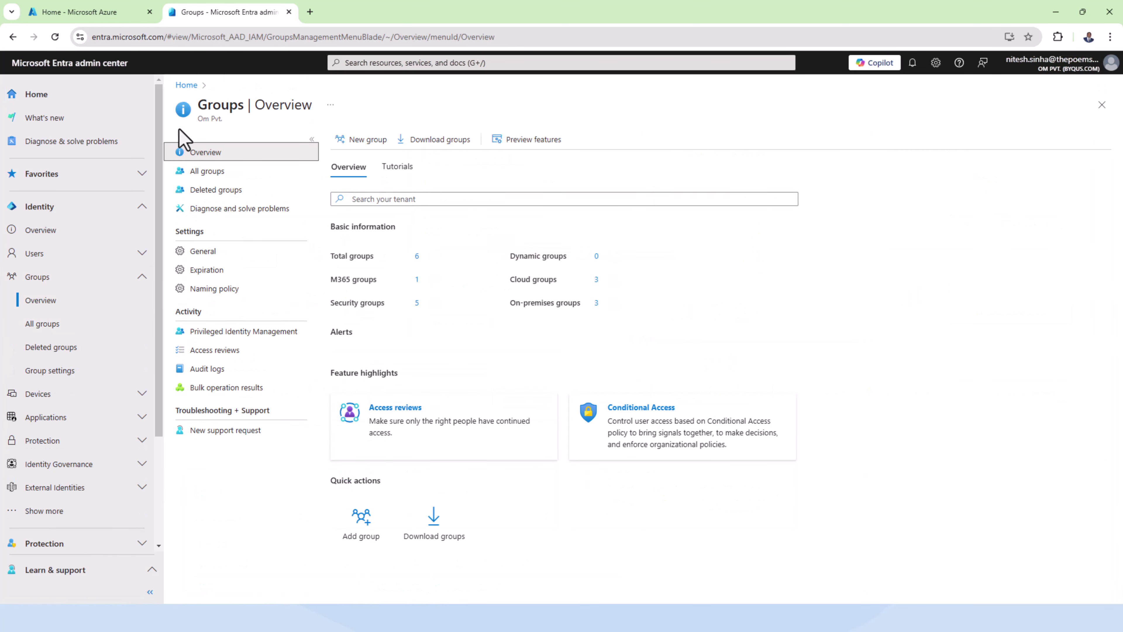
left_click(95, 14)
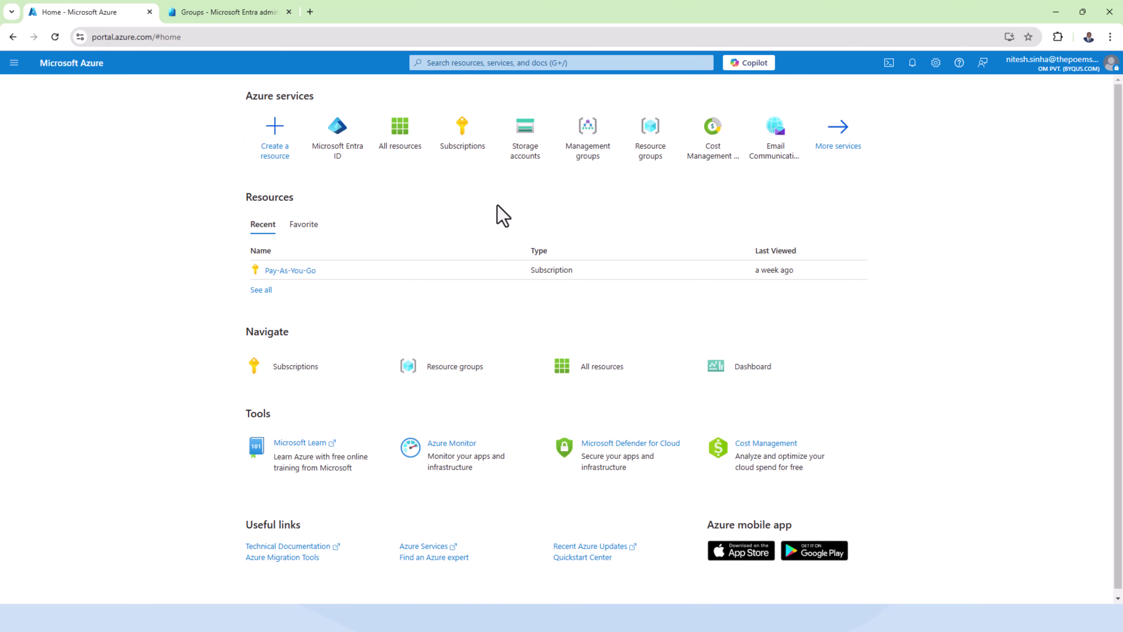
- Open the Microsoft Entra ID Groups overview in Azure, comparing it with the Entra admin center page
left_click(335, 147)
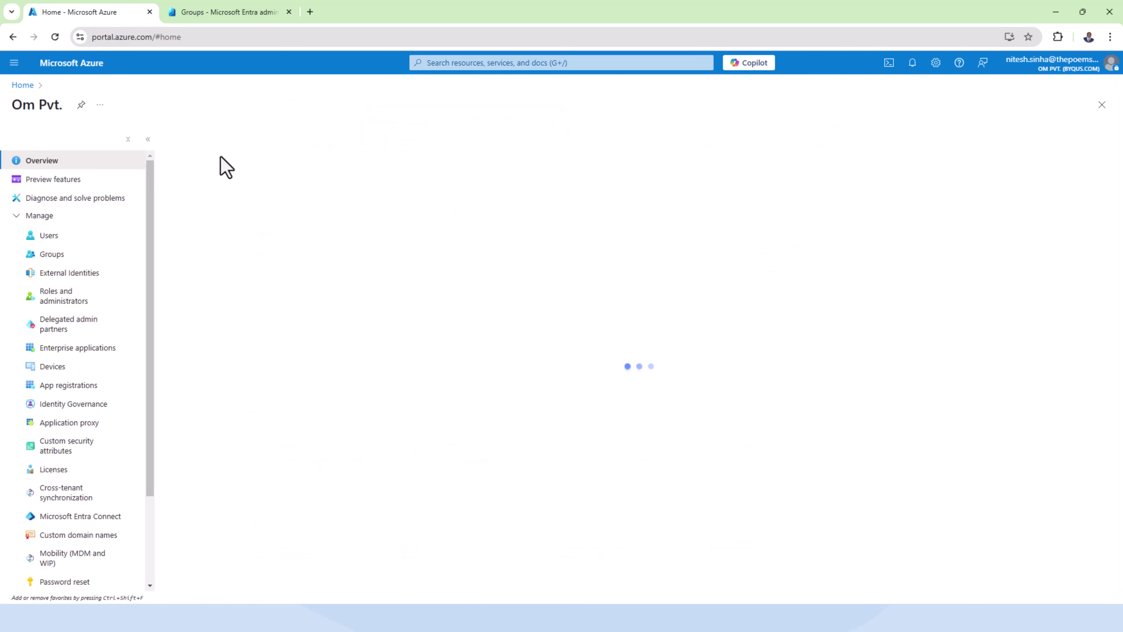
left_click(51, 259)
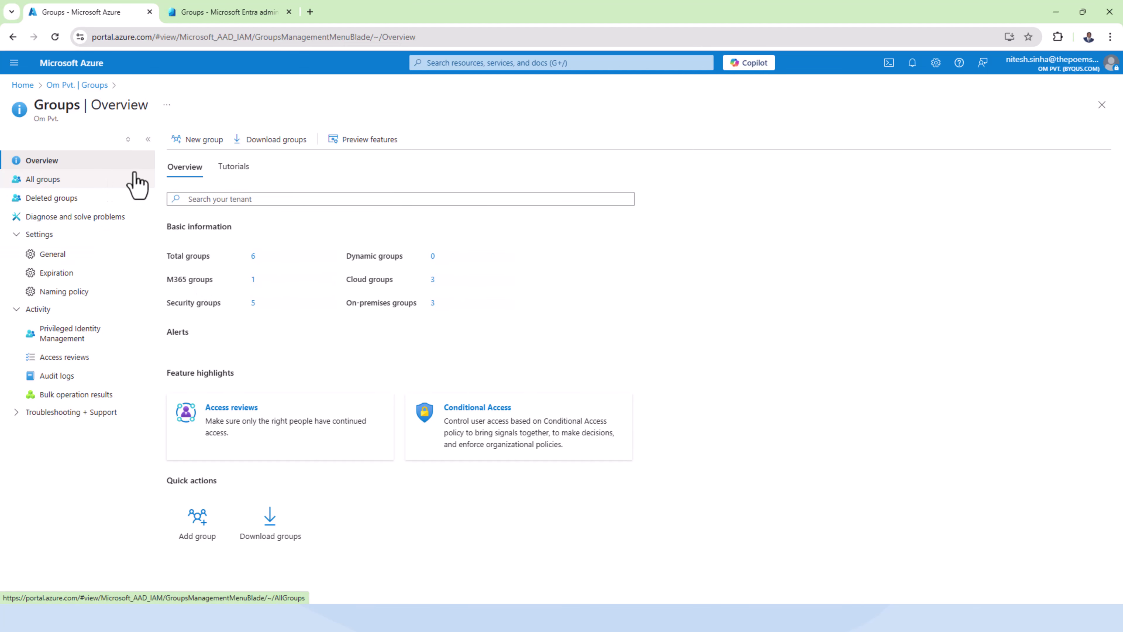
left_click(225, 13)
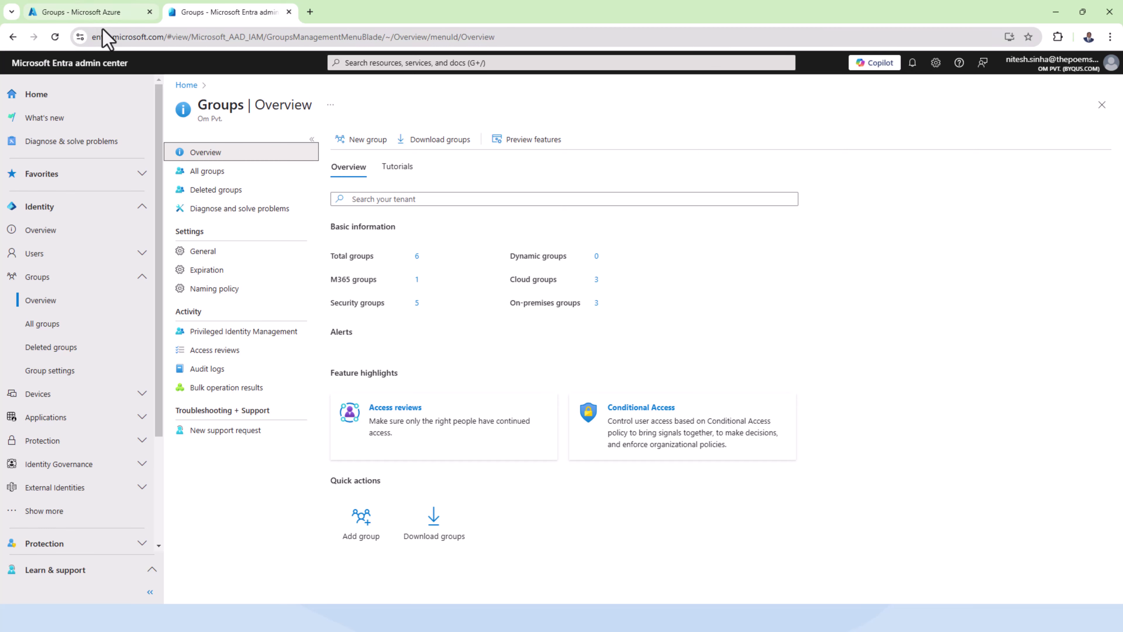
left_click(69, 13)
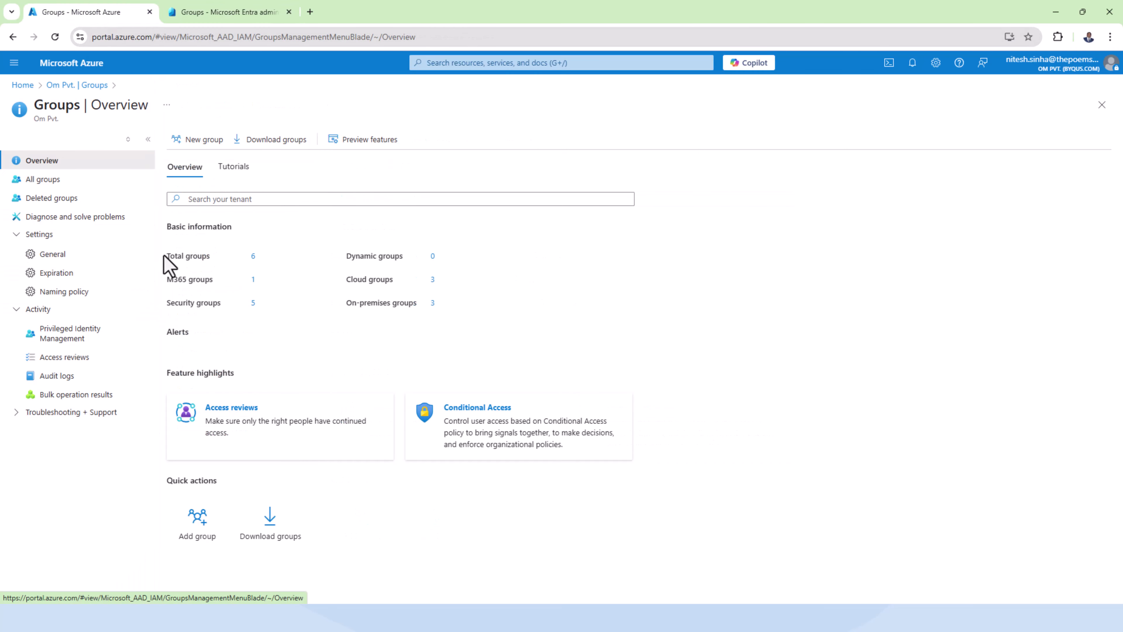
- Highlight the total, M365, security and dynamic group counts, then list all six groups
left_click_drag(163, 257, 243, 258)
left_click(329, 259)
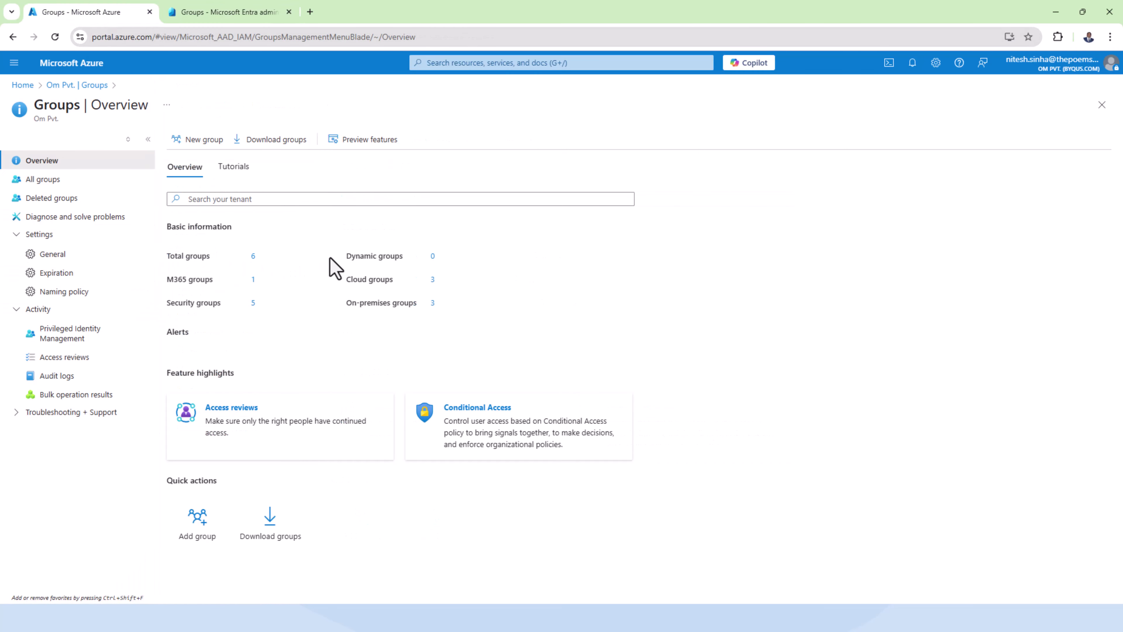
left_click_drag(329, 259, 526, 296)
left_click(517, 297)
left_click_drag(164, 279, 449, 287)
left_click(460, 307)
left_click(44, 181)
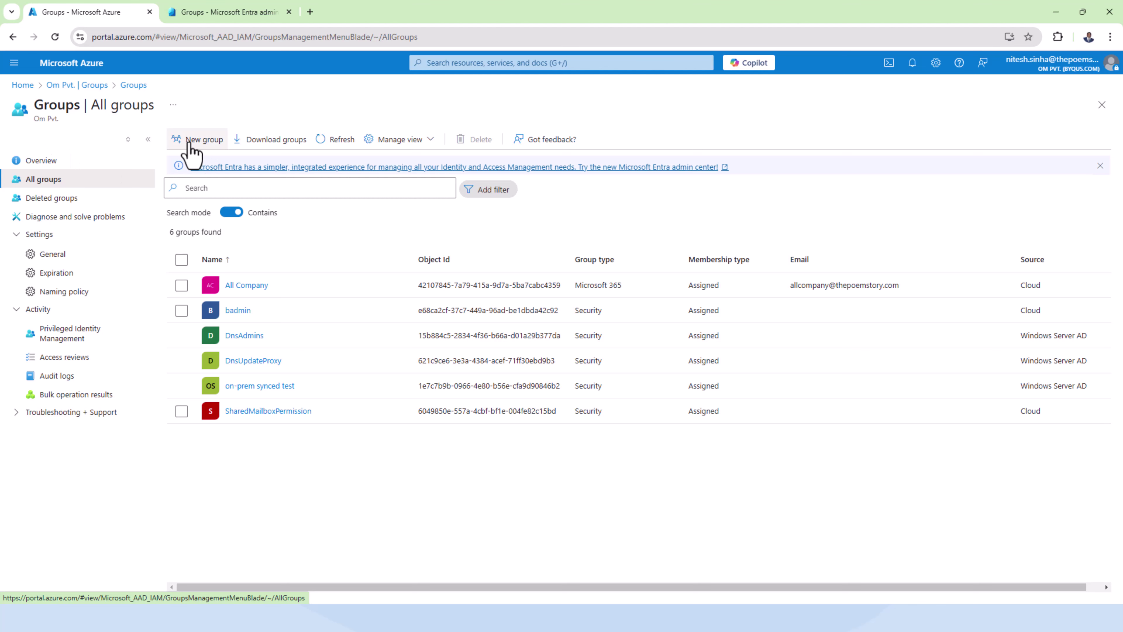
- Start a new Security-type group and name it SEC-BYQUS-ServiceDesk
left_click(191, 153)
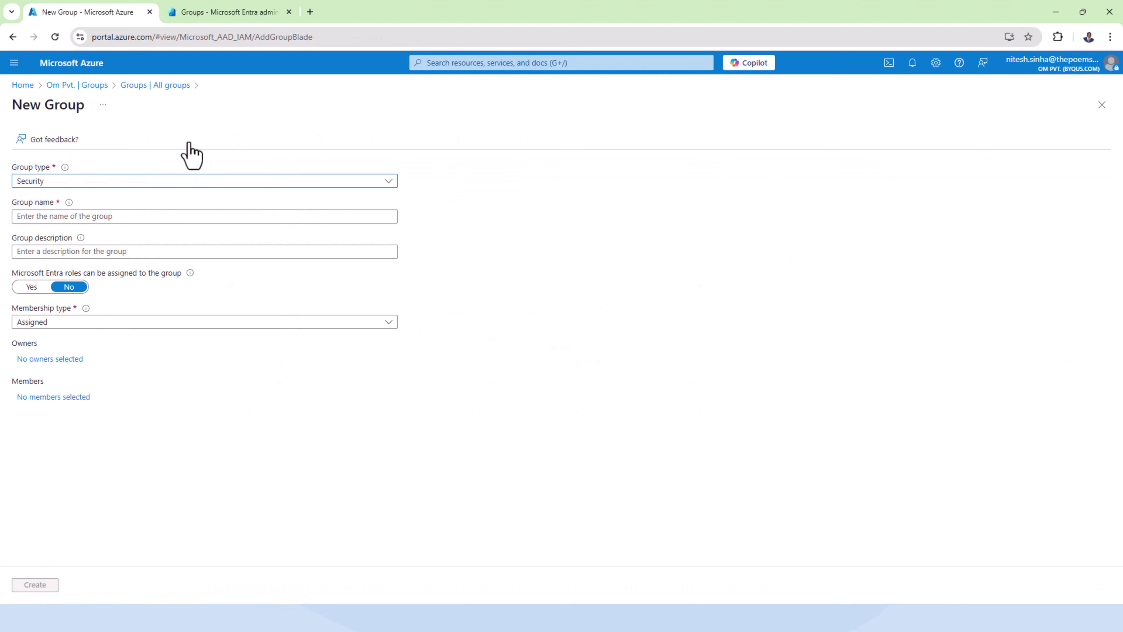
left_click(322, 181)
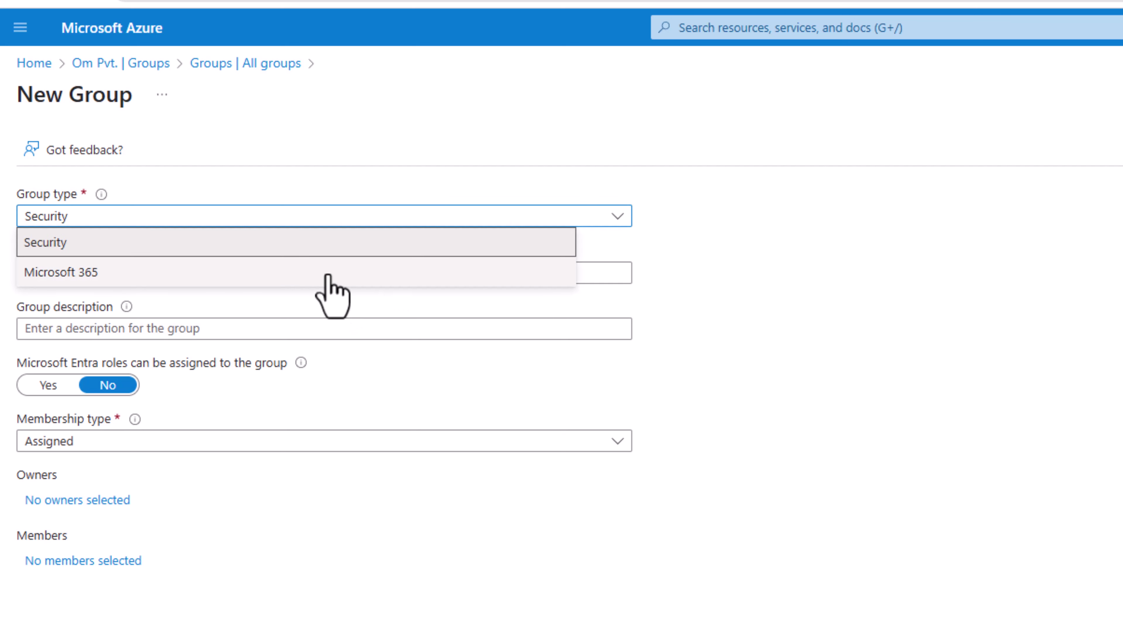
left_click(330, 242)
left_click(330, 221)
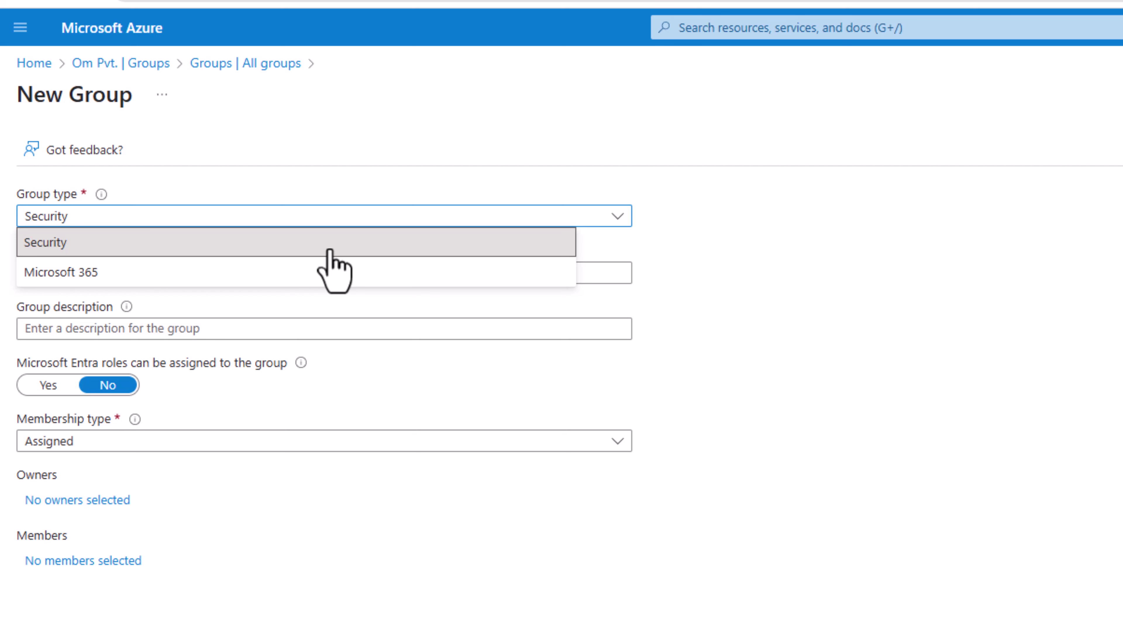
left_click(330, 250)
left_click(293, 273)
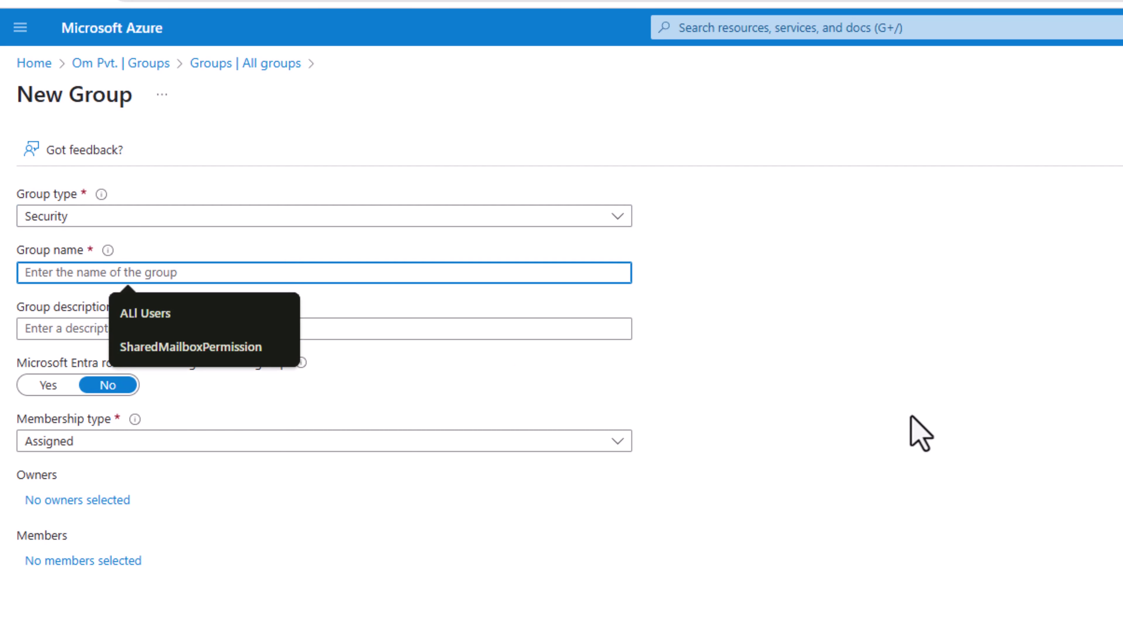
type("SE")
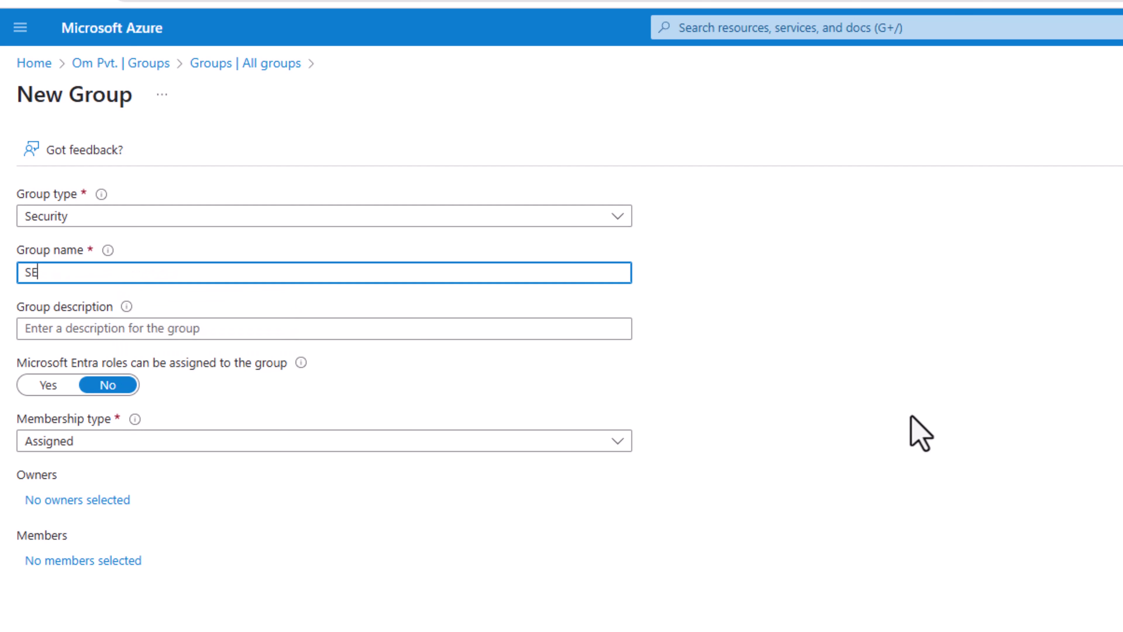
type("C-BYQUS-Service")
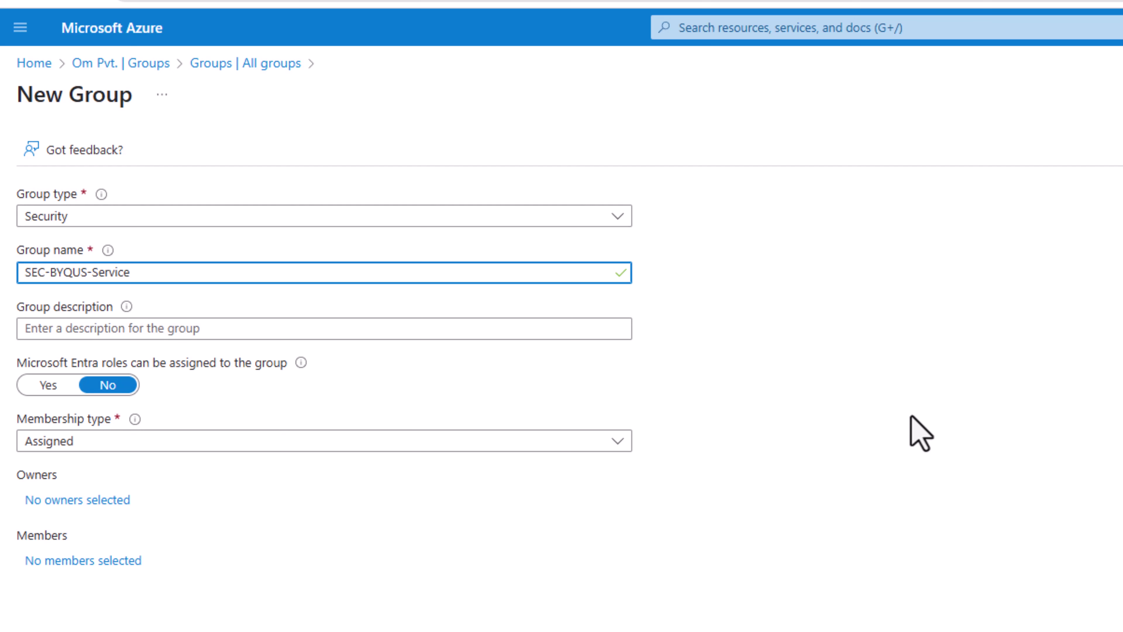
type("Desk")
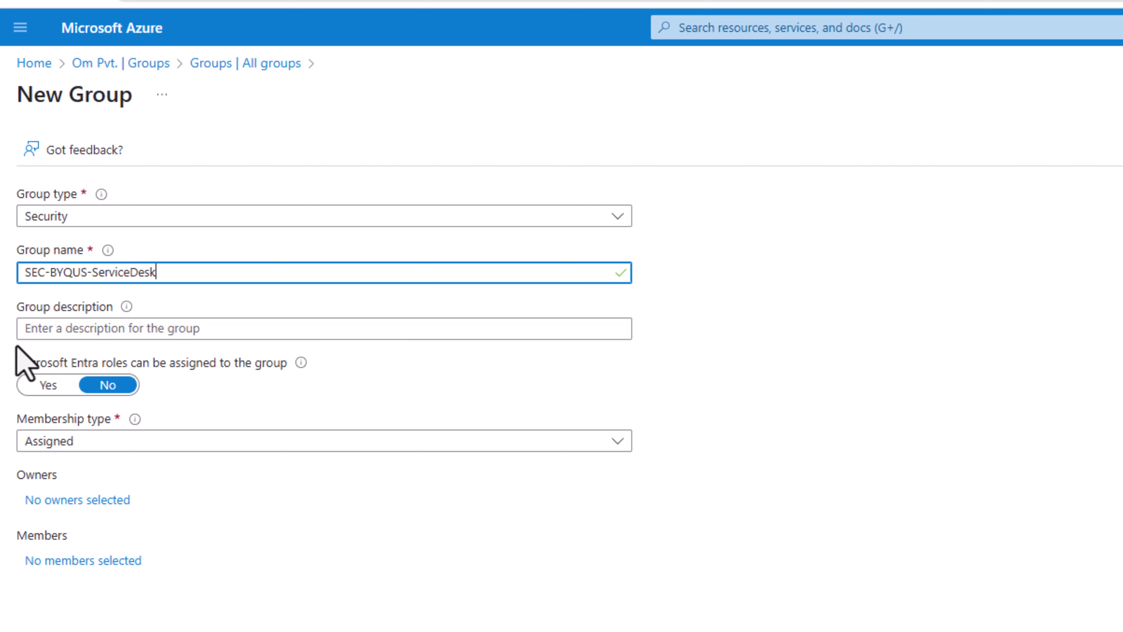
- Describe the group as 'This Group is used to manage all ServiceDesk Users' and keep Entra roles on No
left_click(255, 334)
type("This ")
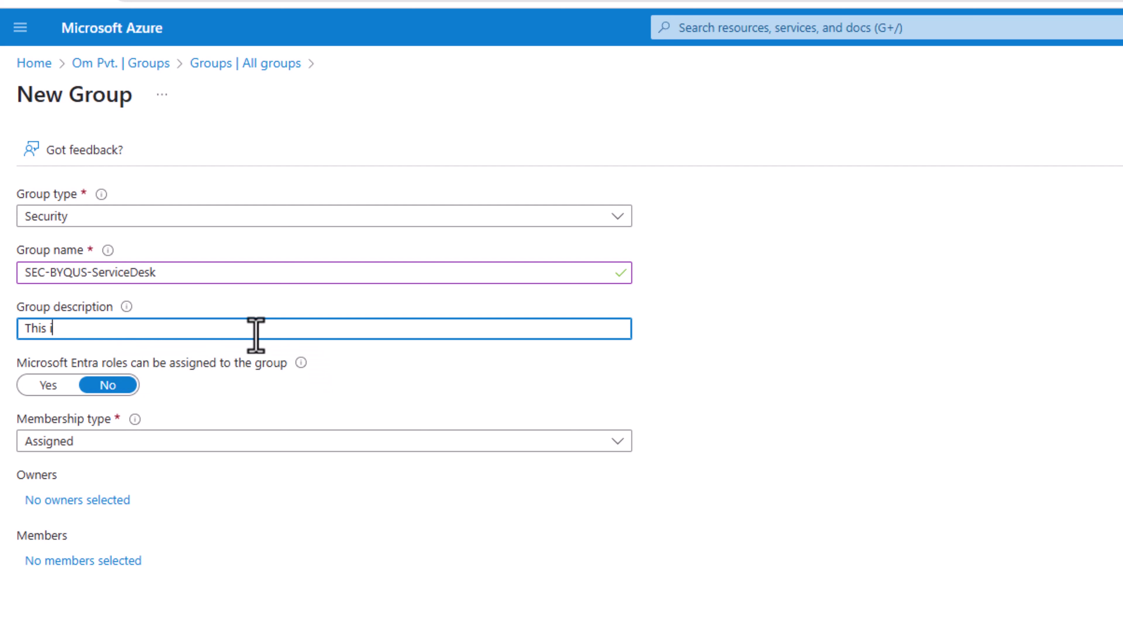
type("Group is used to")
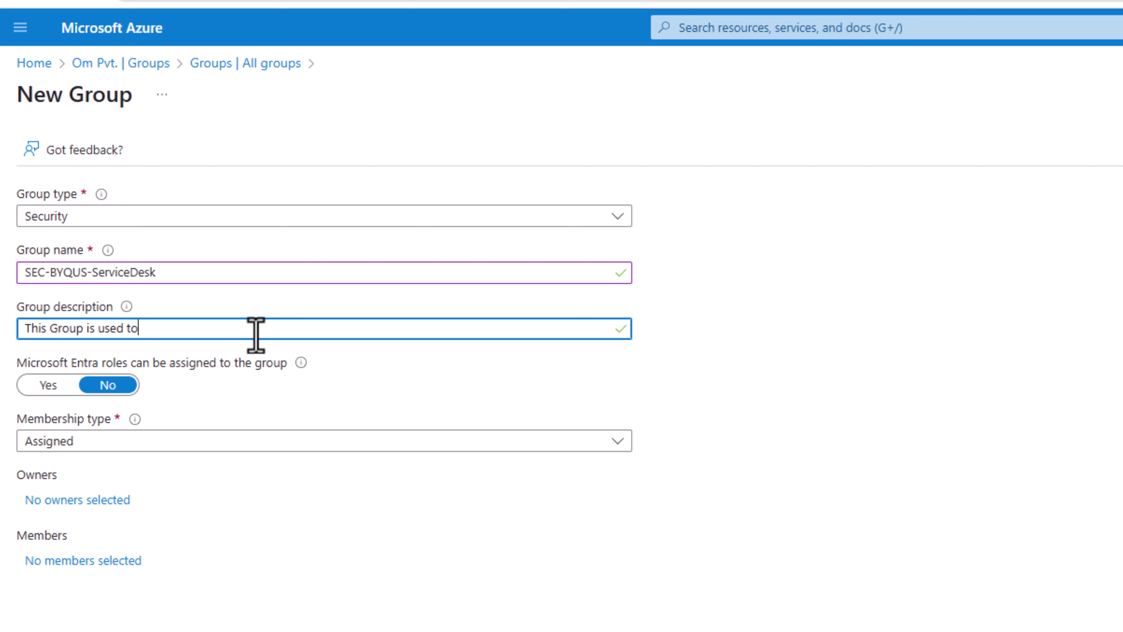
type(" manage all ServiceDe")
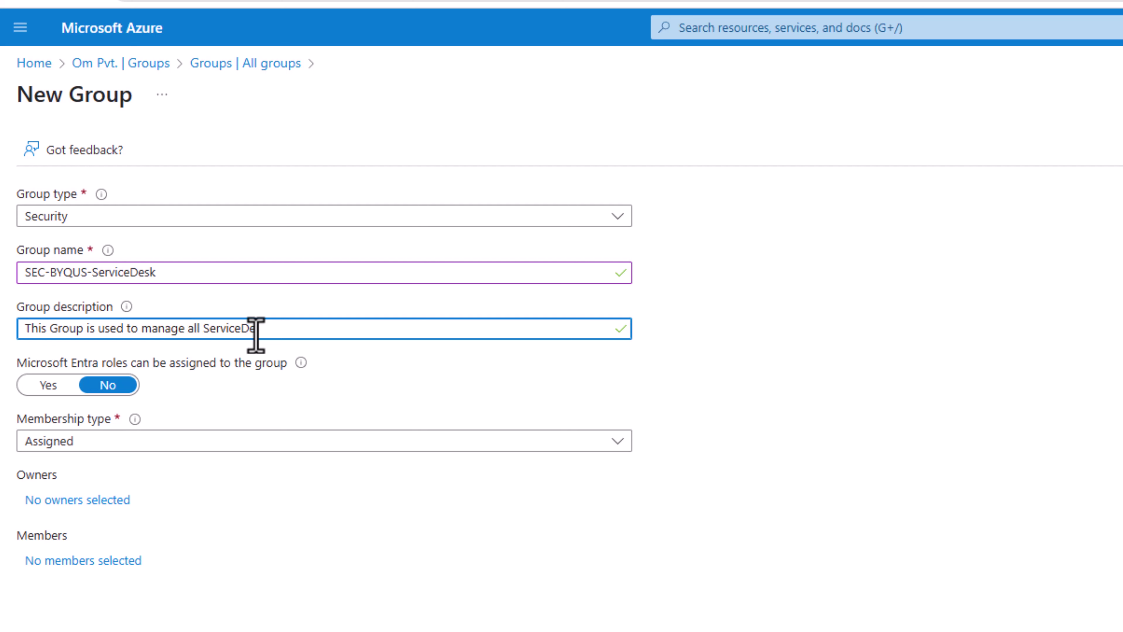
type("sk Users")
left_click_drag(9, 363, 283, 369)
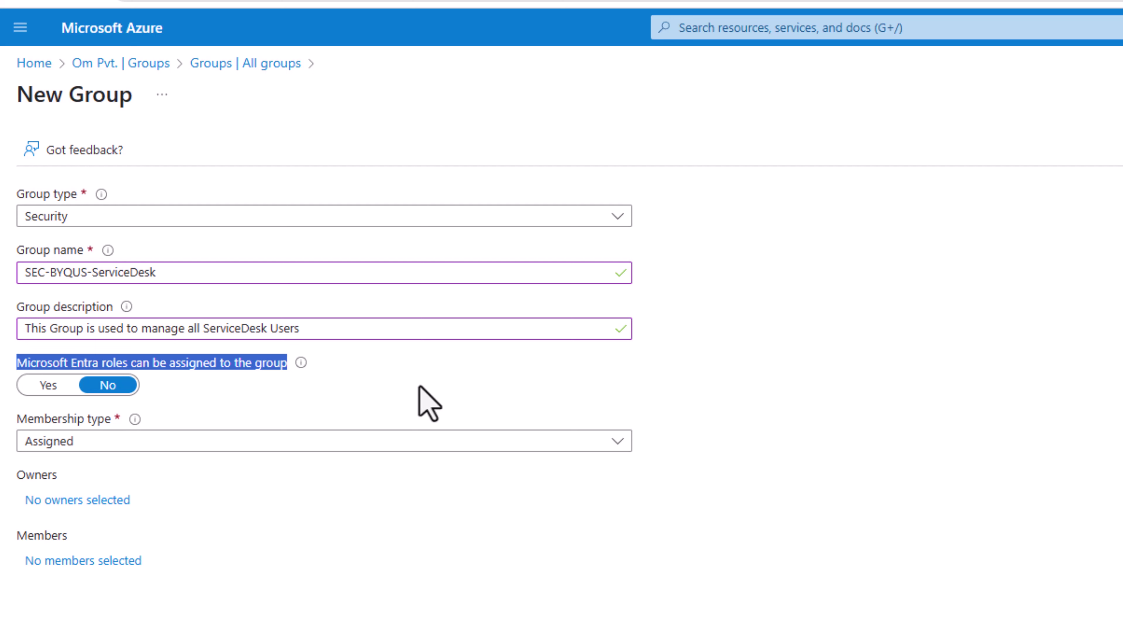
left_click(401, 389)
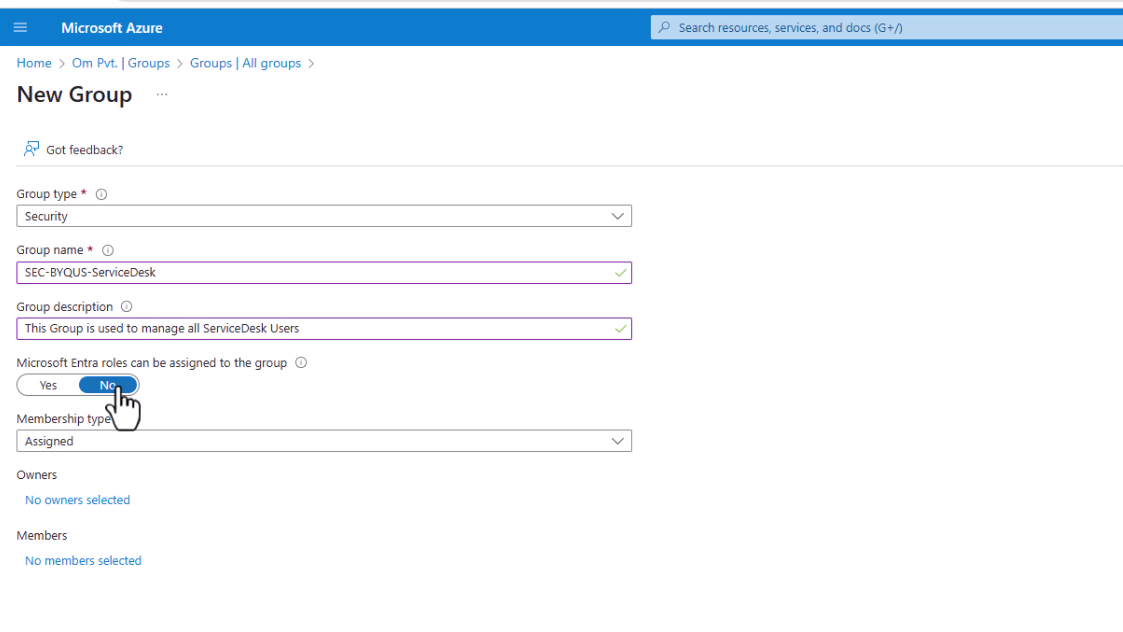
- Rename the group to SEC-BYQUS-ServiceDesk-01
left_click(180, 279)
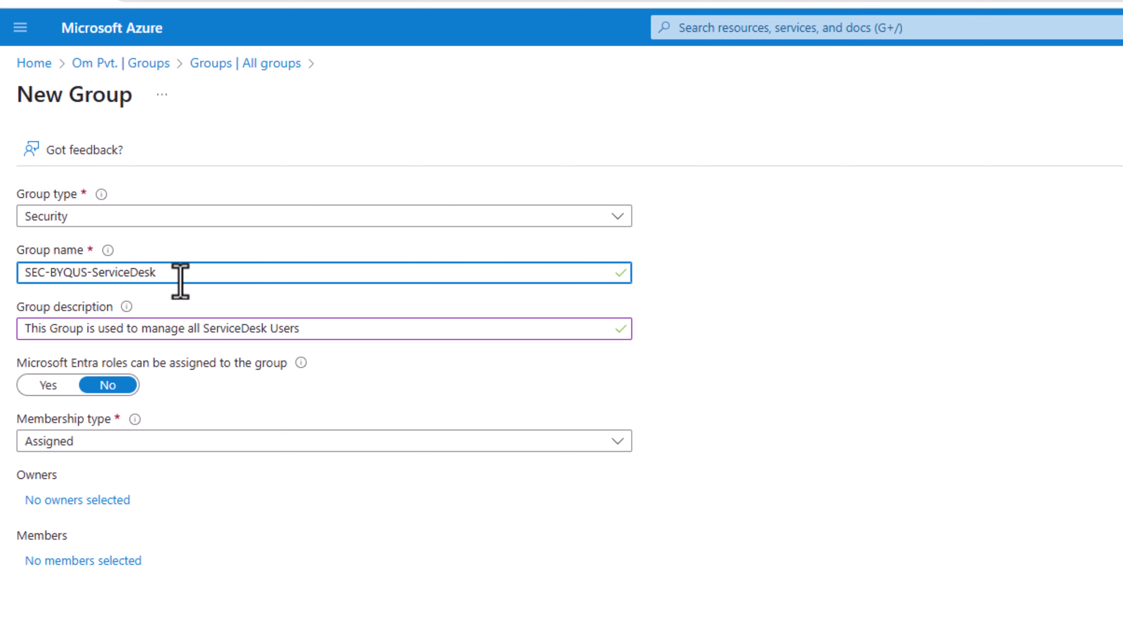
type("01")
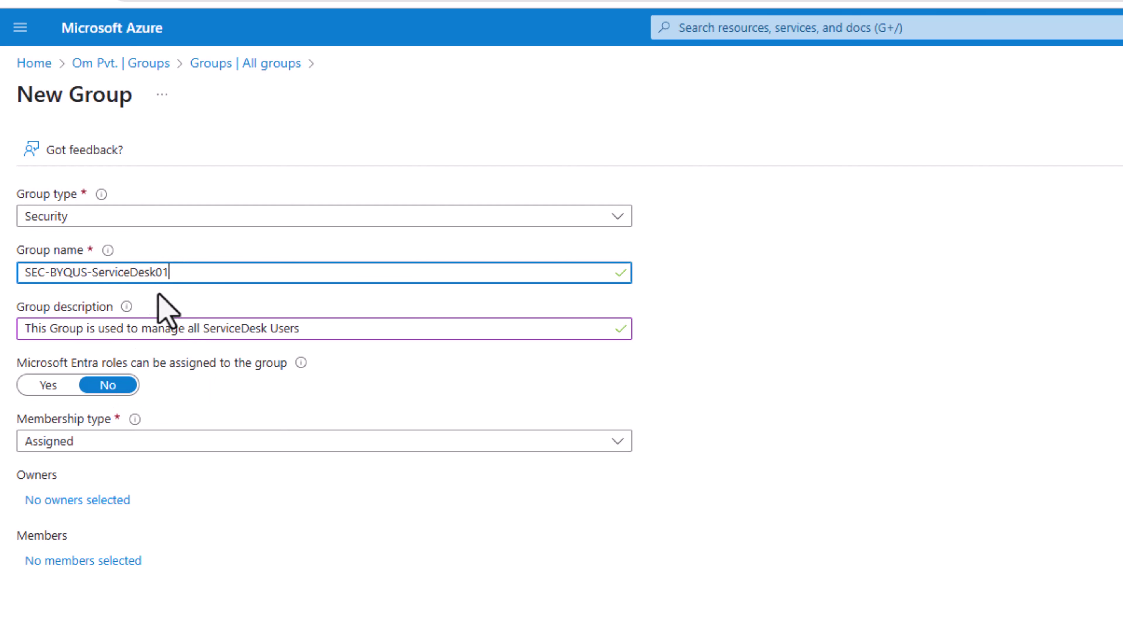
left_click(155, 273)
type("-")
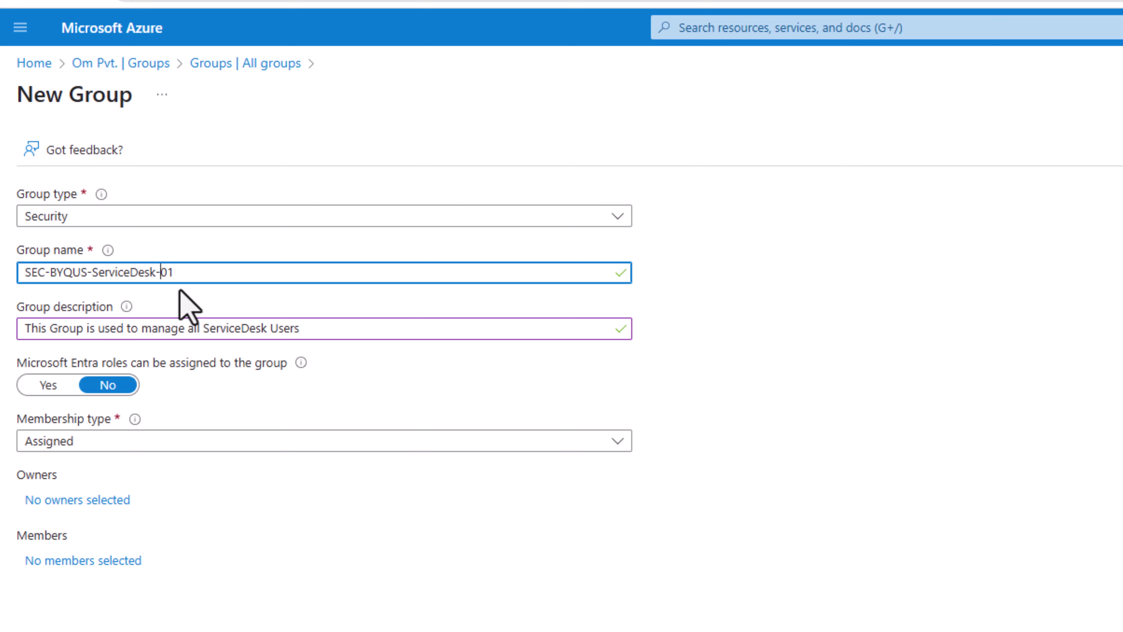
left_click(270, 395)
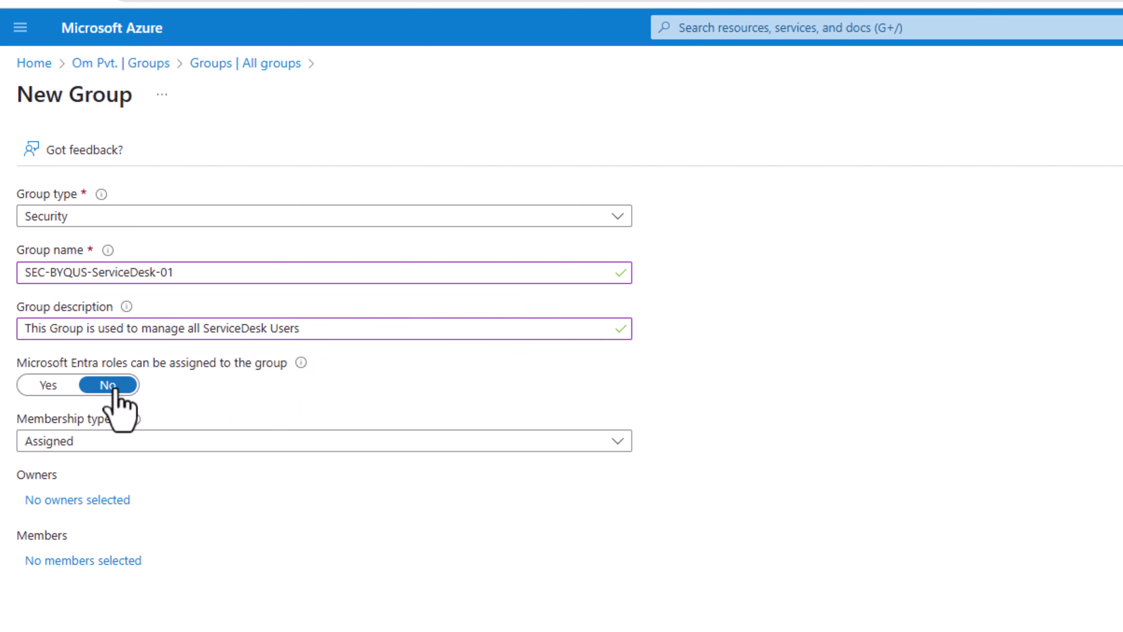
left_click(153, 444)
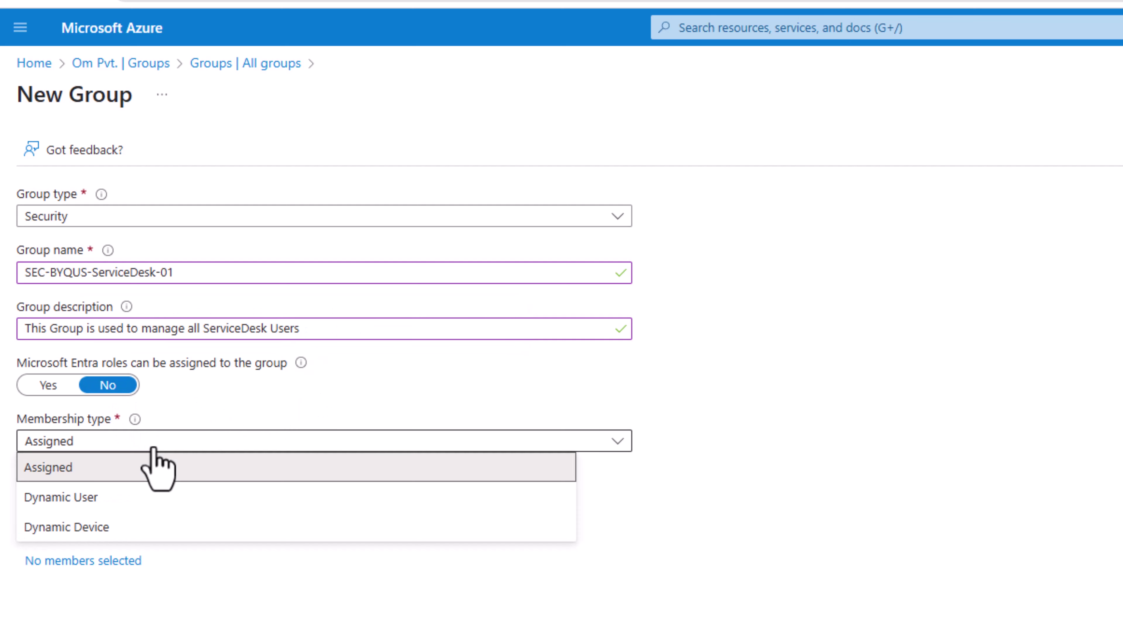
left_click(154, 465)
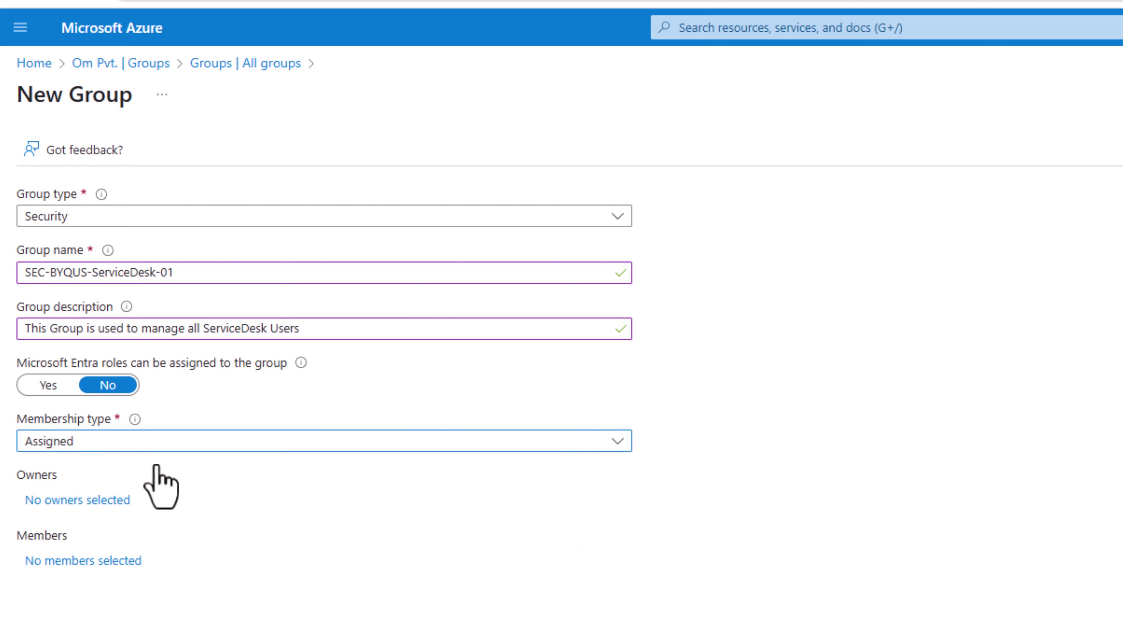
left_click(242, 441)
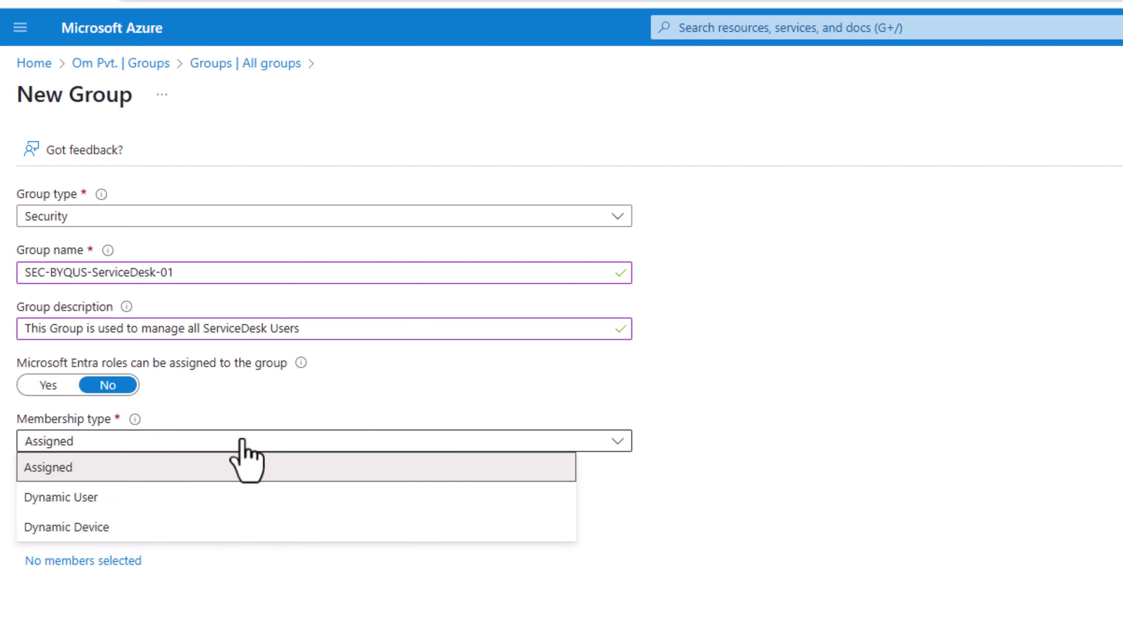
left_click(241, 499)
left_click(231, 444)
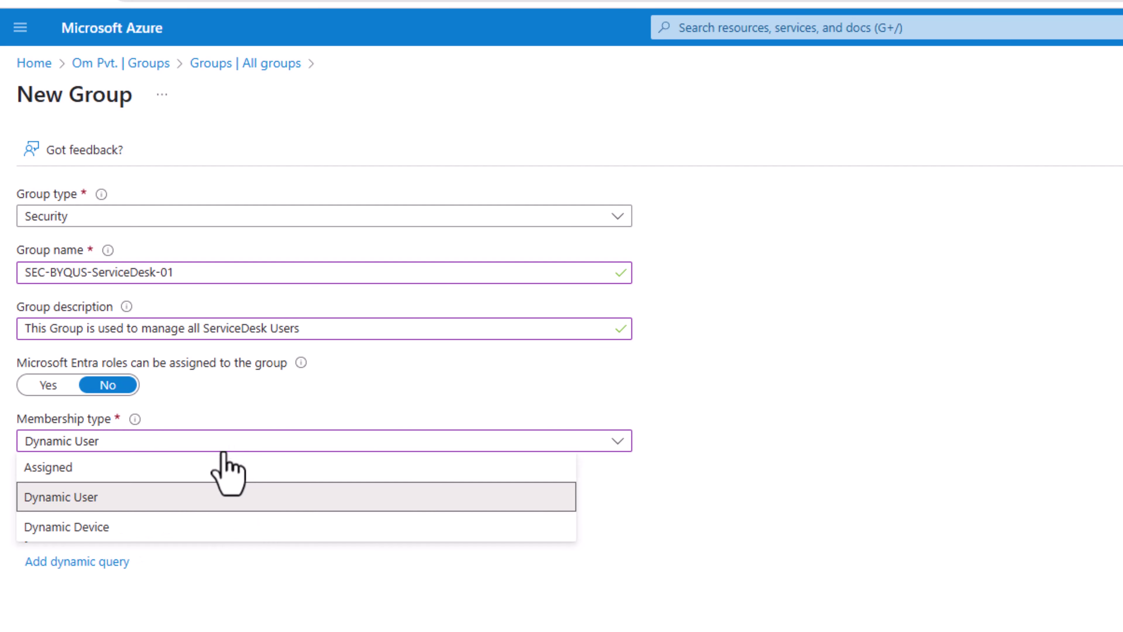
left_click(221, 467)
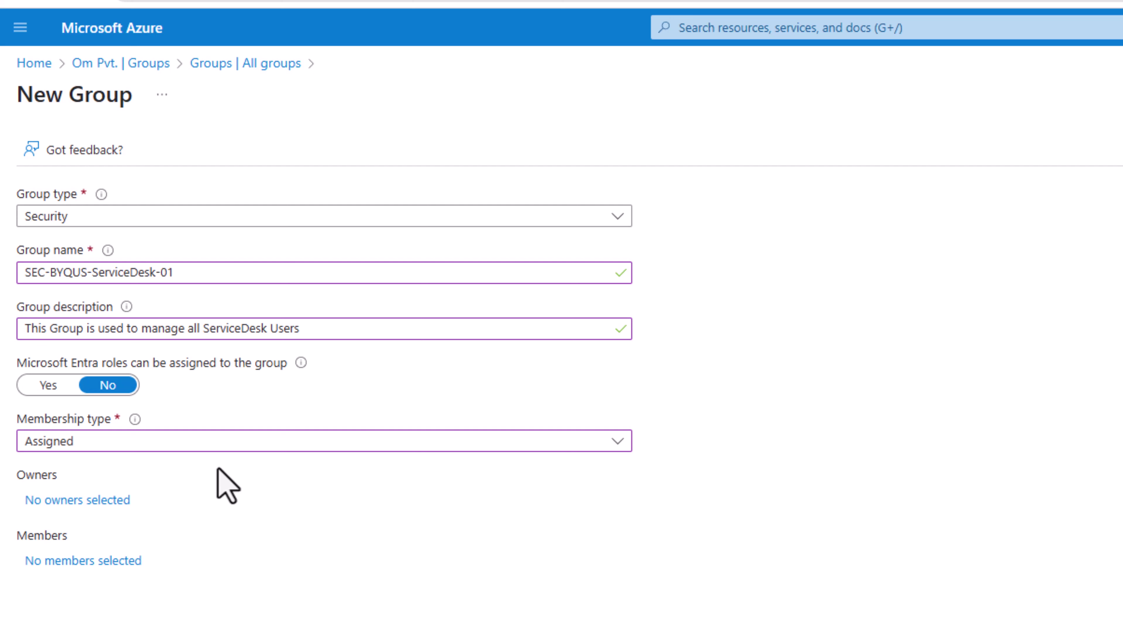
left_click(237, 442)
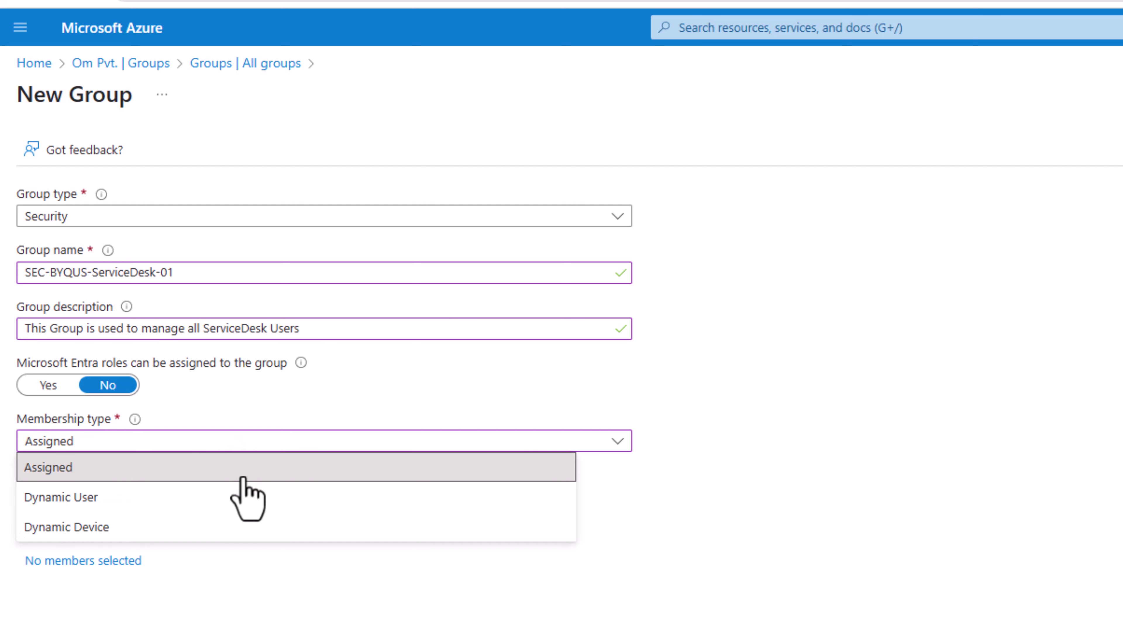
left_click(250, 498)
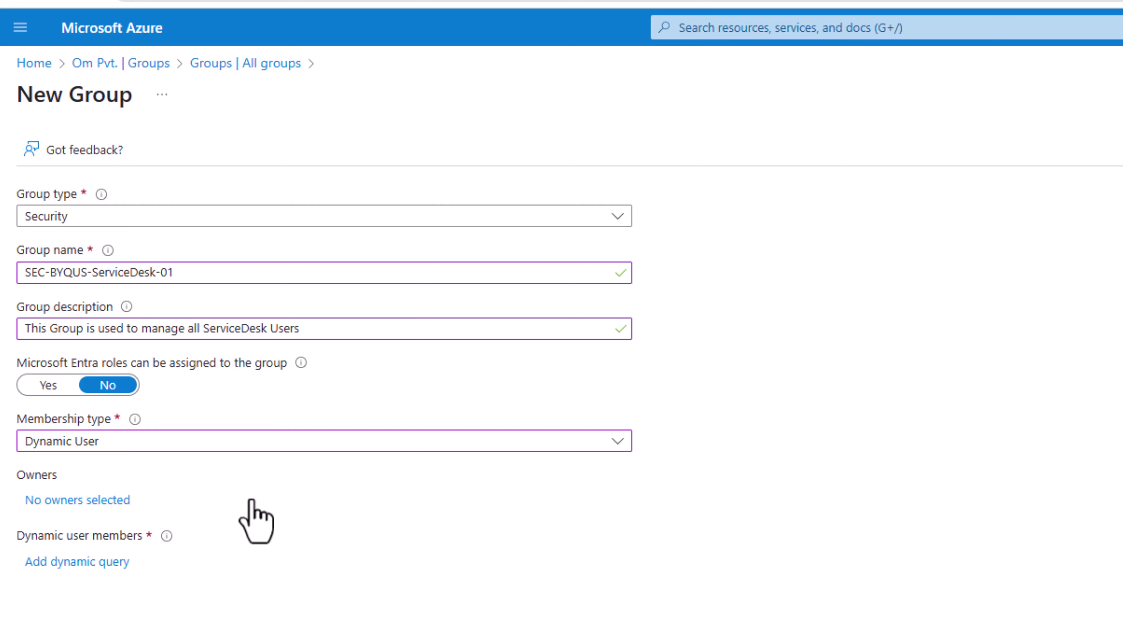
left_click(259, 443)
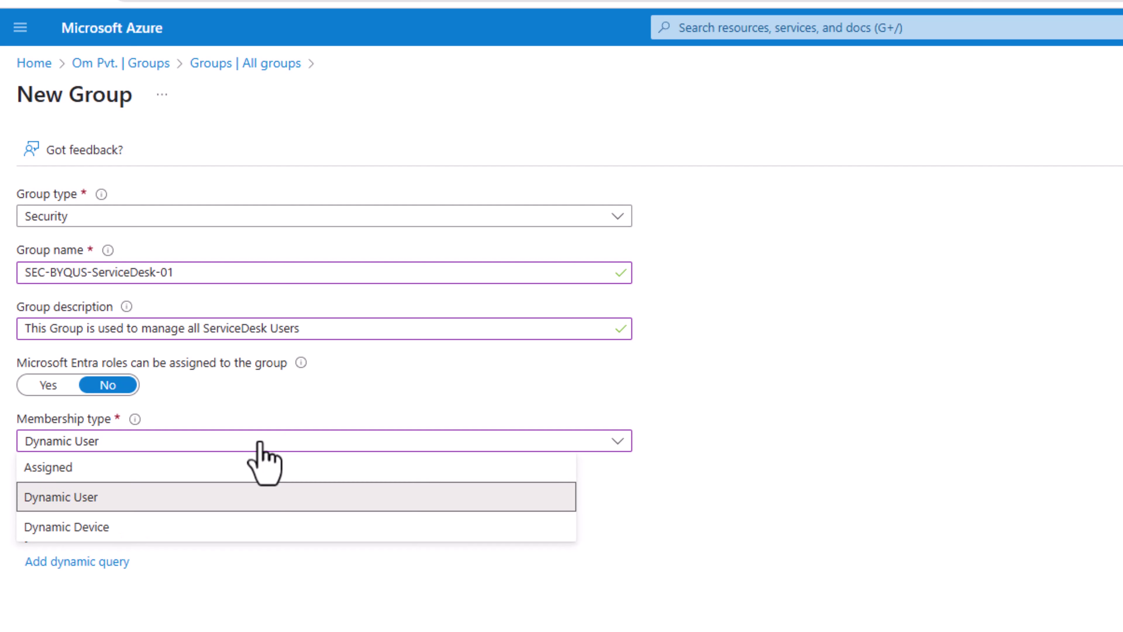
left_click(223, 528)
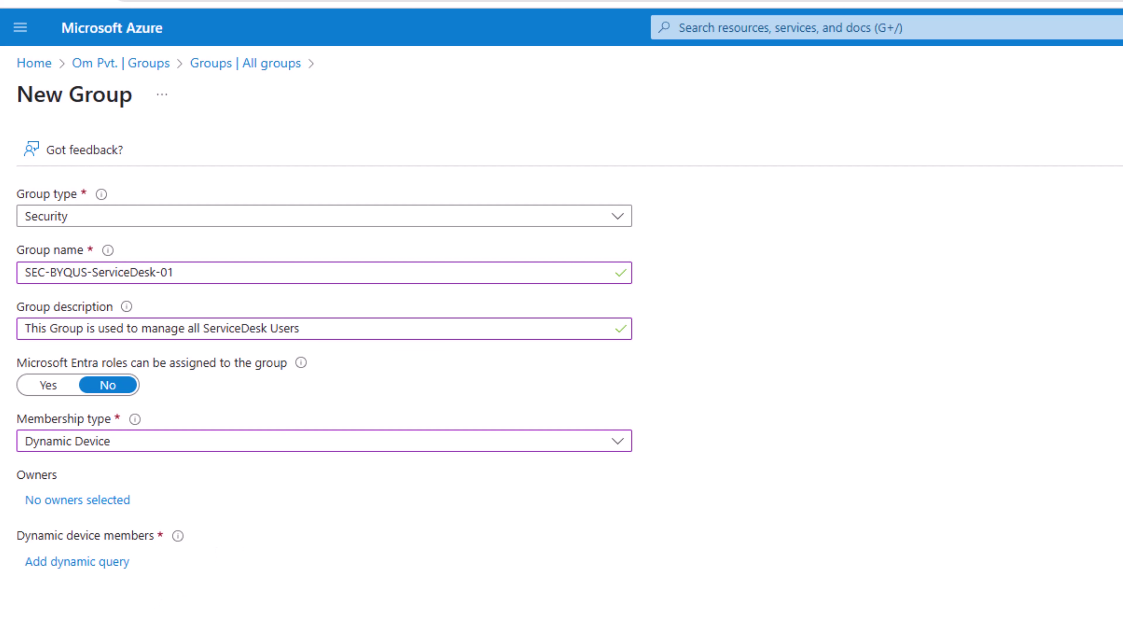
left_click(234, 441)
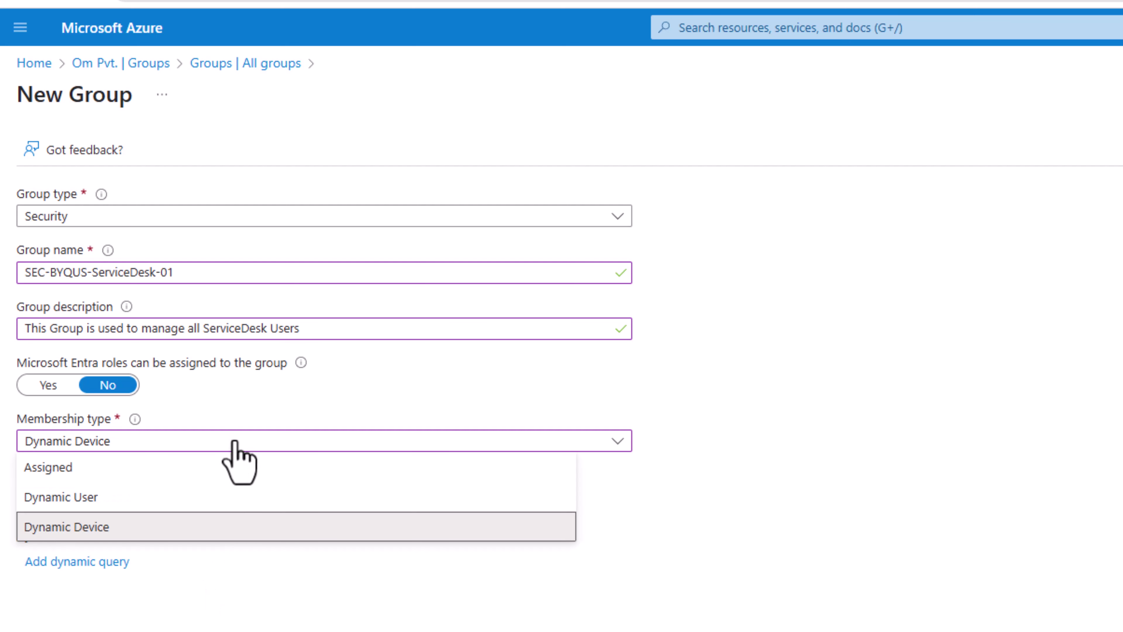
left_click(234, 467)
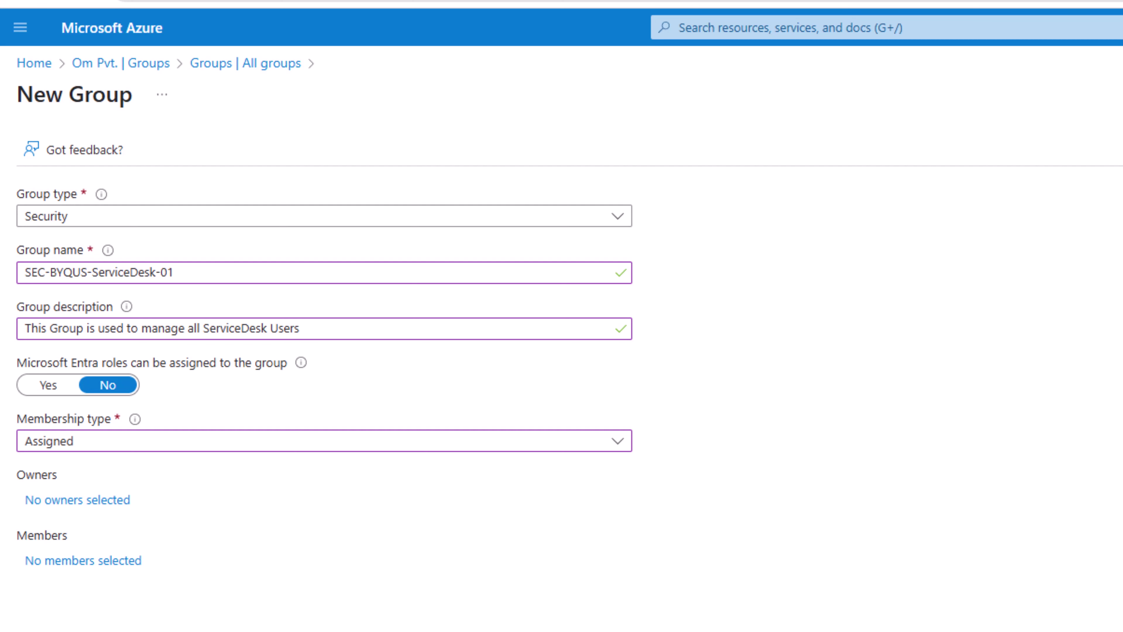
- Pick one user as the group's owner
left_click(105, 500)
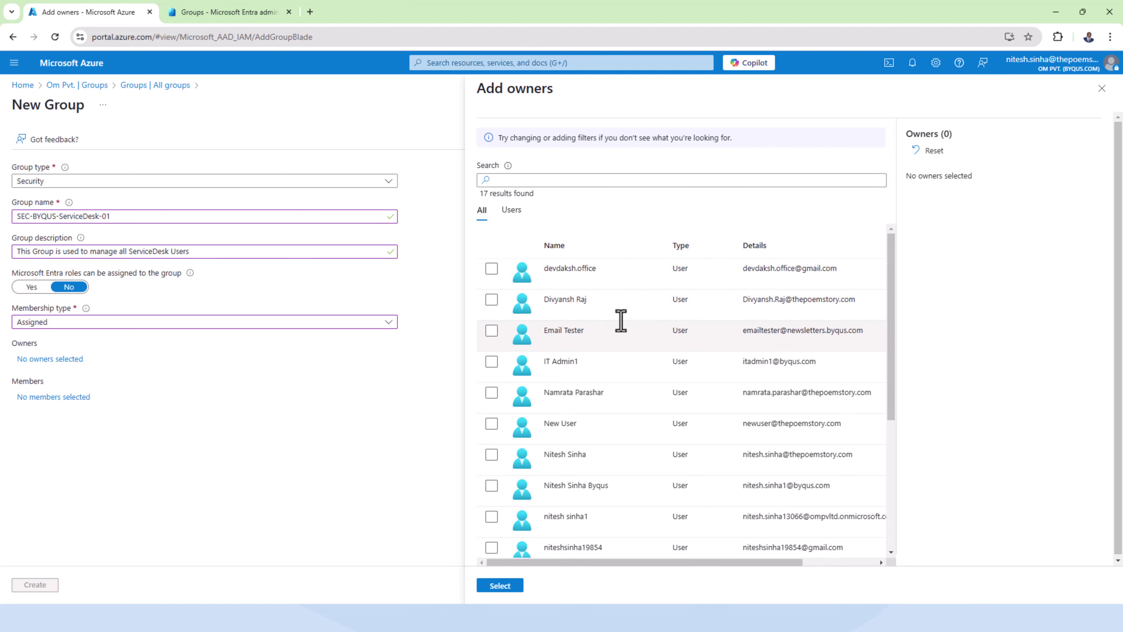
left_click(491, 454)
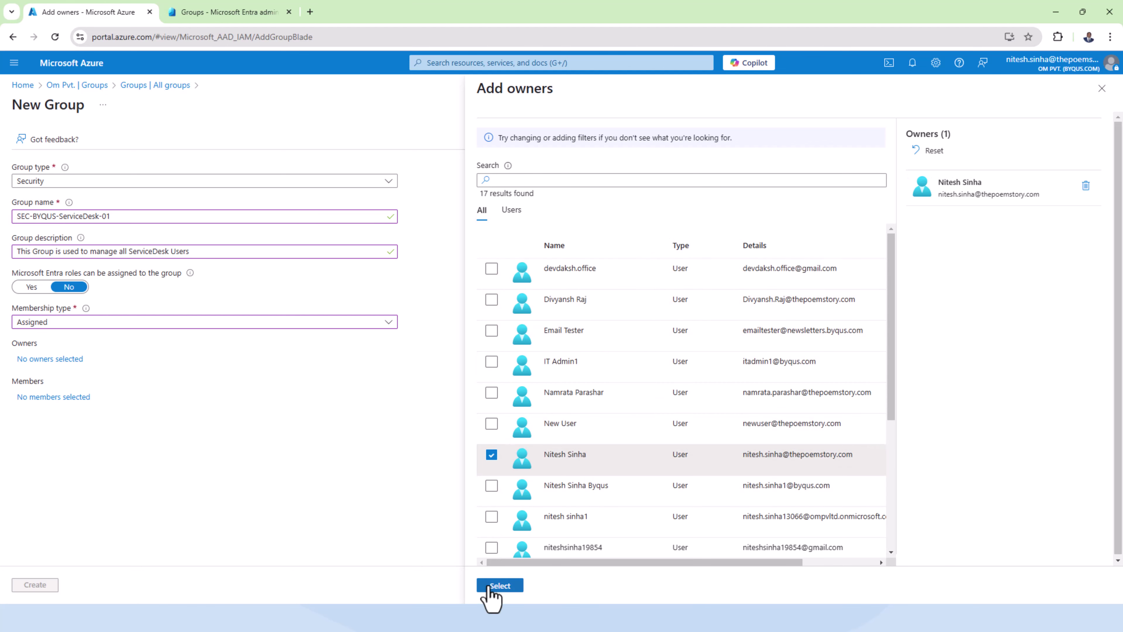
left_click(499, 585)
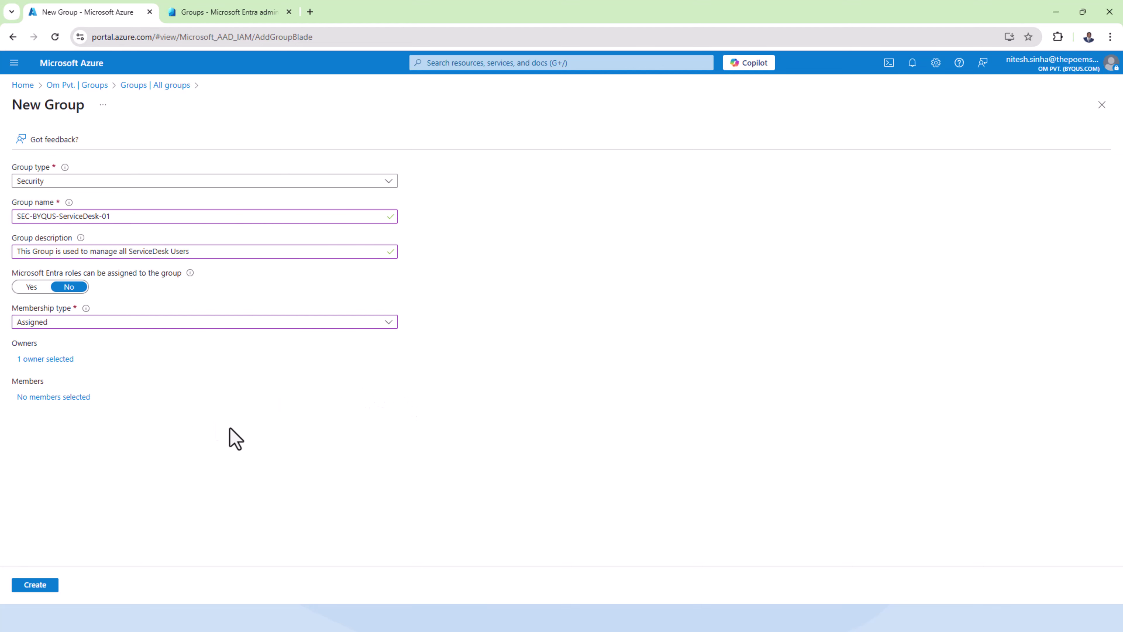
- Open member selection and browse the Users, Groups, Devices and Enterprise applications lists
left_click(82, 398)
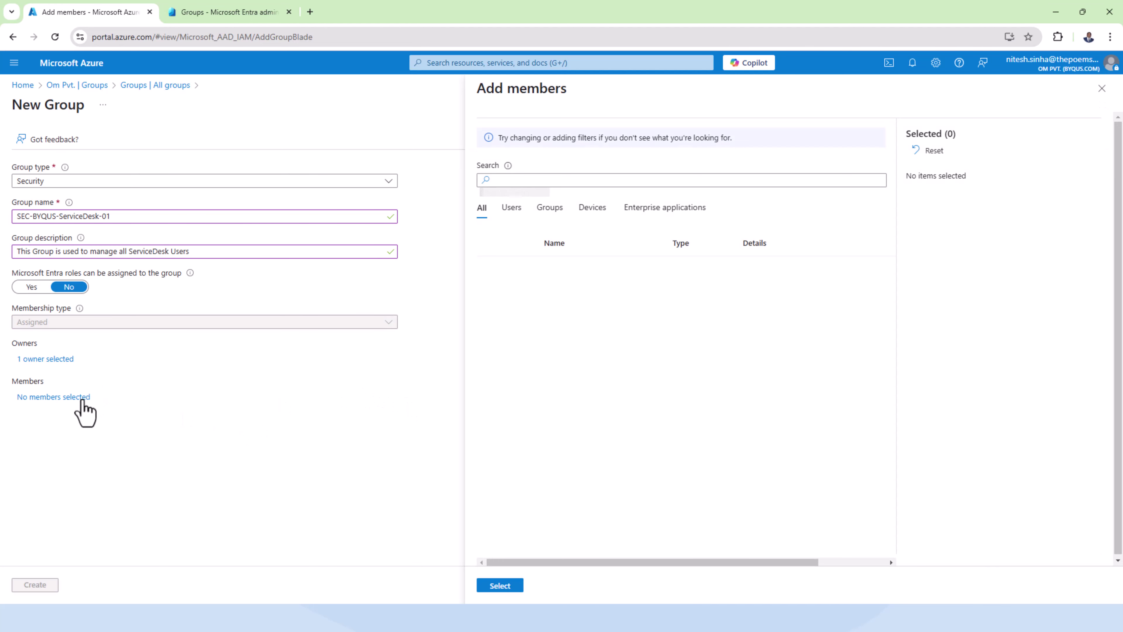
left_click(512, 213)
left_click(550, 213)
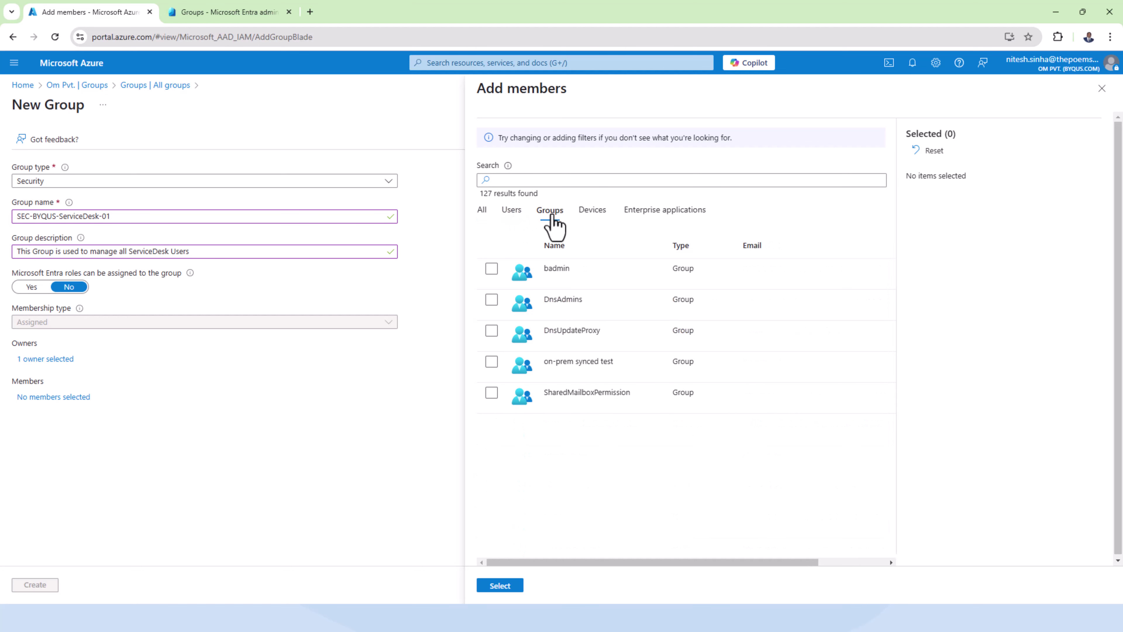
left_click(592, 213)
left_click(643, 212)
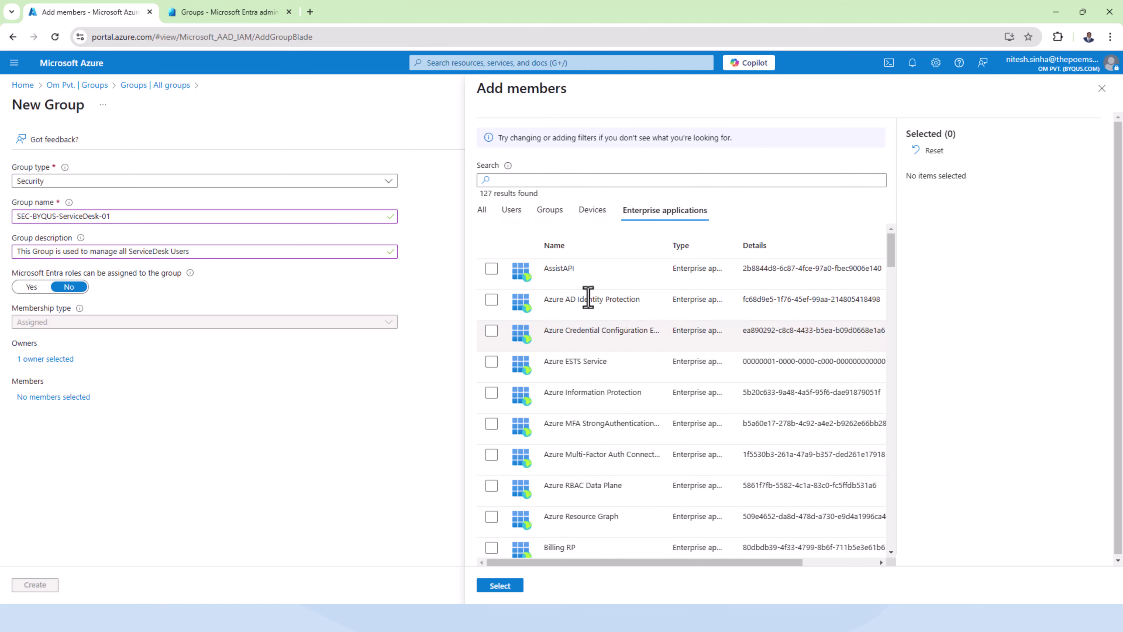
left_click(513, 211)
left_click(550, 211)
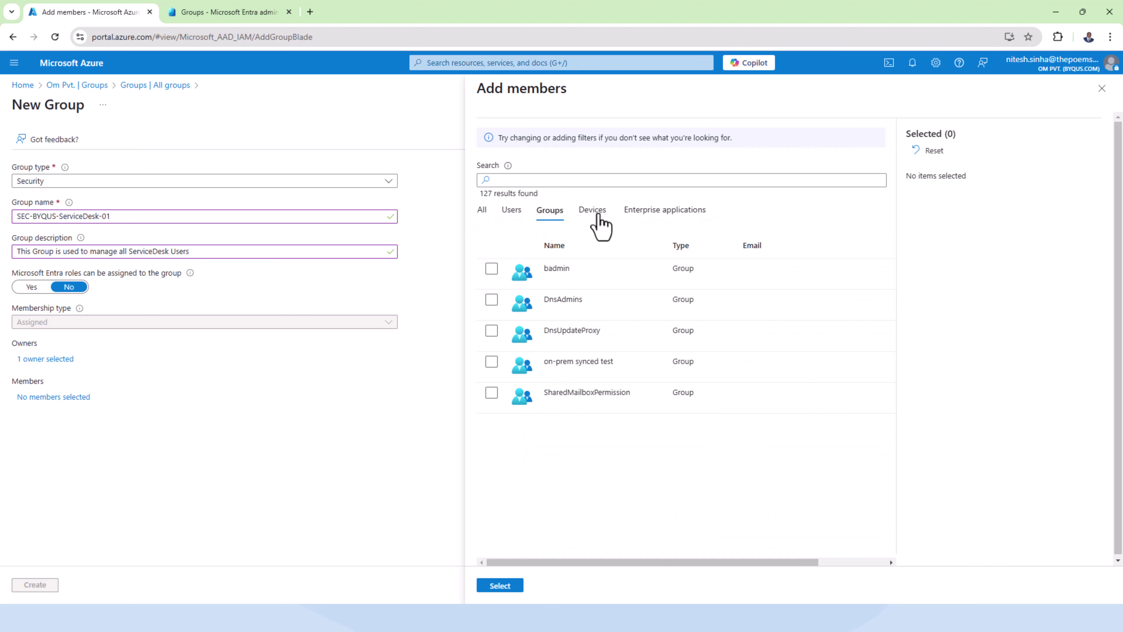
left_click(594, 211)
left_click(645, 216)
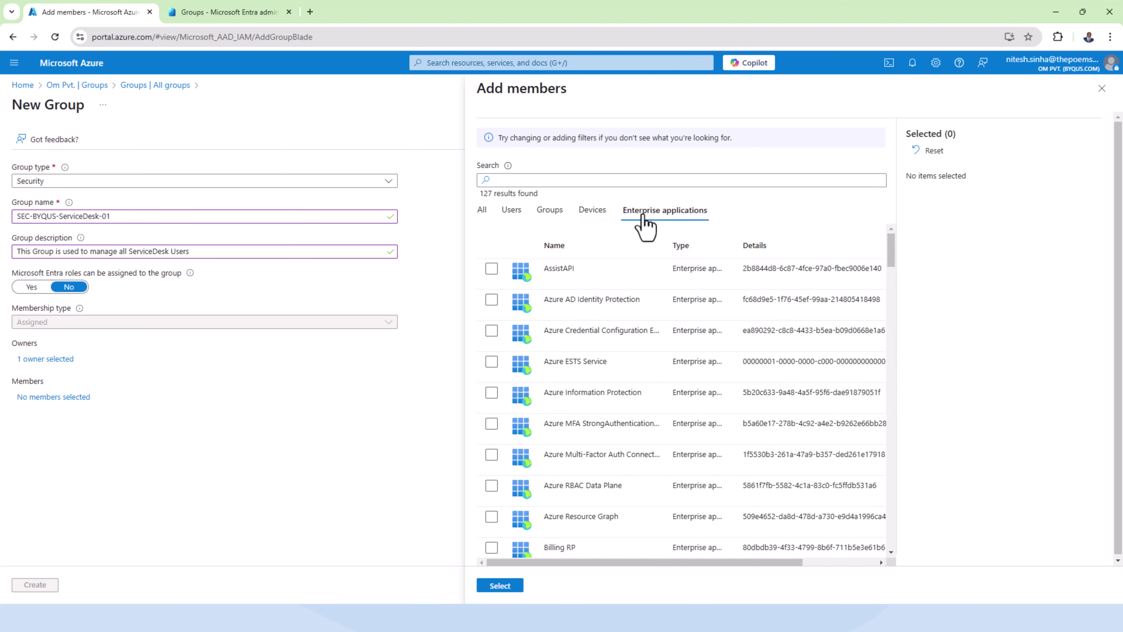
left_click(593, 216)
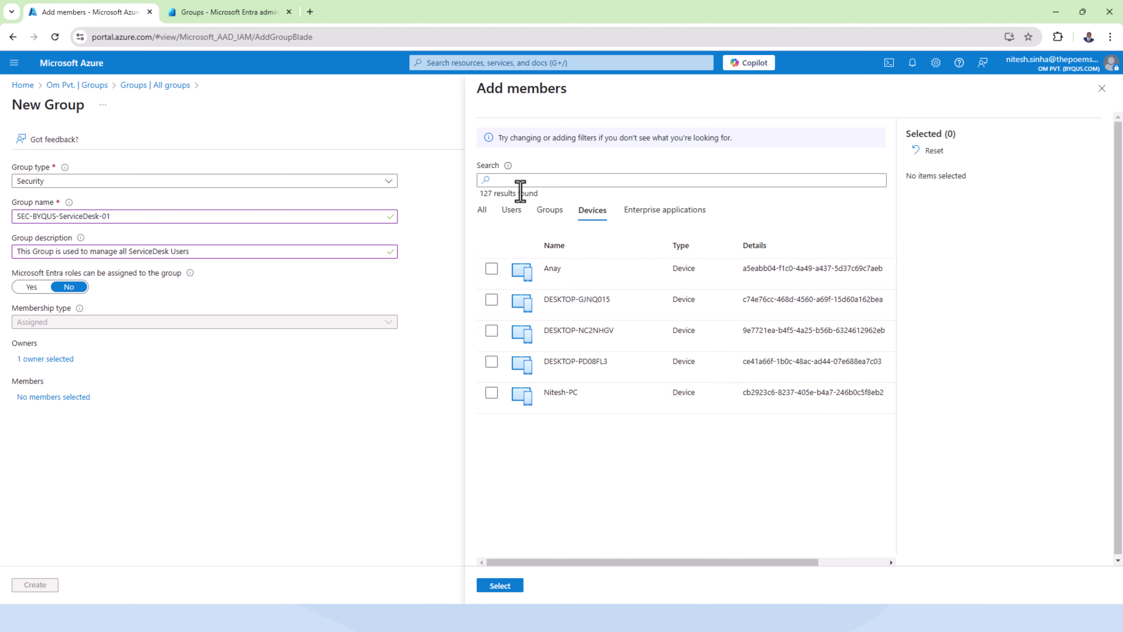
left_click(515, 214)
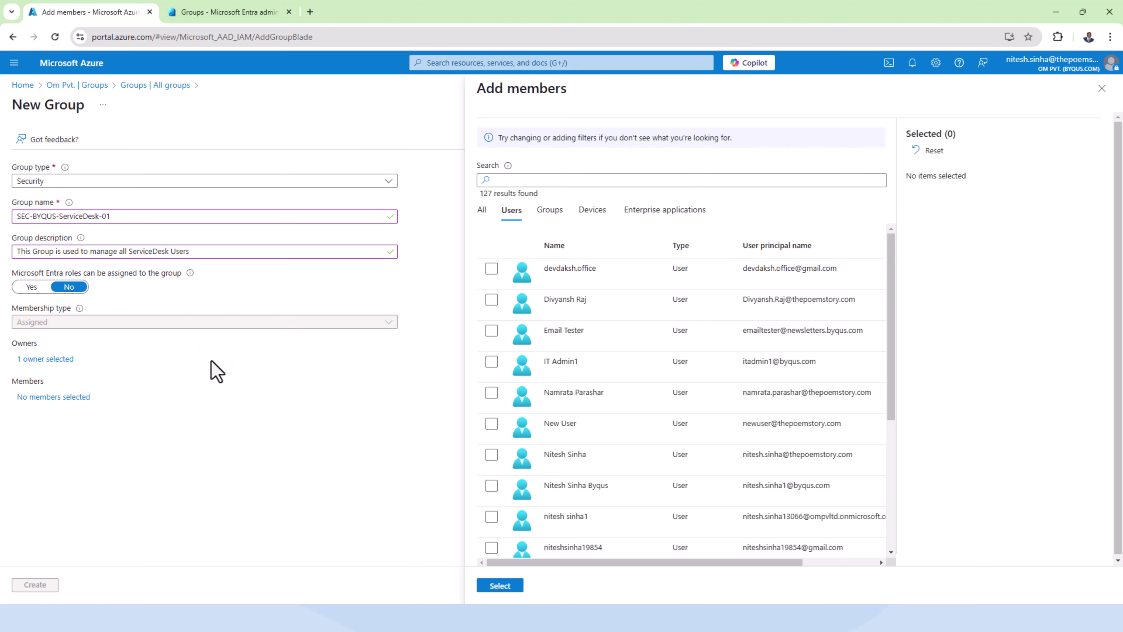
- Add a user, the badmin group, a device and AssistAPI as the four members
left_click(491, 269)
left_click(550, 212)
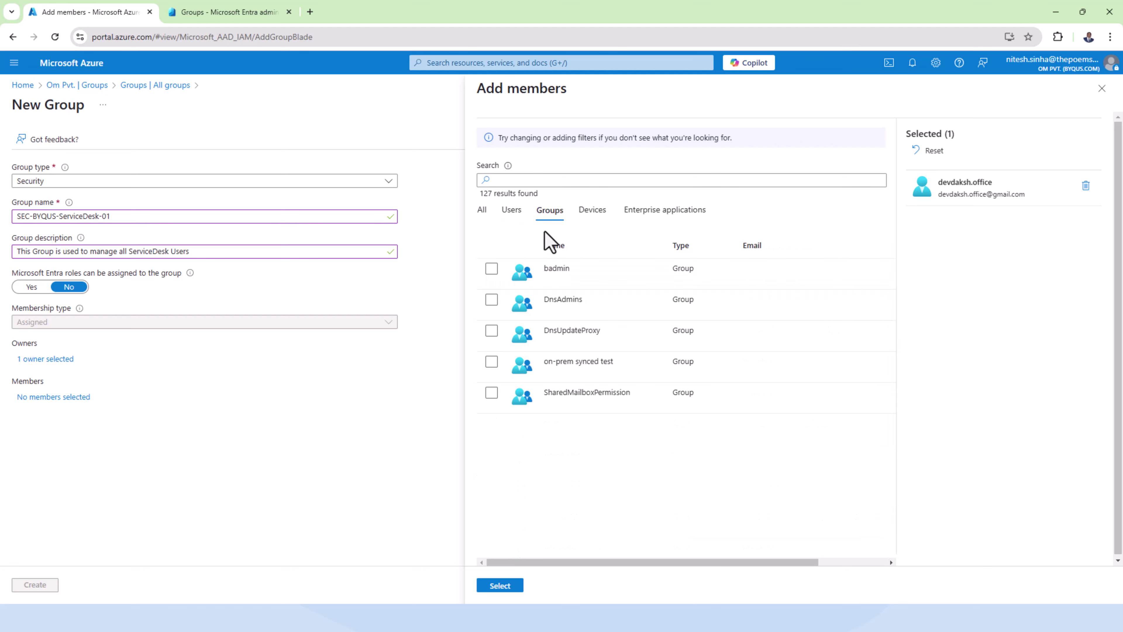
left_click(492, 269)
left_click(592, 212)
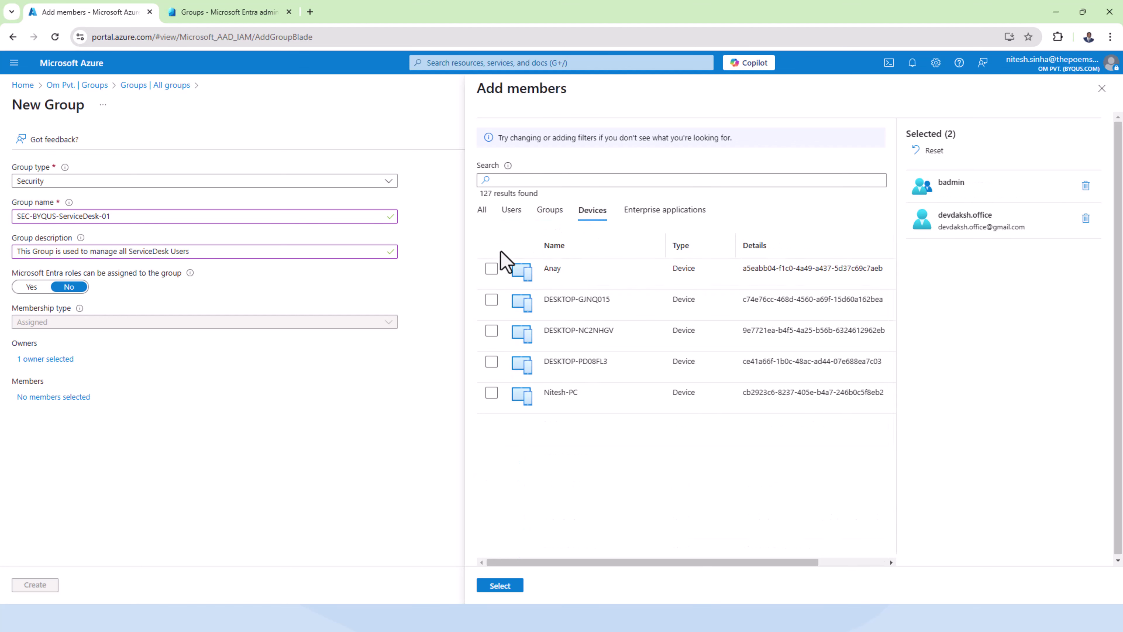
left_click(492, 268)
left_click(661, 213)
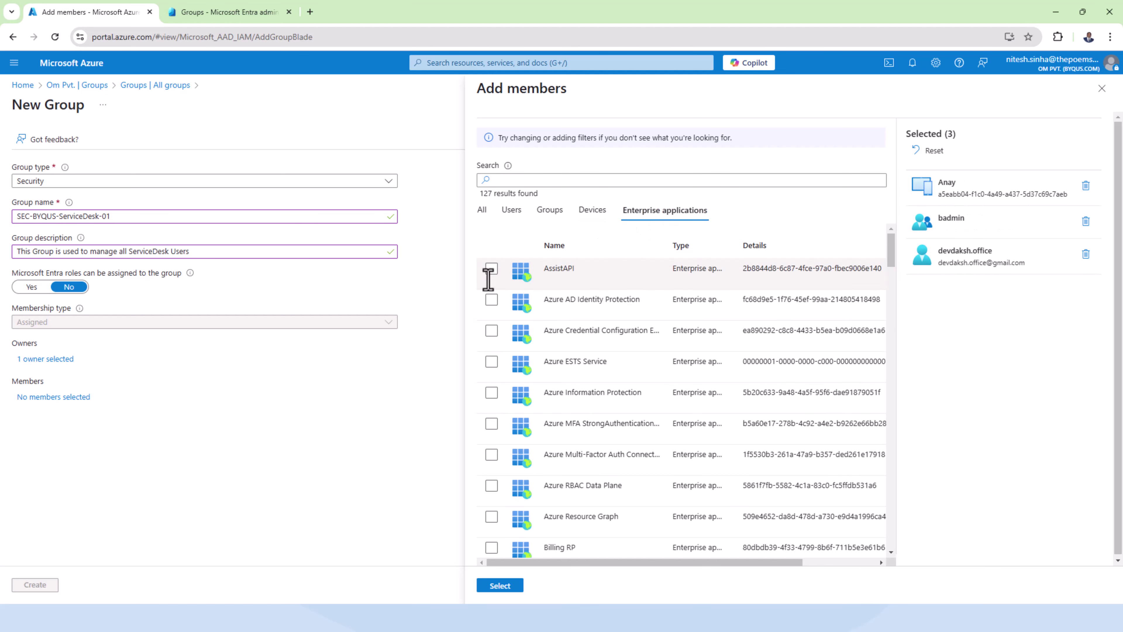
left_click(491, 270)
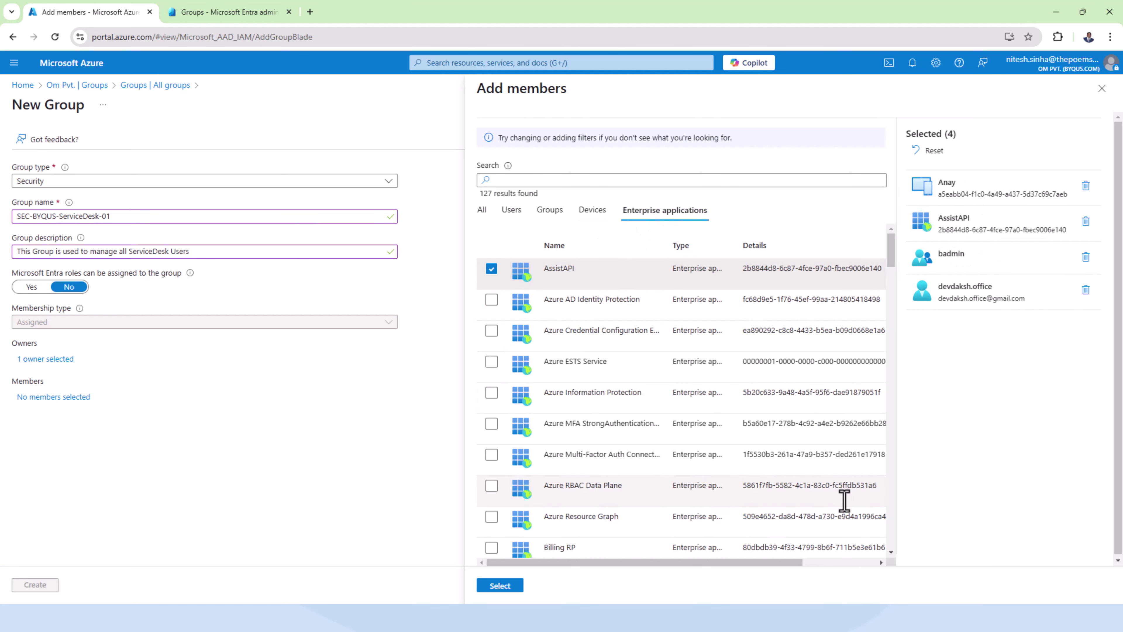
left_click(501, 587)
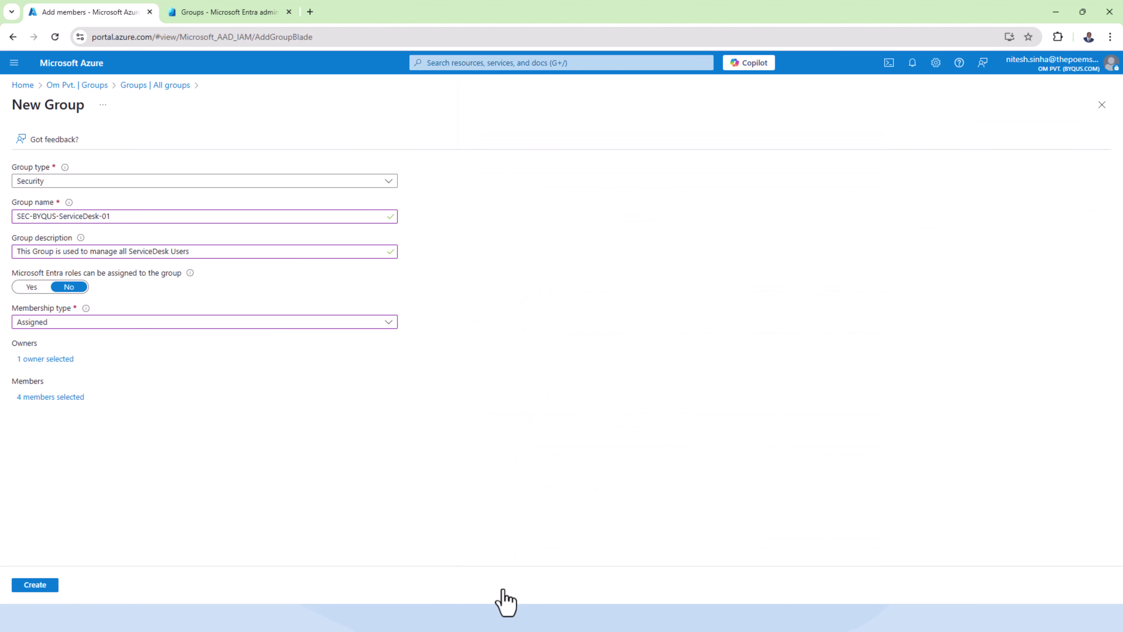
- Create the group, refresh All groups, and highlight its Security, Assigned and Cloud attributes
left_click(35, 585)
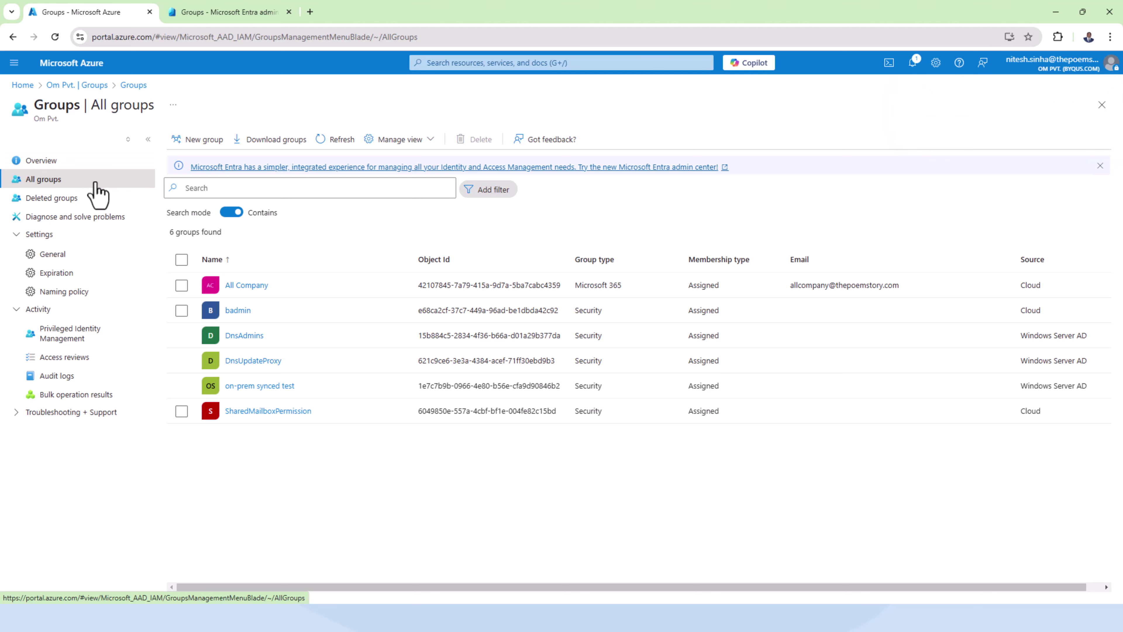
left_click(326, 142)
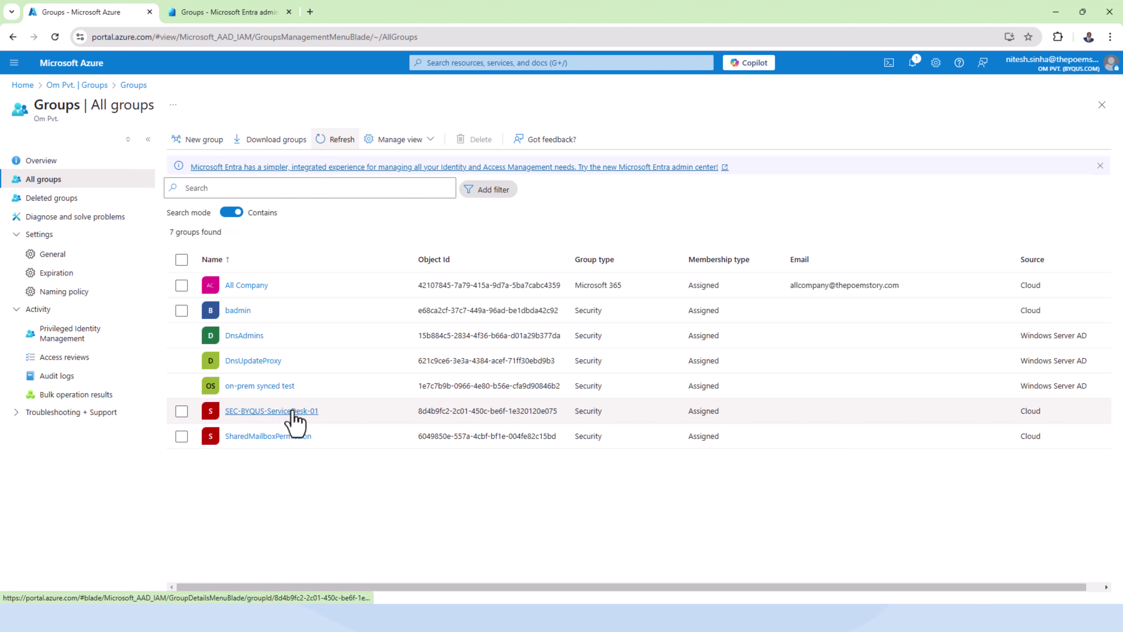
left_click_drag(602, 413, 576, 418)
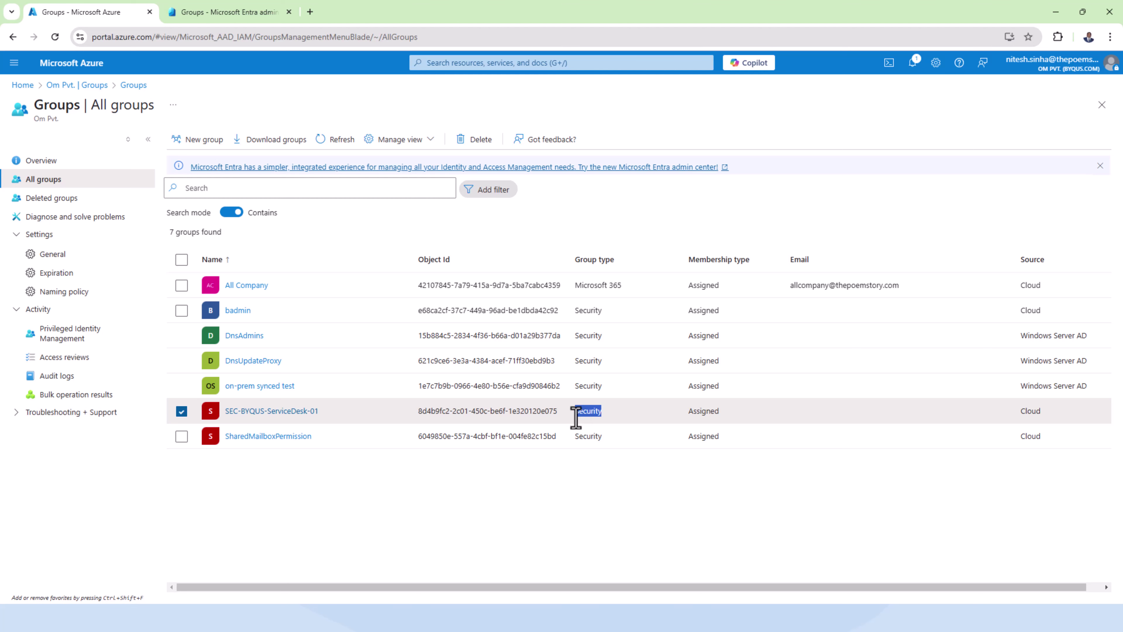
left_click_drag(725, 410, 688, 414)
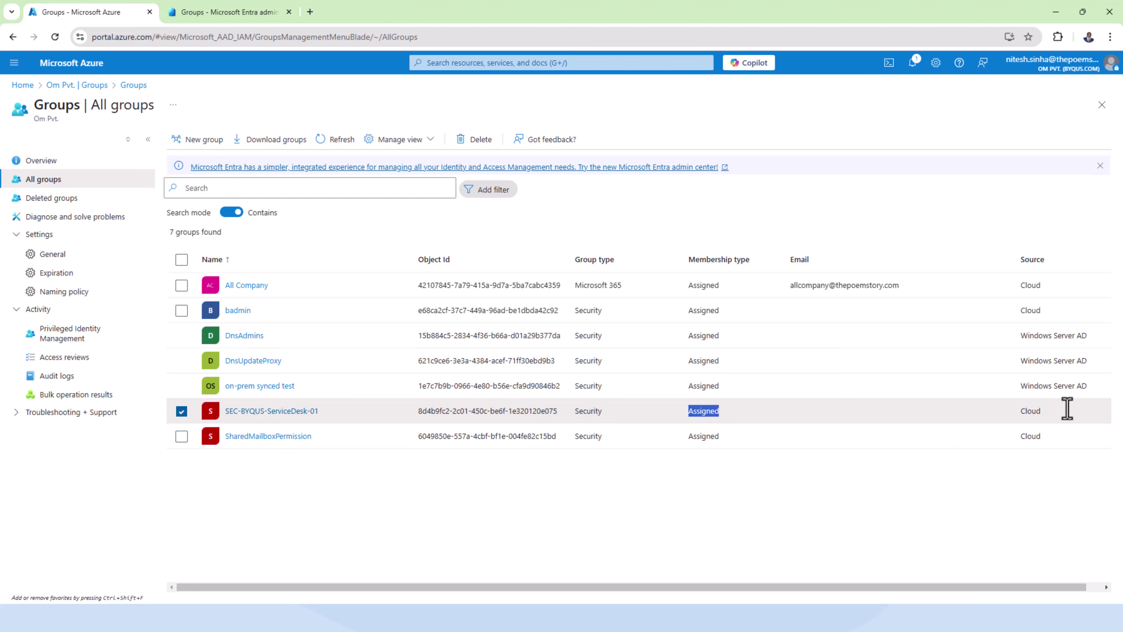
left_click_drag(1067, 408, 1010, 414)
- Check SEC-BYQUS-ServiceDesk-01's four members, then return to the All groups list
left_click(288, 412)
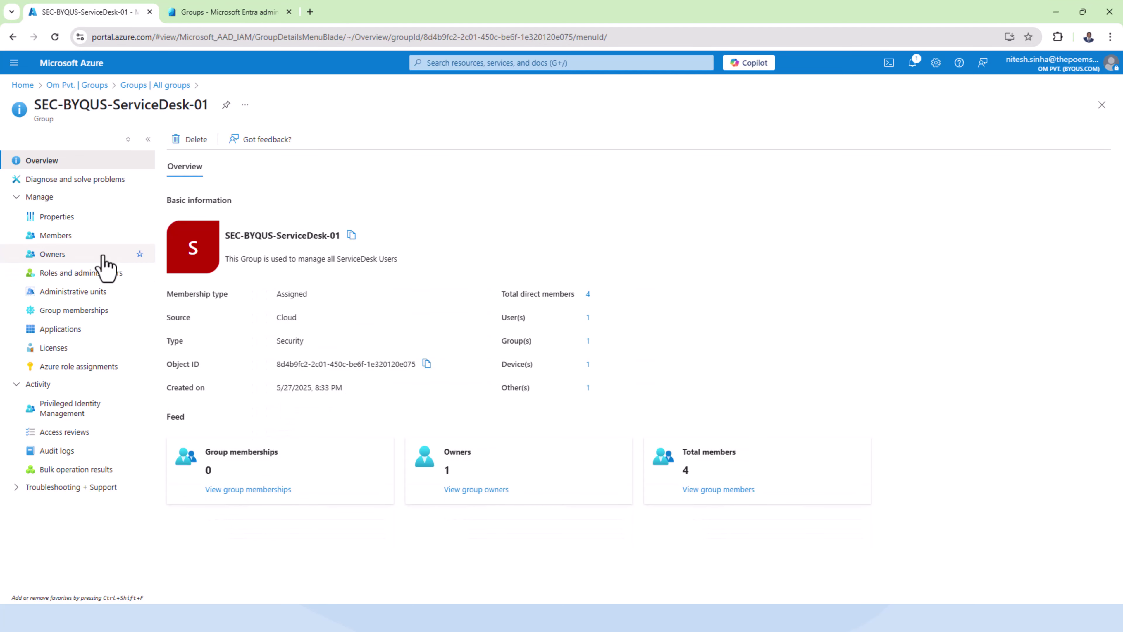
left_click(62, 236)
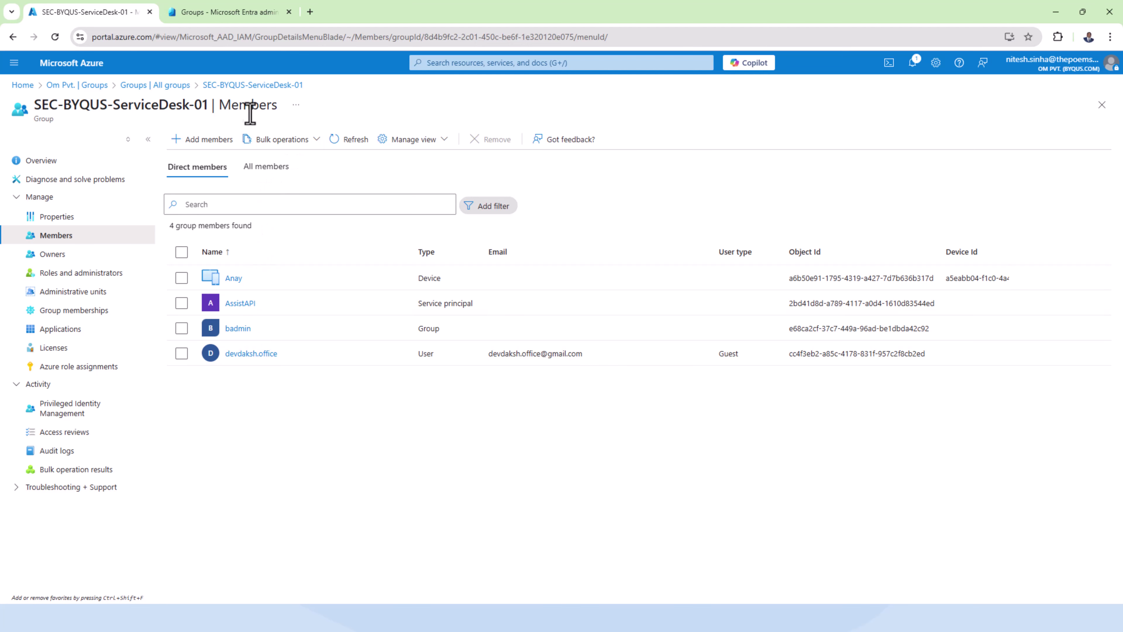
left_click(154, 86)
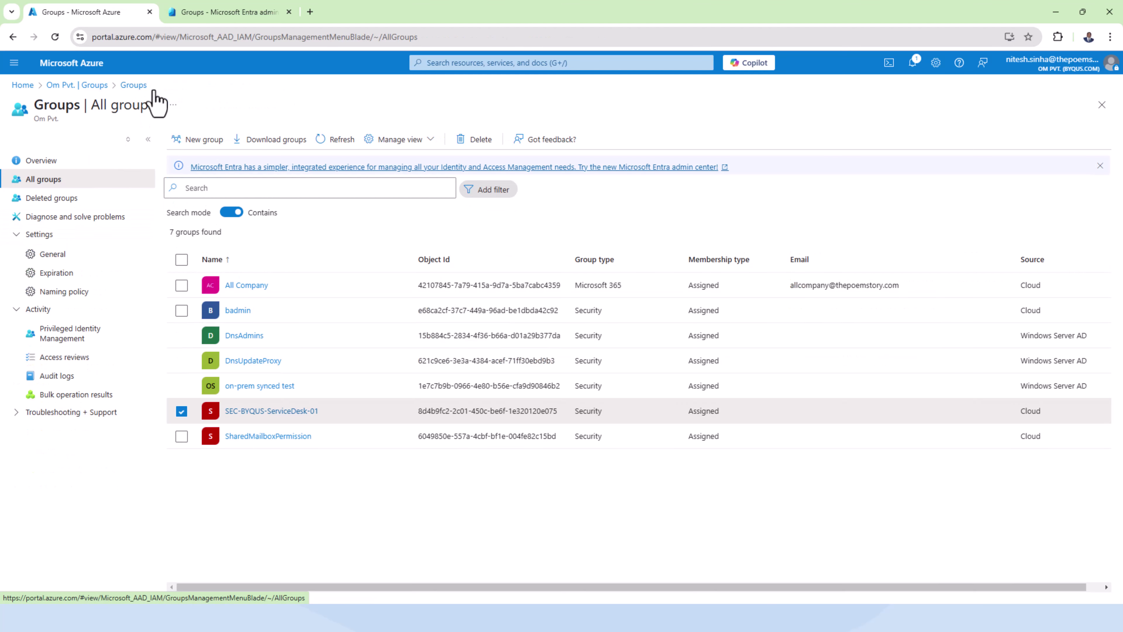
- Start a new group from All groups with the Microsoft 365 group type
left_click(42, 162)
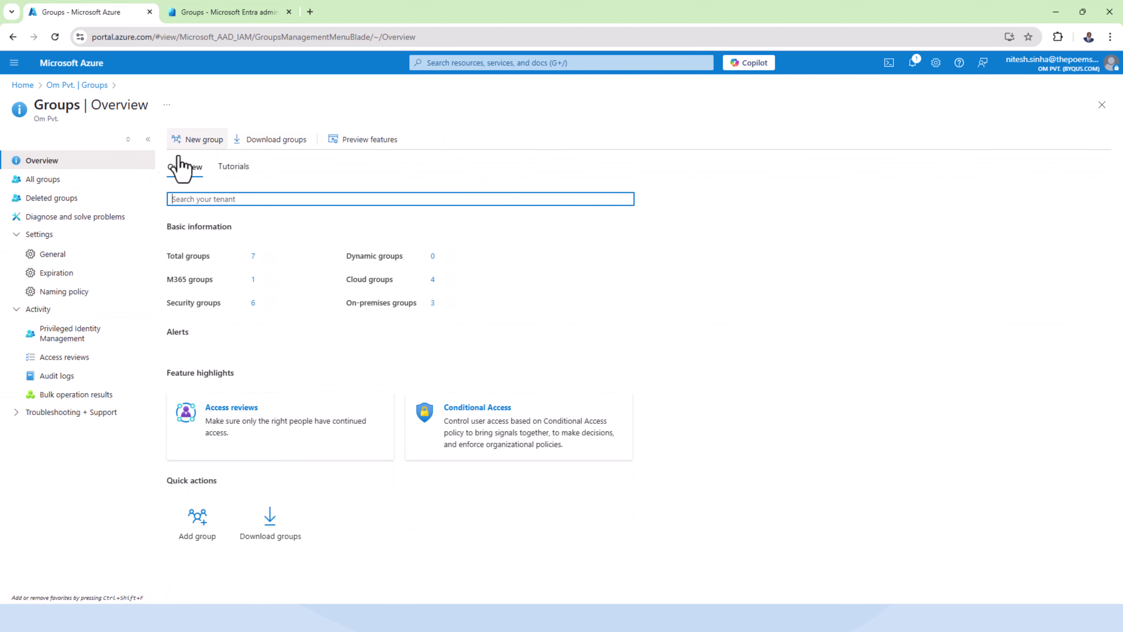
left_click(102, 180)
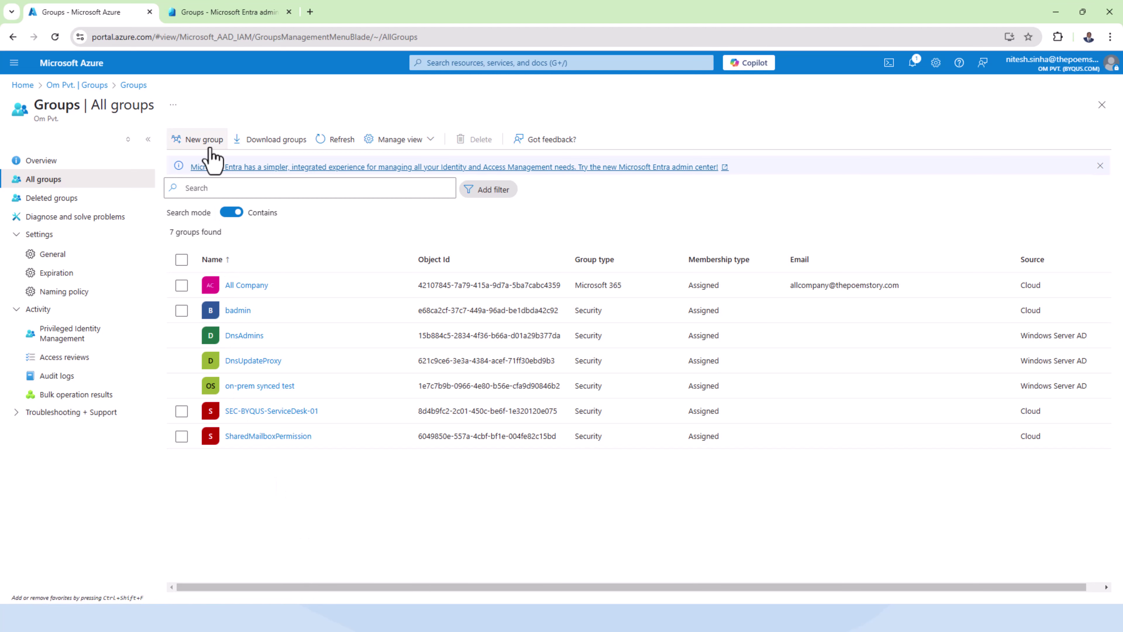
left_click(209, 149)
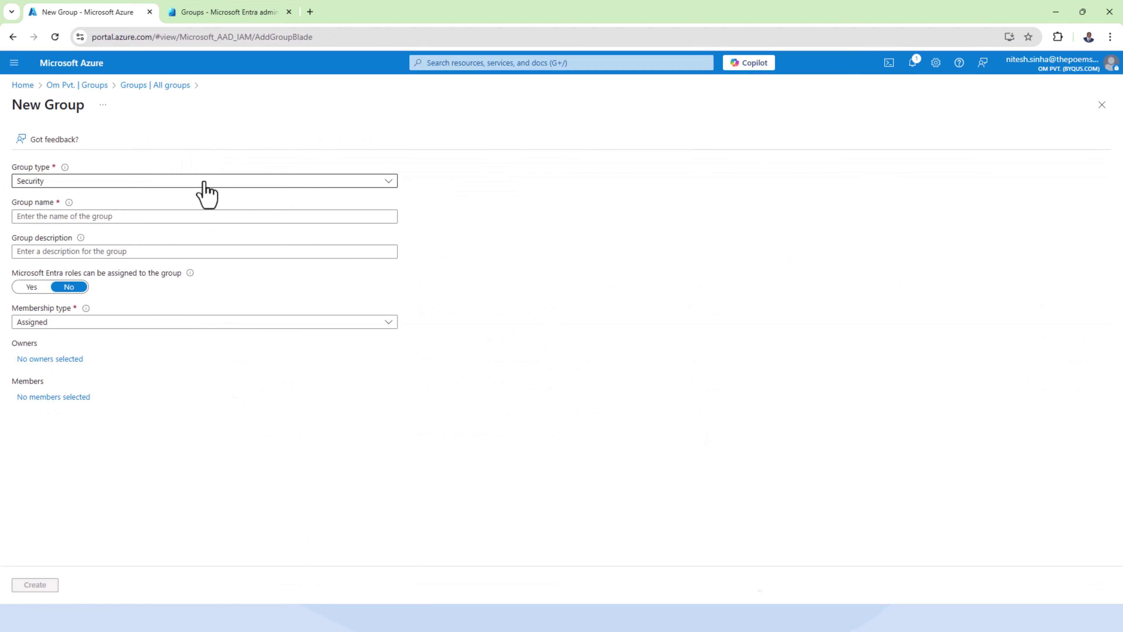
left_click(204, 181)
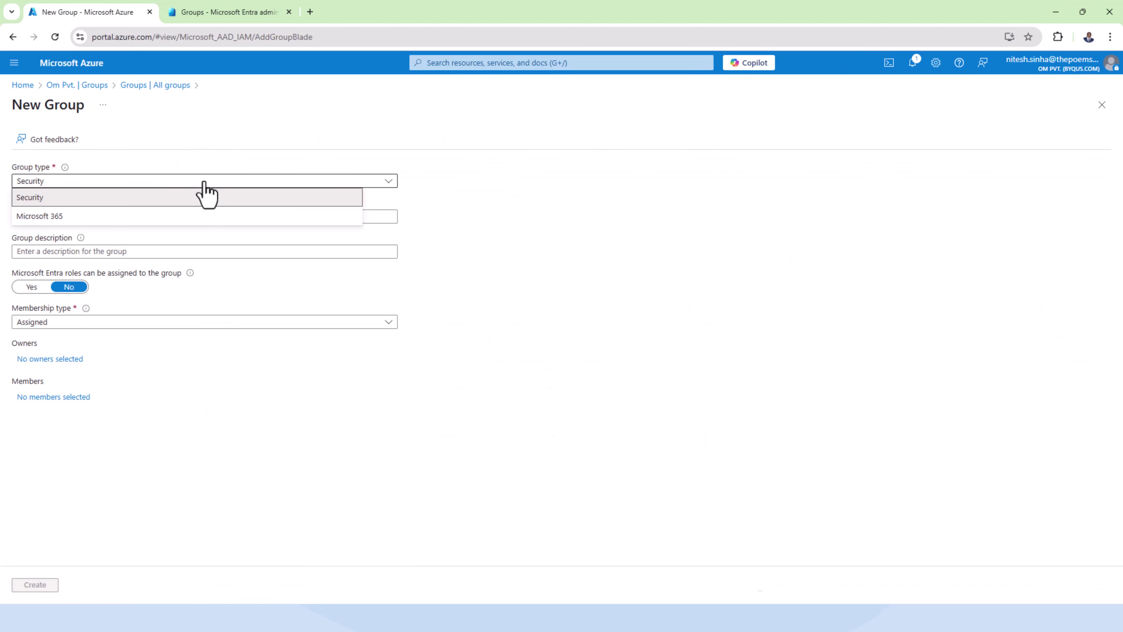
left_click(202, 217)
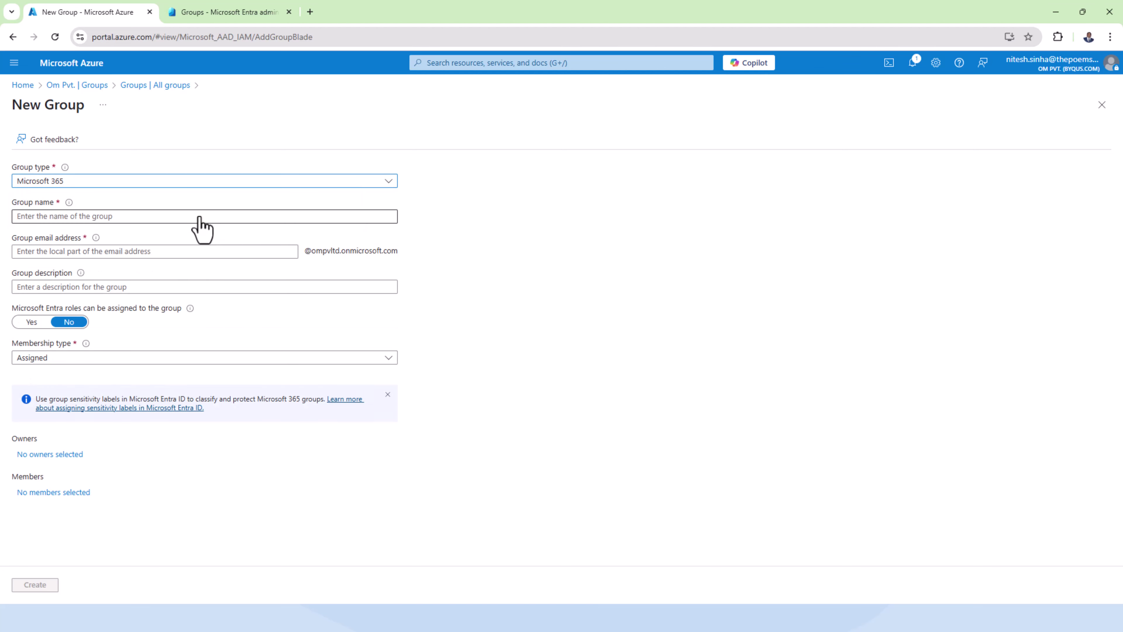
- Name the group M365-servicedesk-01 and review the auto-filled email alias and domain
left_click(199, 217)
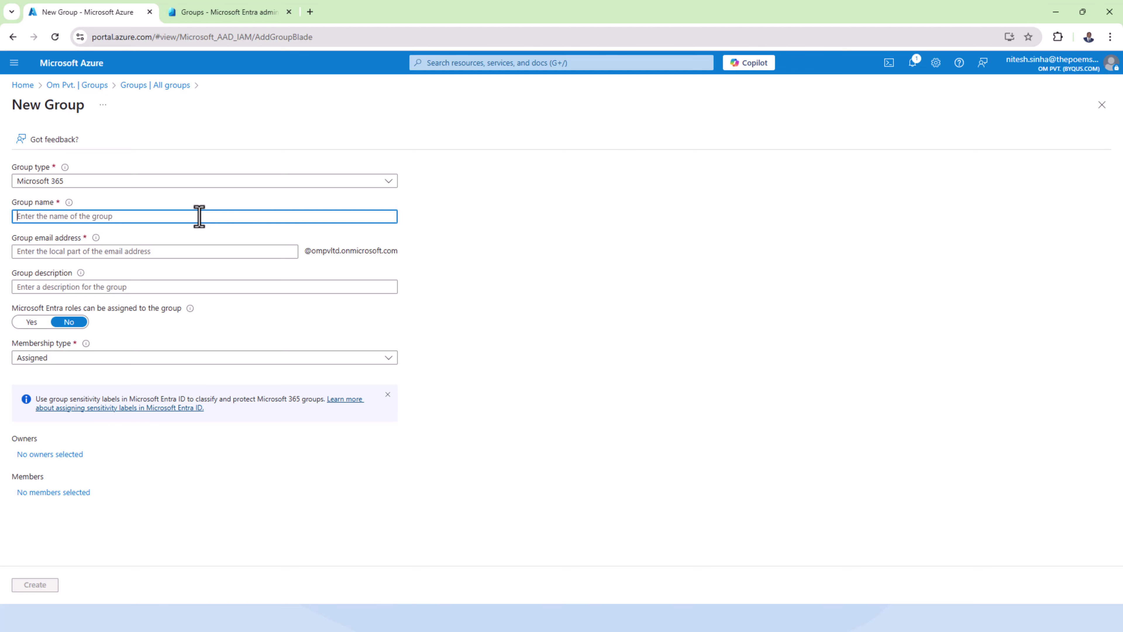
type("S")
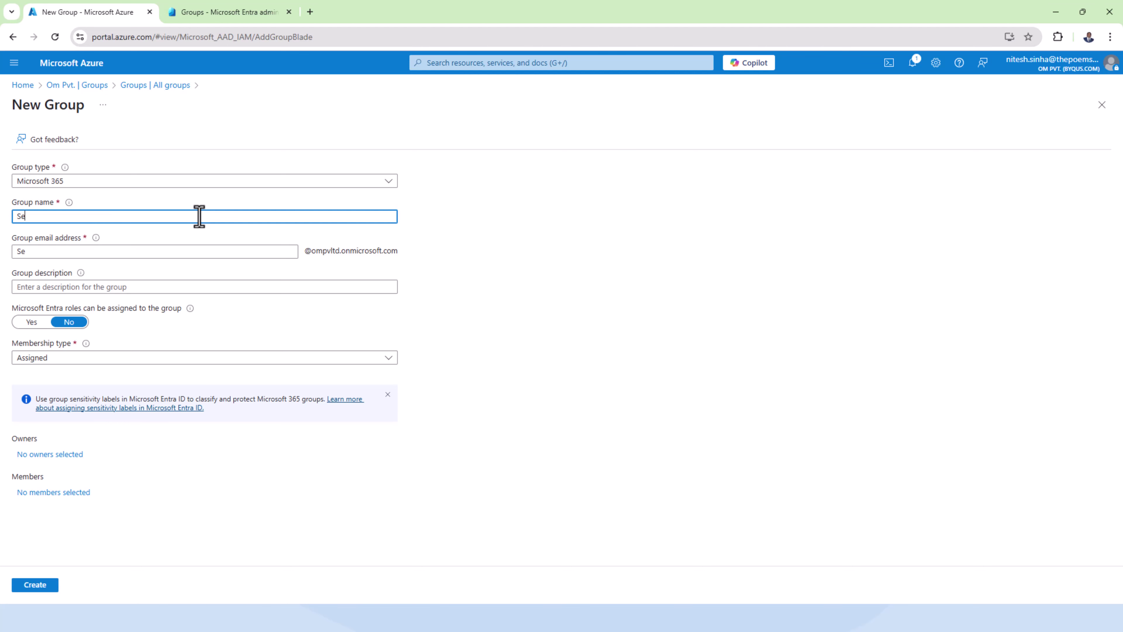
type("e")
key("BackSpace")
key("BackSpace")
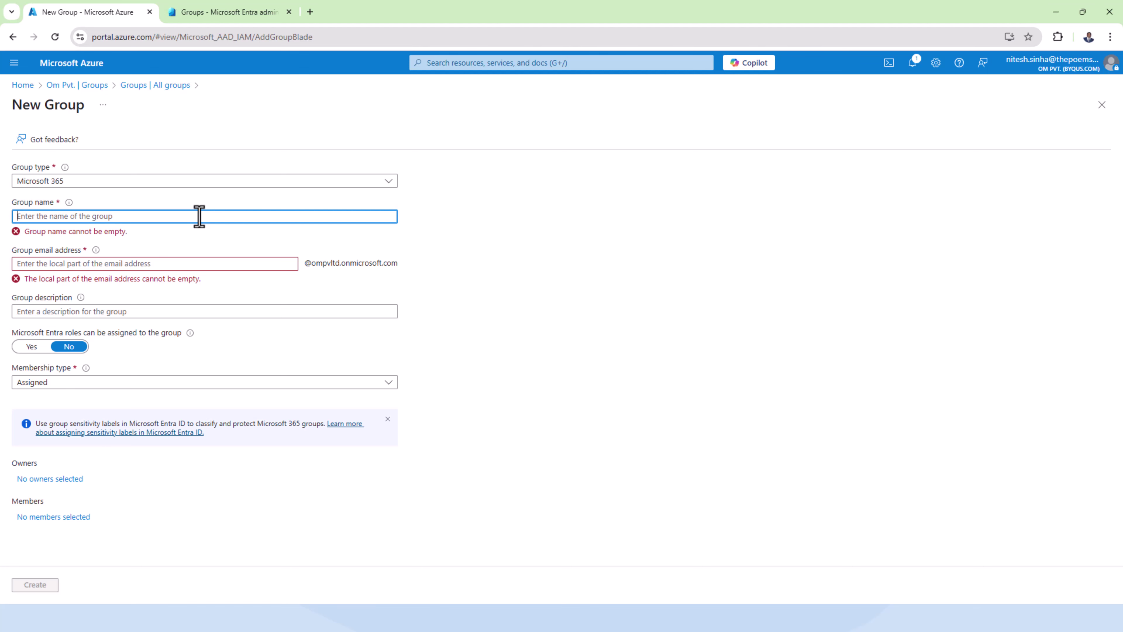
type("M365-")
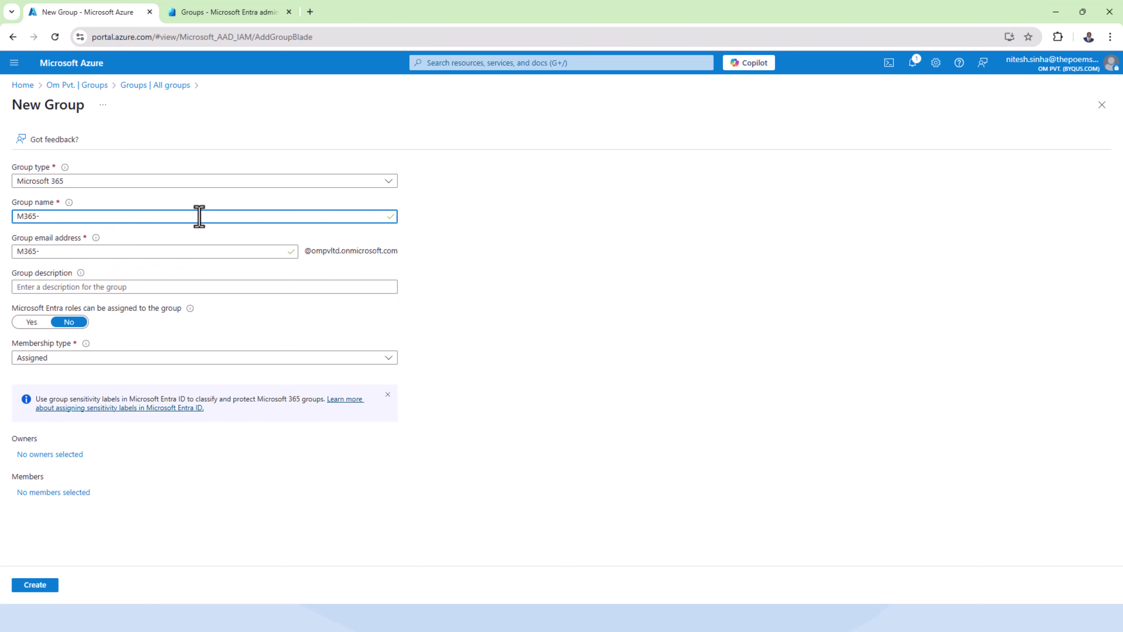
type("servicedesk-01")
left_click(508, 253)
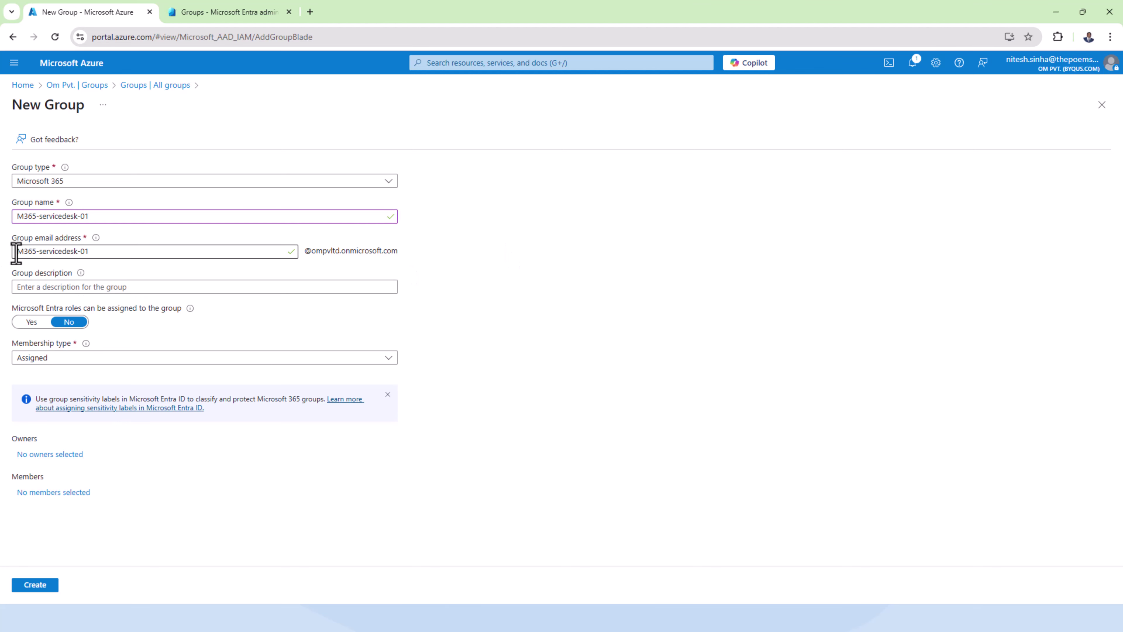
left_click_drag(15, 253, 88, 252)
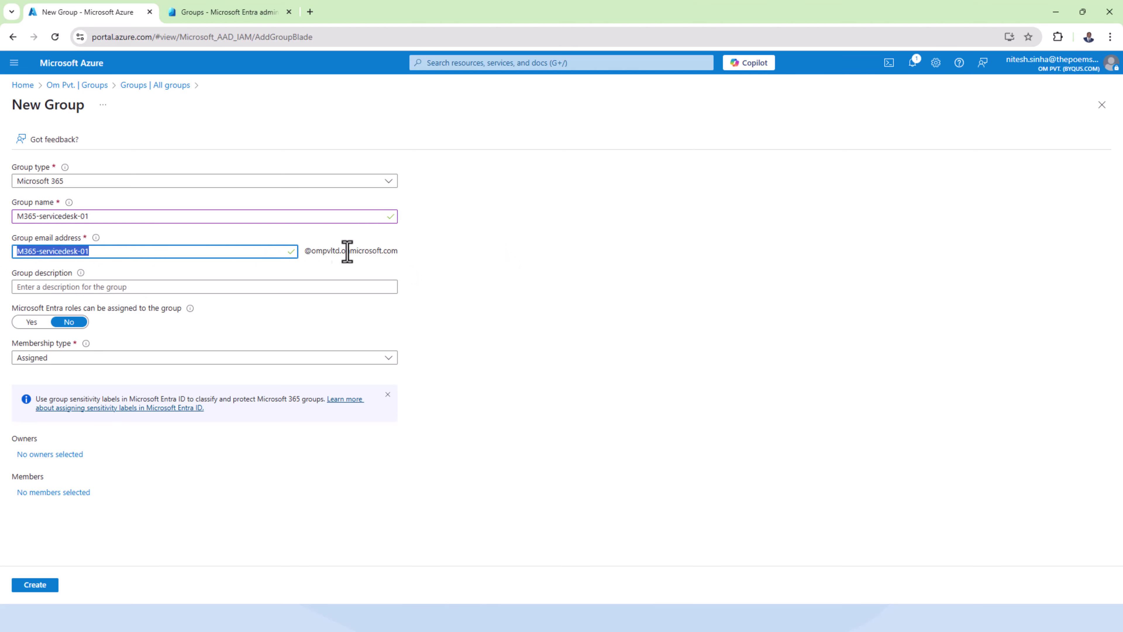
left_click_drag(432, 262, 304, 255)
triple_click(19, 258)
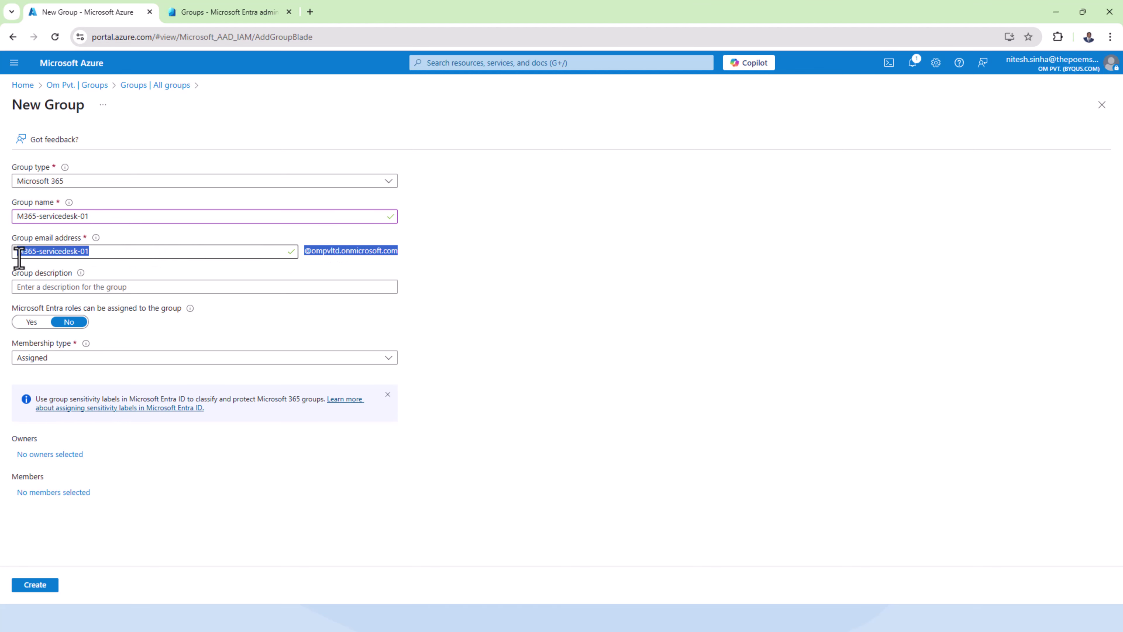
left_click(487, 344)
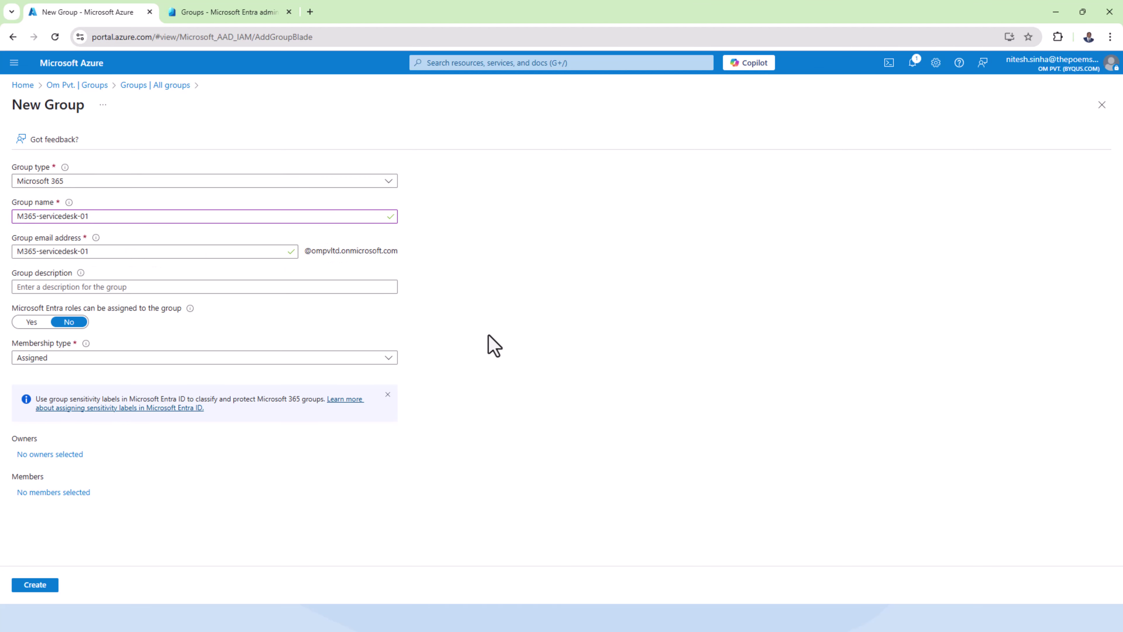
- Add the description 'Microsoft 365 Group for ServiceDesk' and keep Entra roles unassignable
left_click(157, 286)
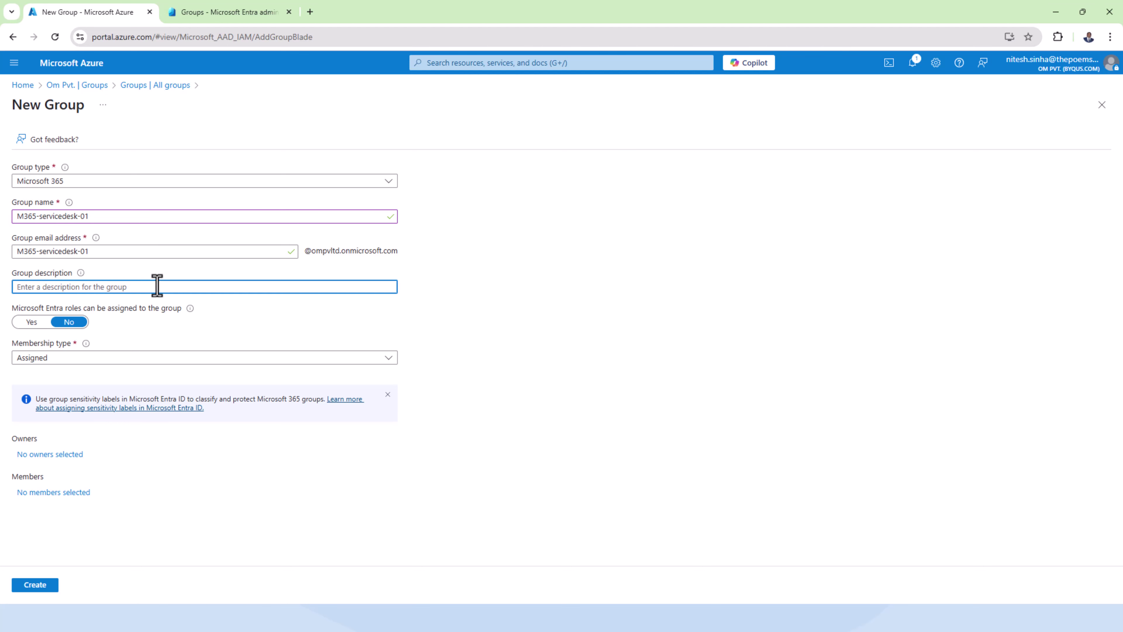
type("M")
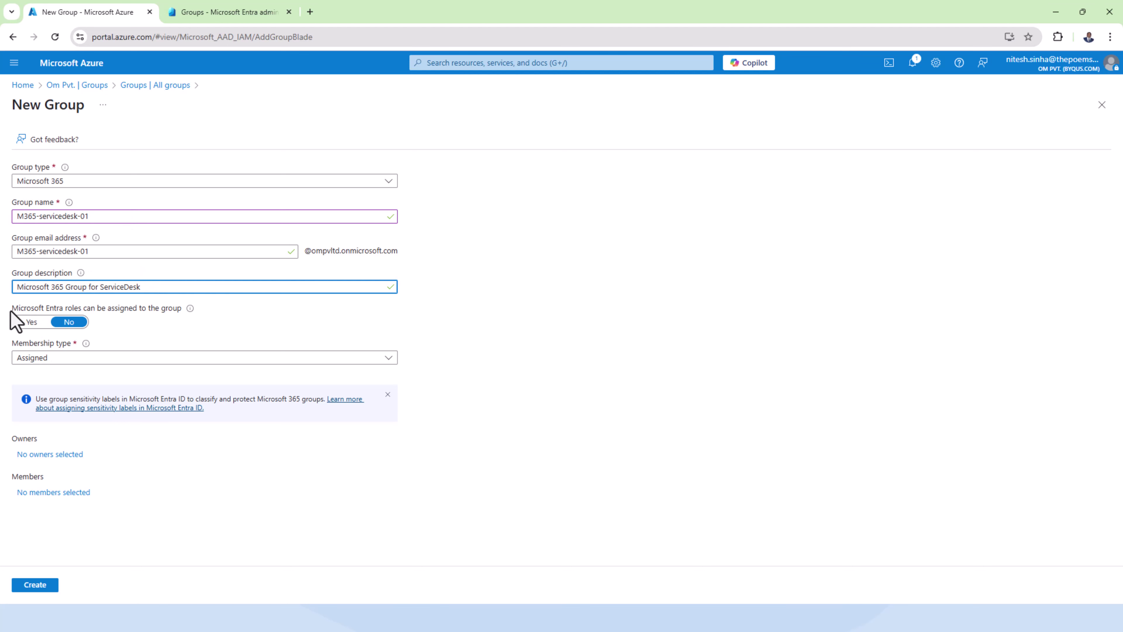
left_click_drag(12, 312, 22, 312)
left_click_drag(91, 312, 176, 309)
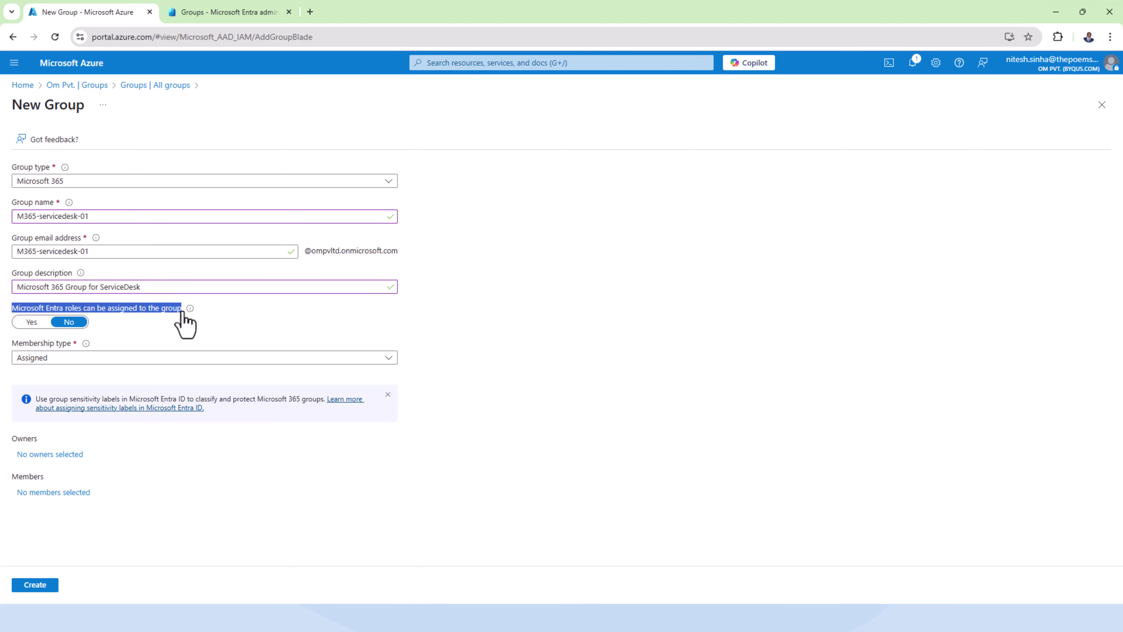
left_click(73, 325)
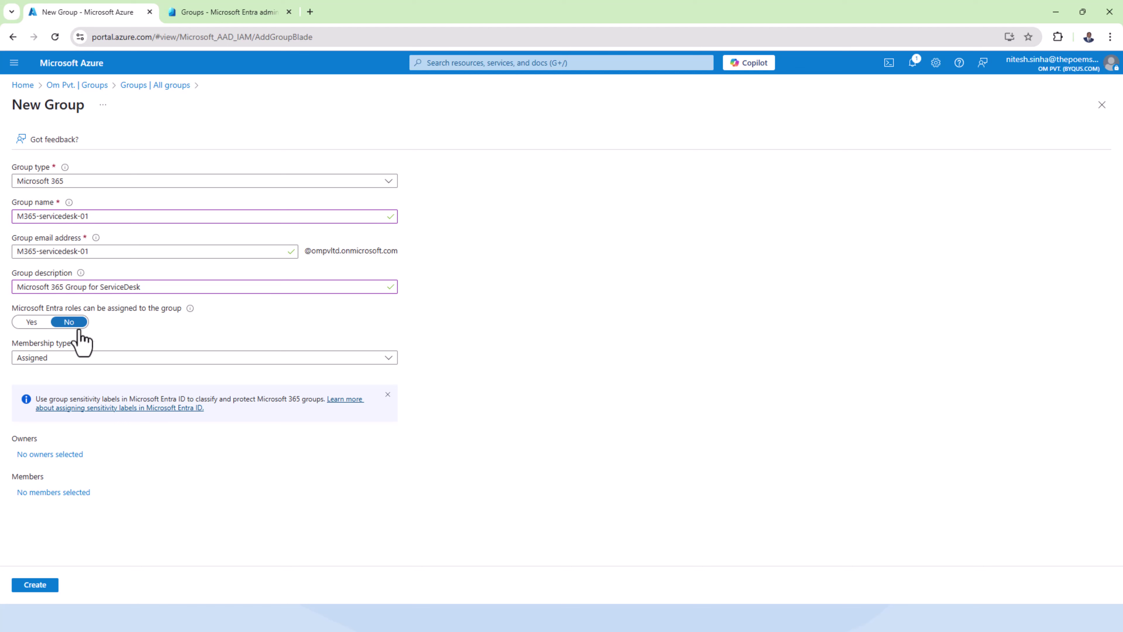
- Compare Dynamic User with Assigned membership, leaving the membership type on Assigned
left_click(150, 358)
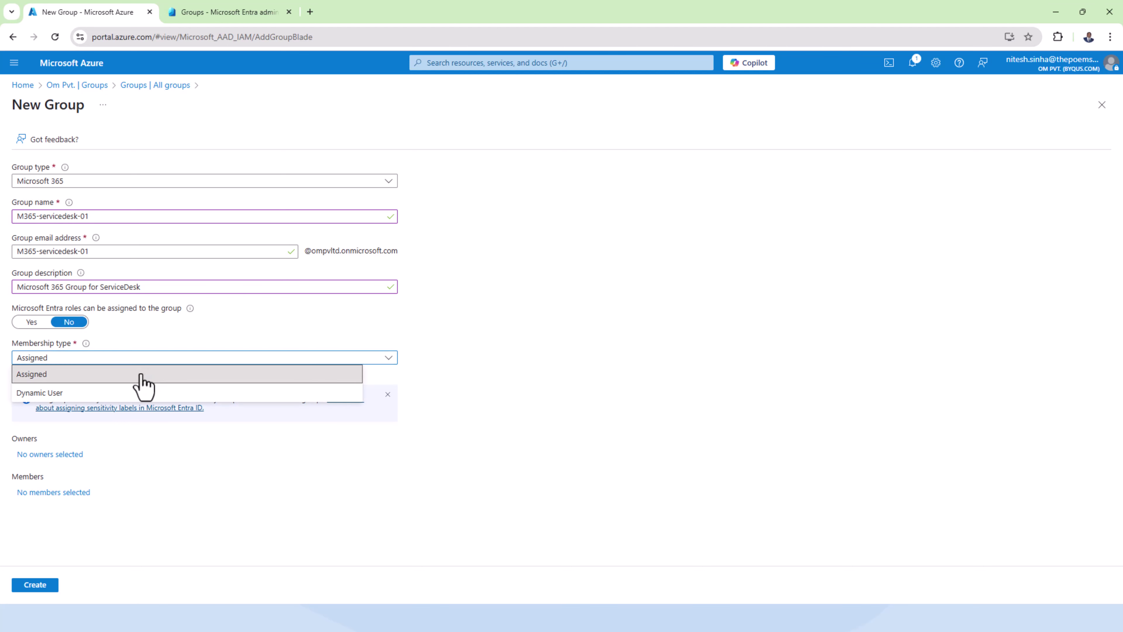
left_click(139, 368)
left_click(139, 361)
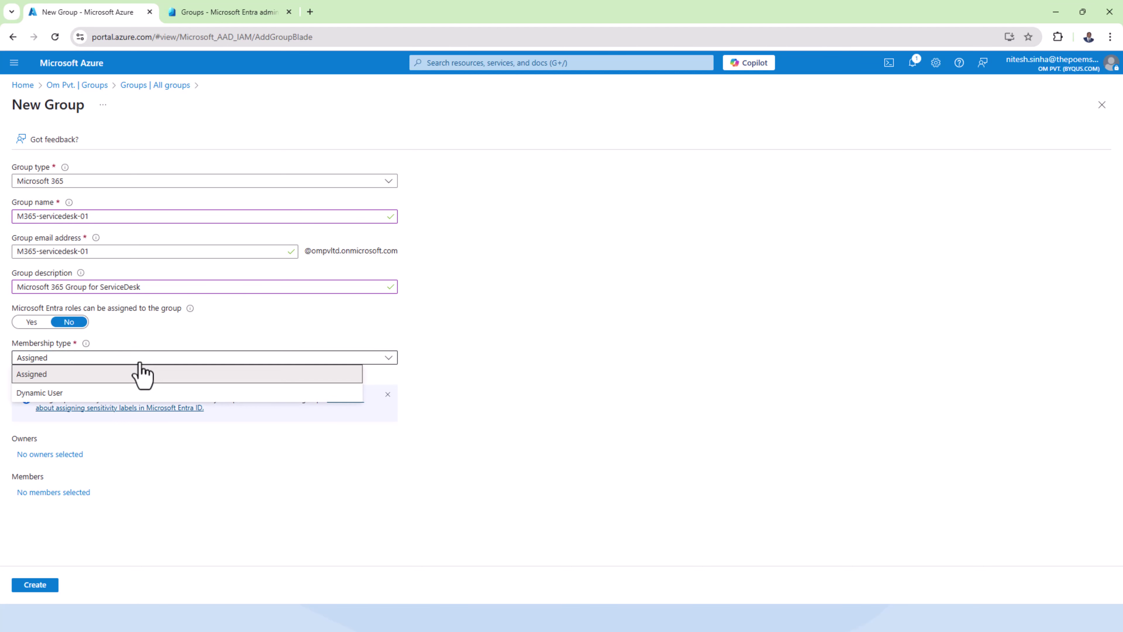
left_click(124, 393)
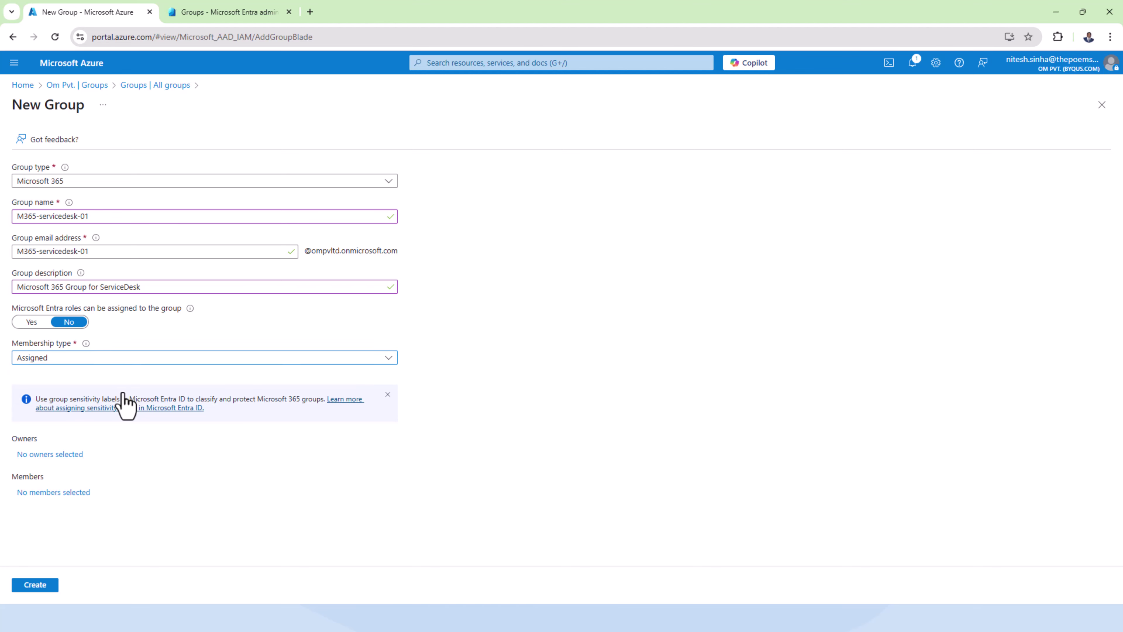
left_click(330, 363)
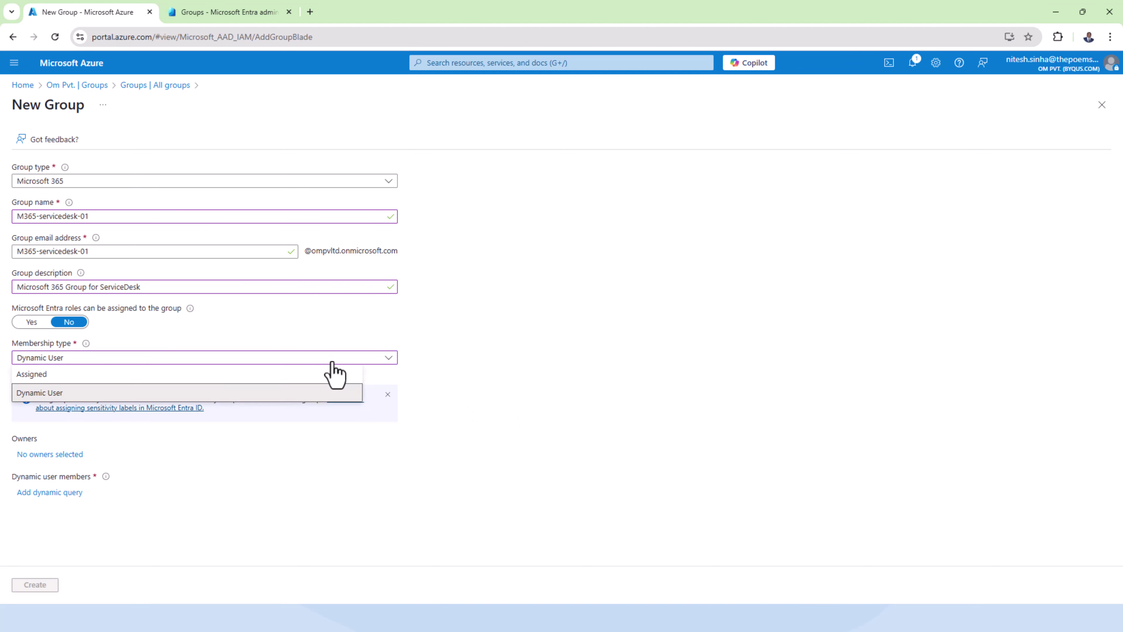
left_click(292, 375)
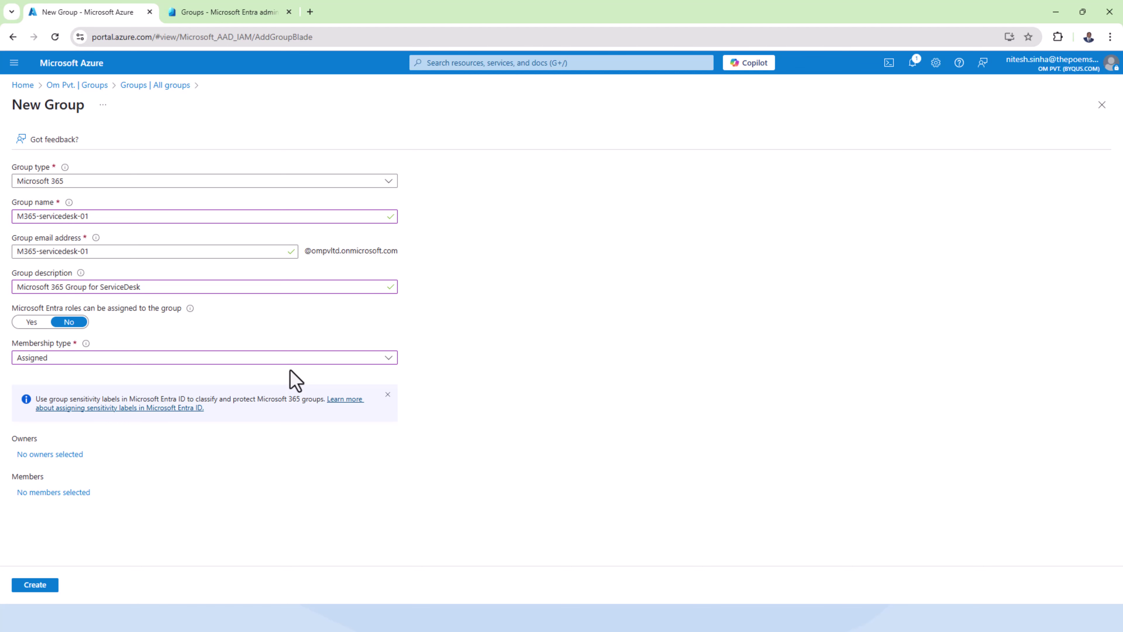
left_click(292, 359)
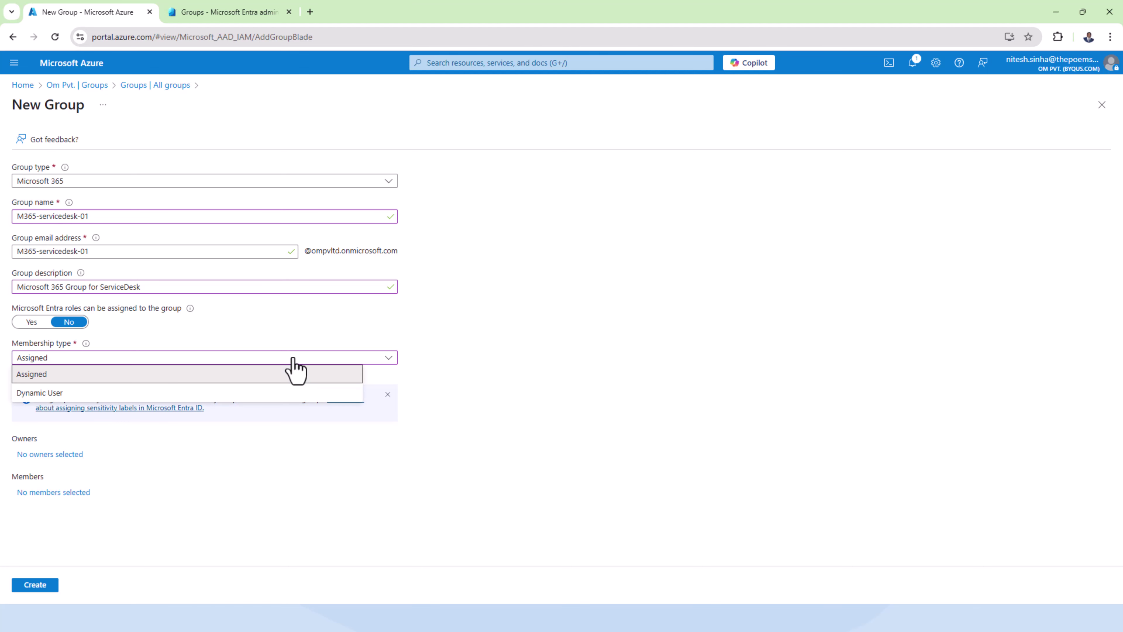
left_click(200, 393)
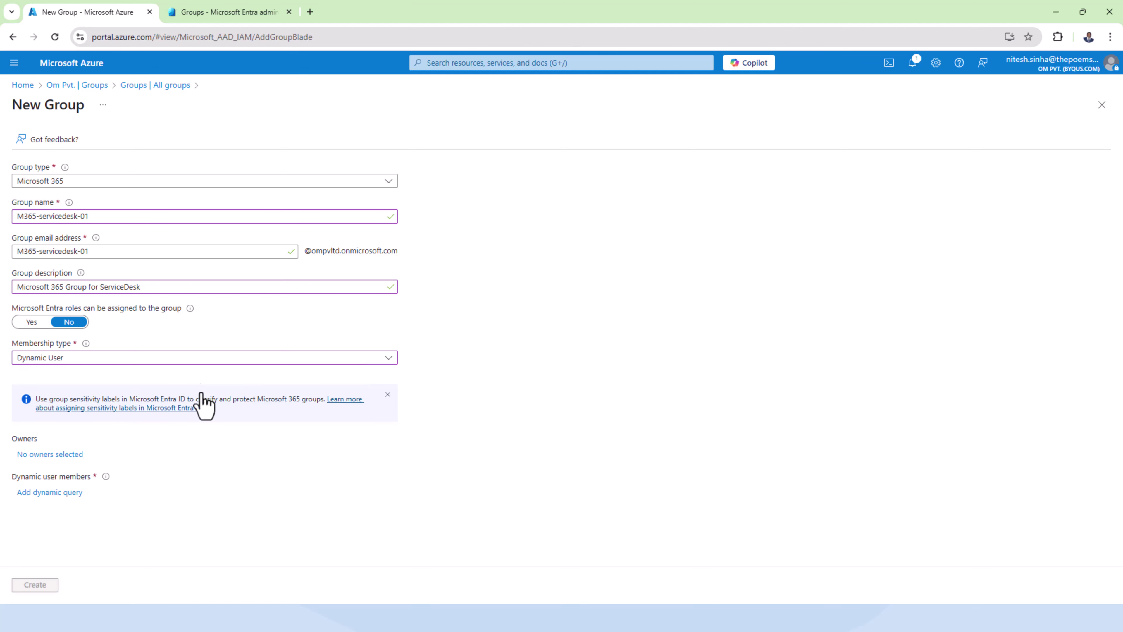
left_click(205, 360)
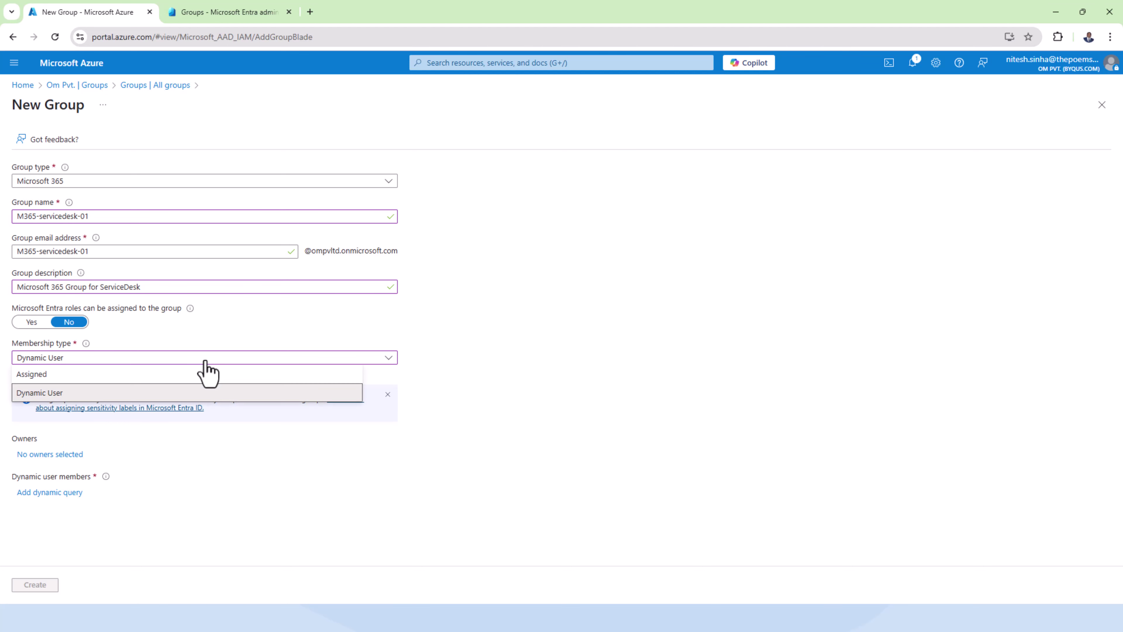
left_click(173, 375)
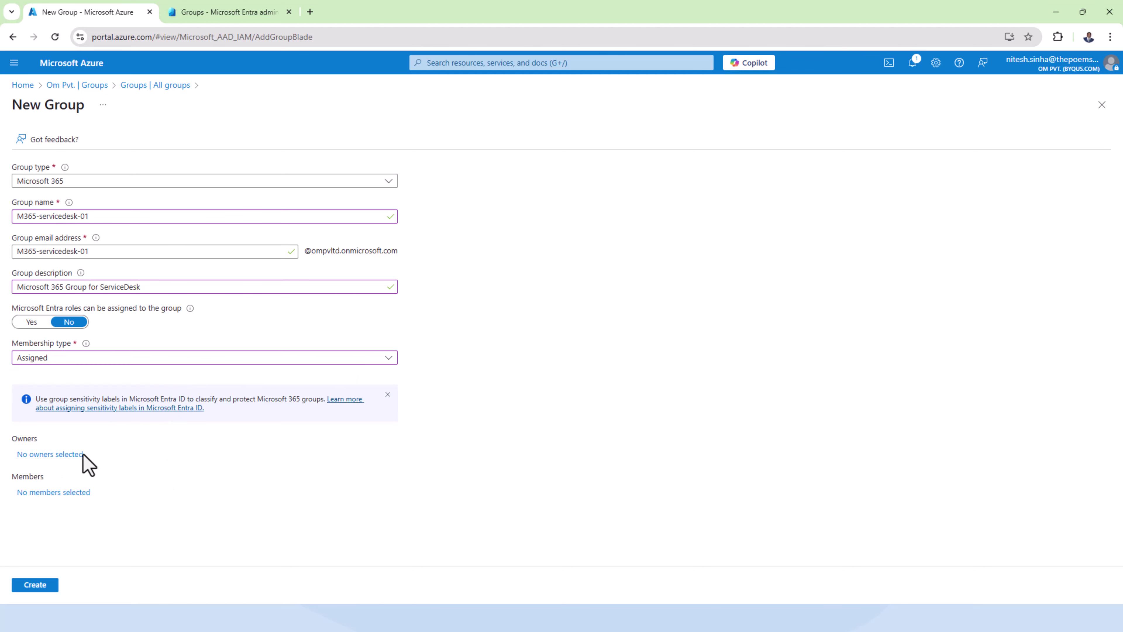
- Choose one user as the Microsoft 365 group's owner
left_click(50, 454)
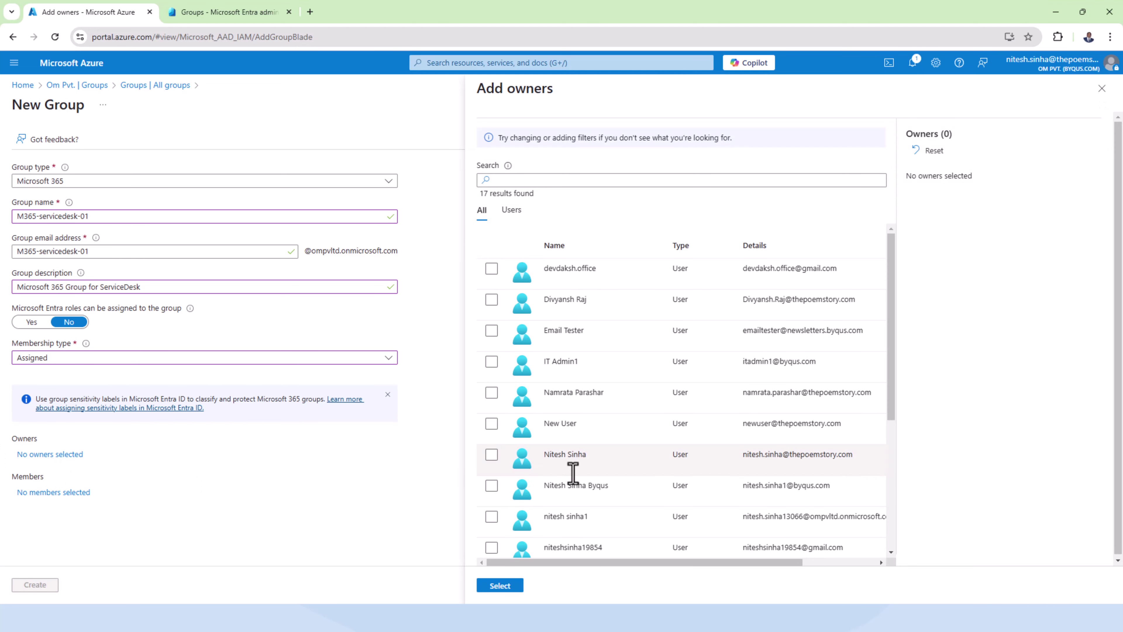
left_click(491, 454)
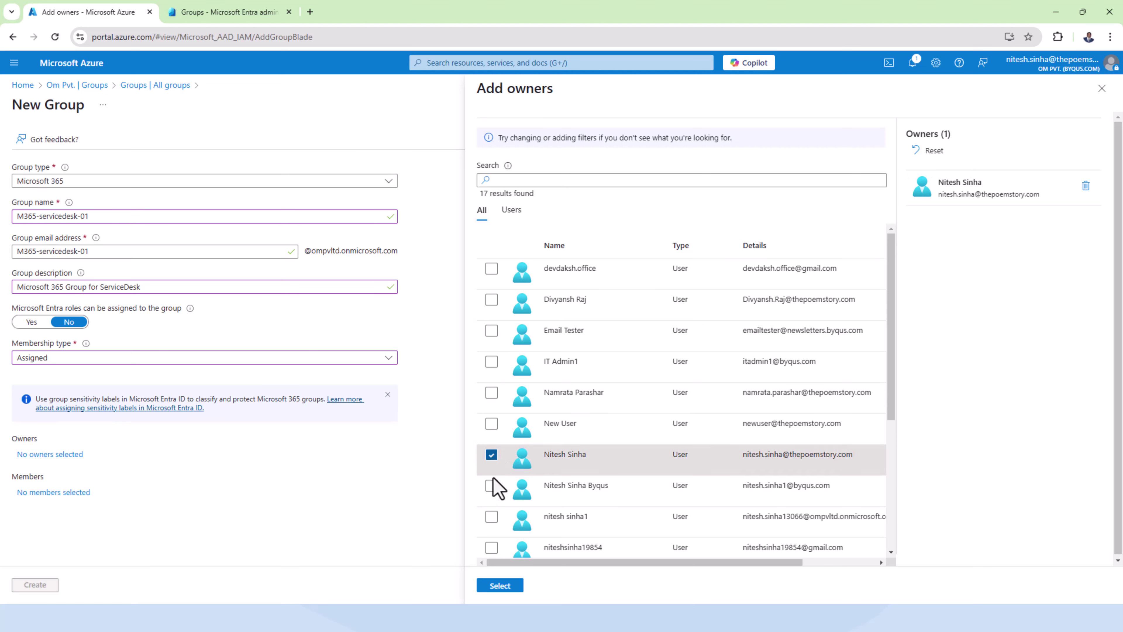
left_click(501, 585)
- Add four users as members of M365-servicedesk-01
left_click(65, 493)
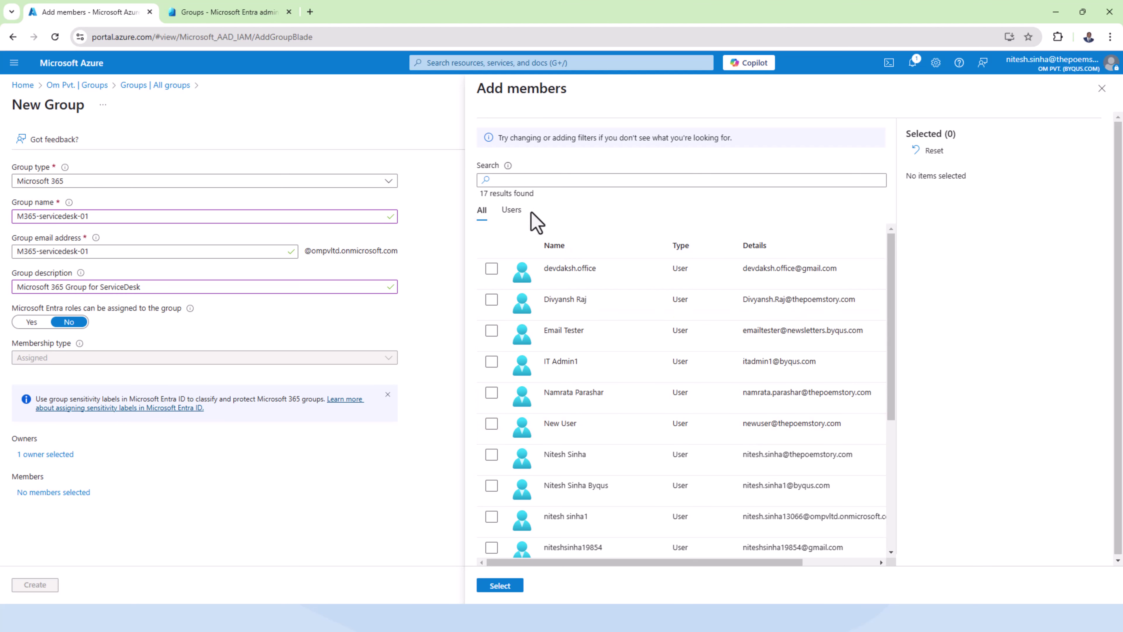
left_click(513, 212)
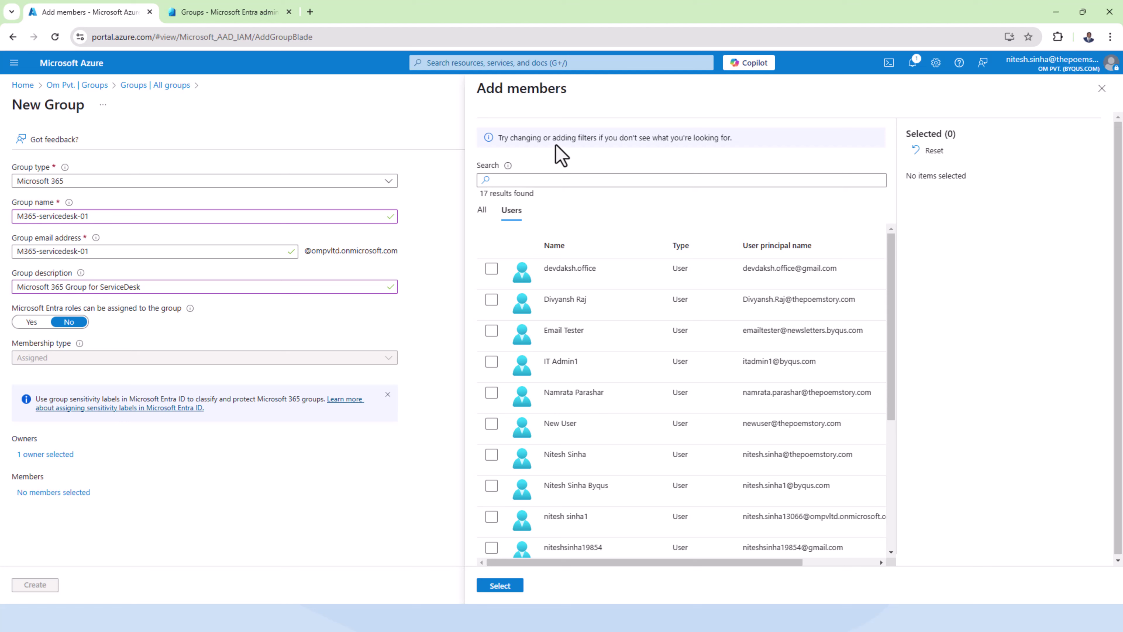
left_click(493, 270)
left_click(491, 305)
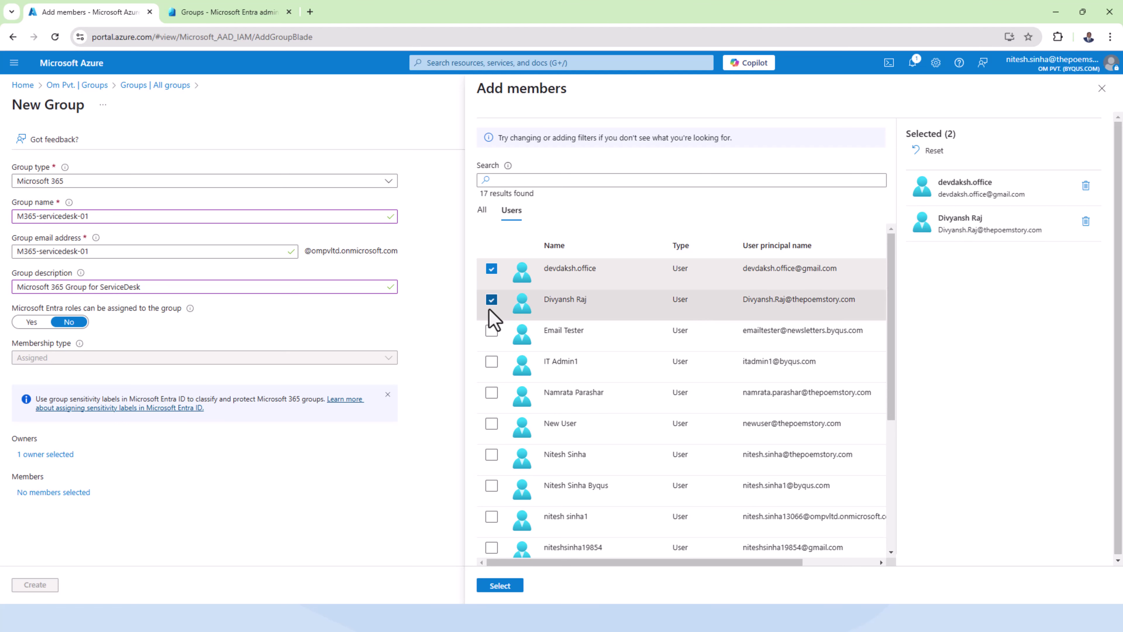
left_click(492, 331)
left_click(491, 361)
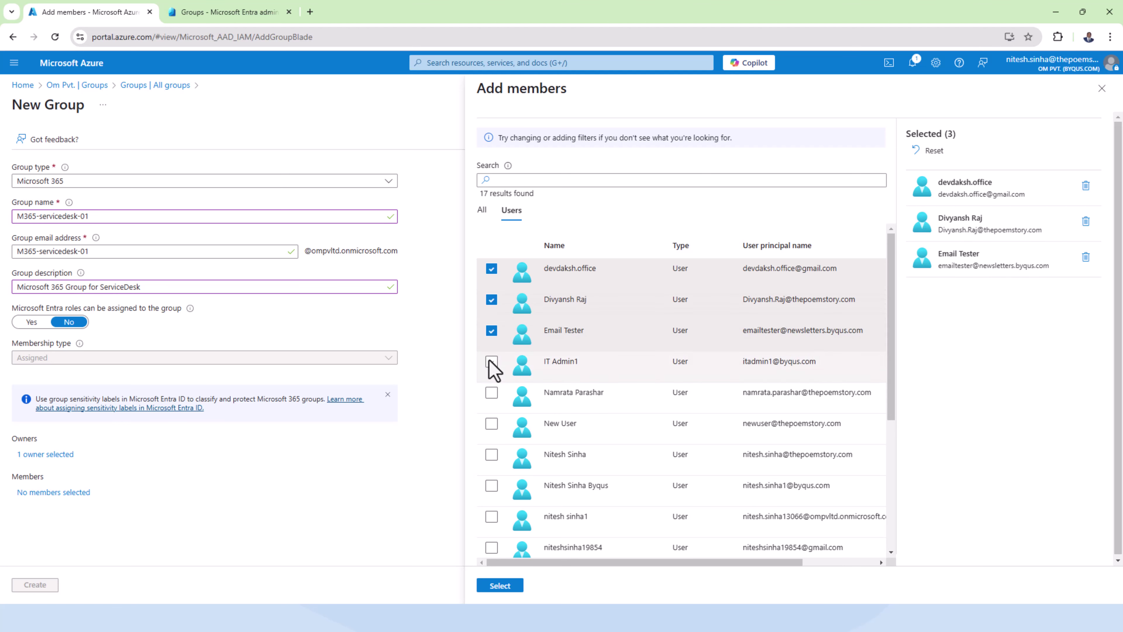
left_click(502, 587)
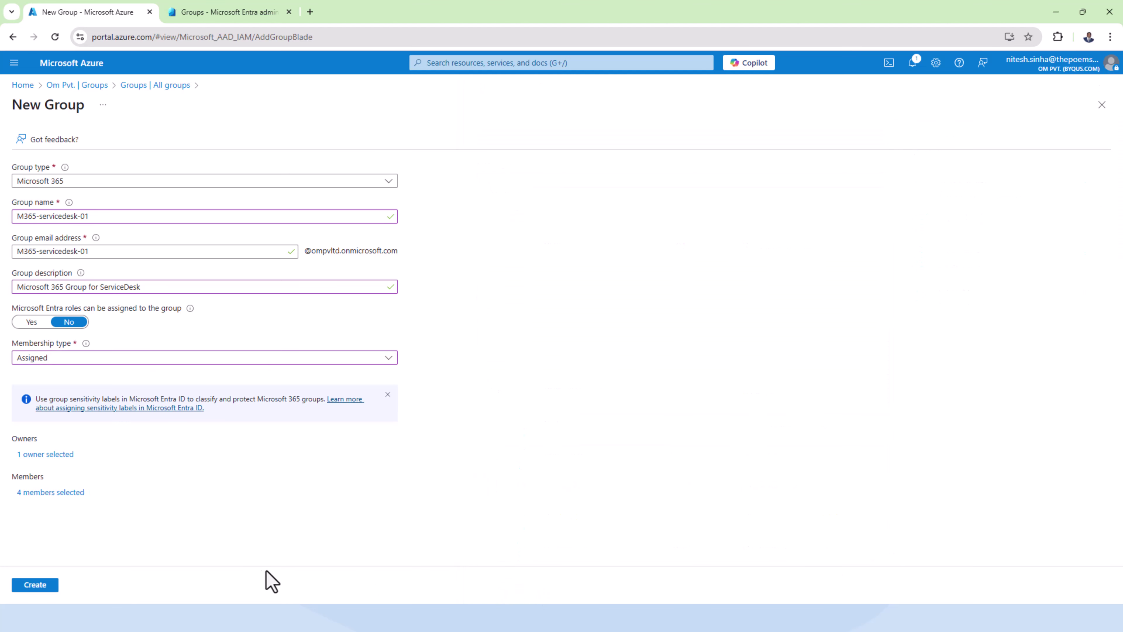
- Create M365-servicedesk-01, refresh All groups, and highlight its row, email address and Cloud source
left_click(34, 585)
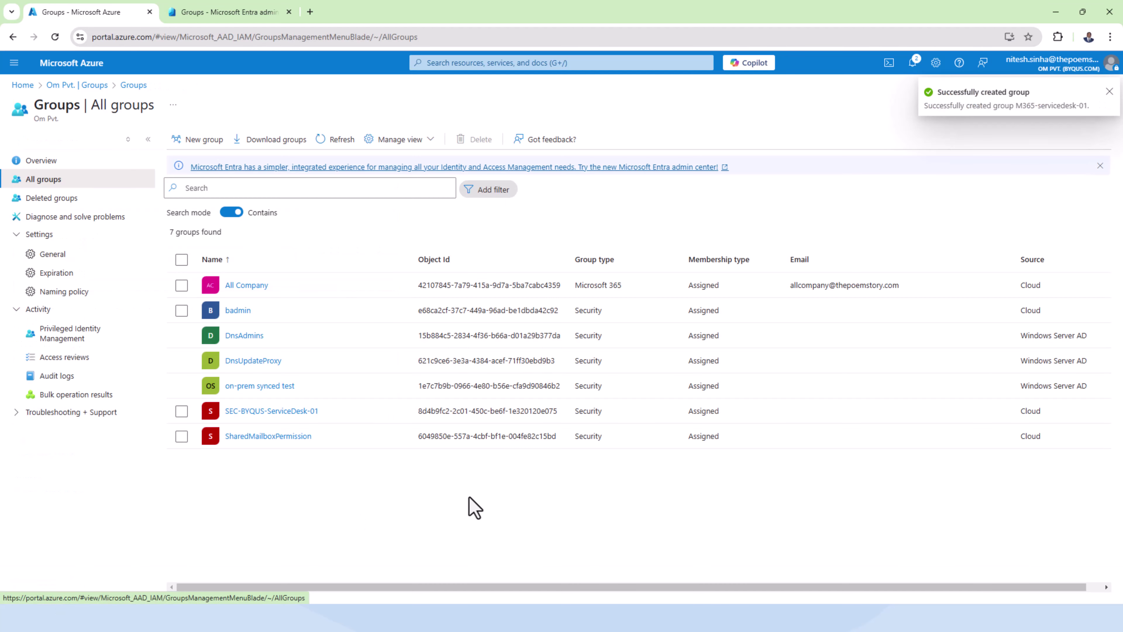
left_click(335, 140)
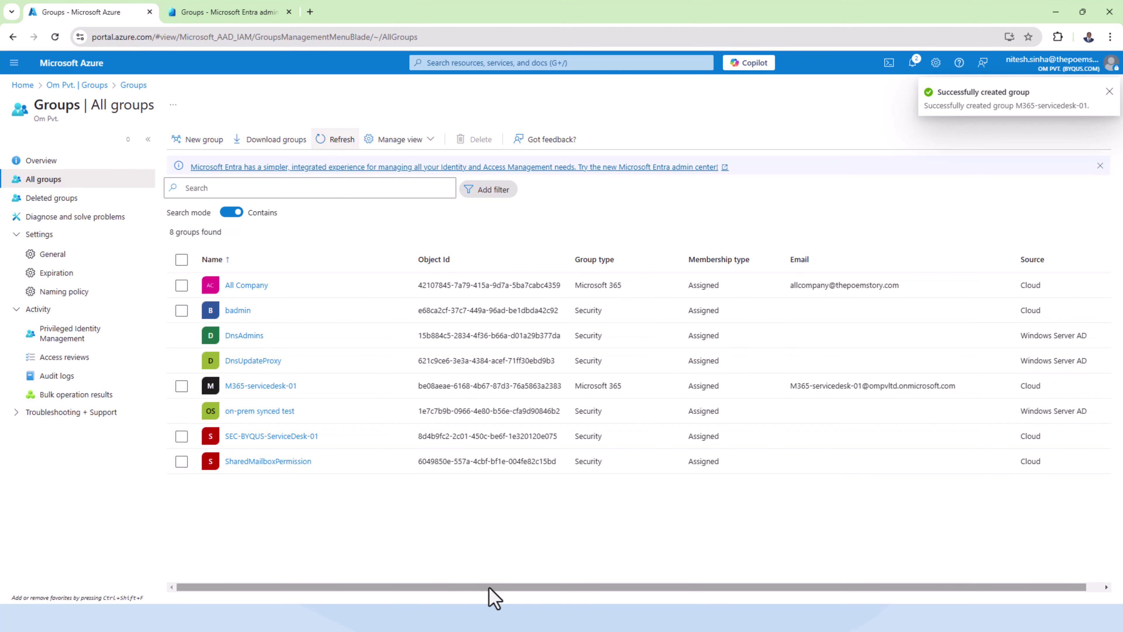
left_click(857, 384)
left_click_drag(1084, 389, 222, 393)
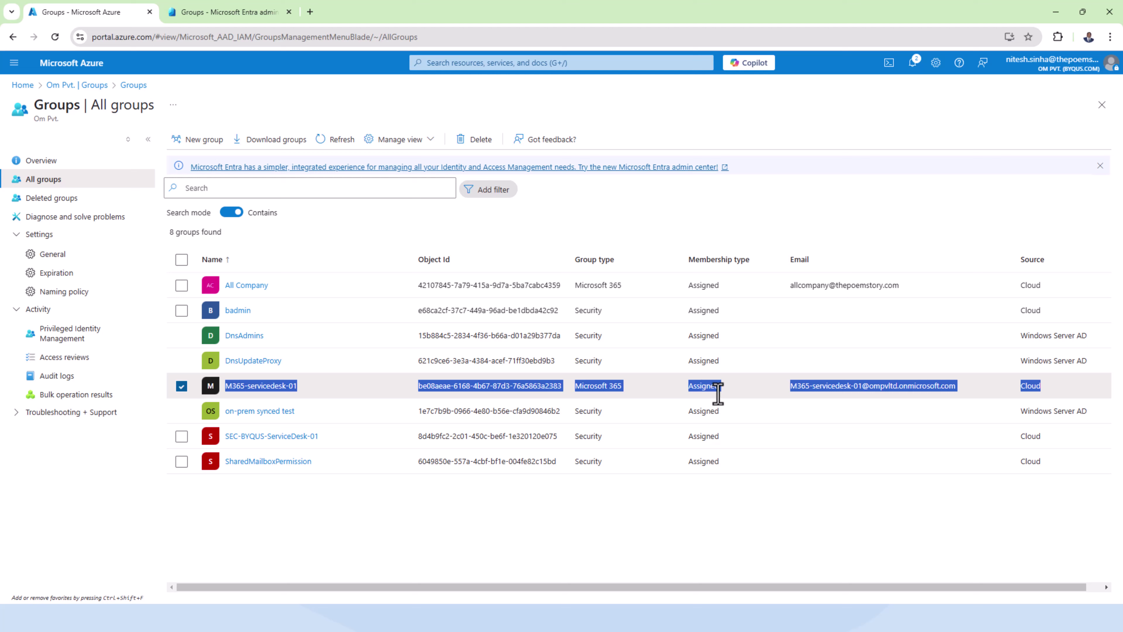
left_click_drag(972, 387, 775, 396)
left_click_drag(1056, 386, 1003, 391)
- Clear the highlights and switch back to the Groups by Purpose whiteboard
left_click(799, 540)
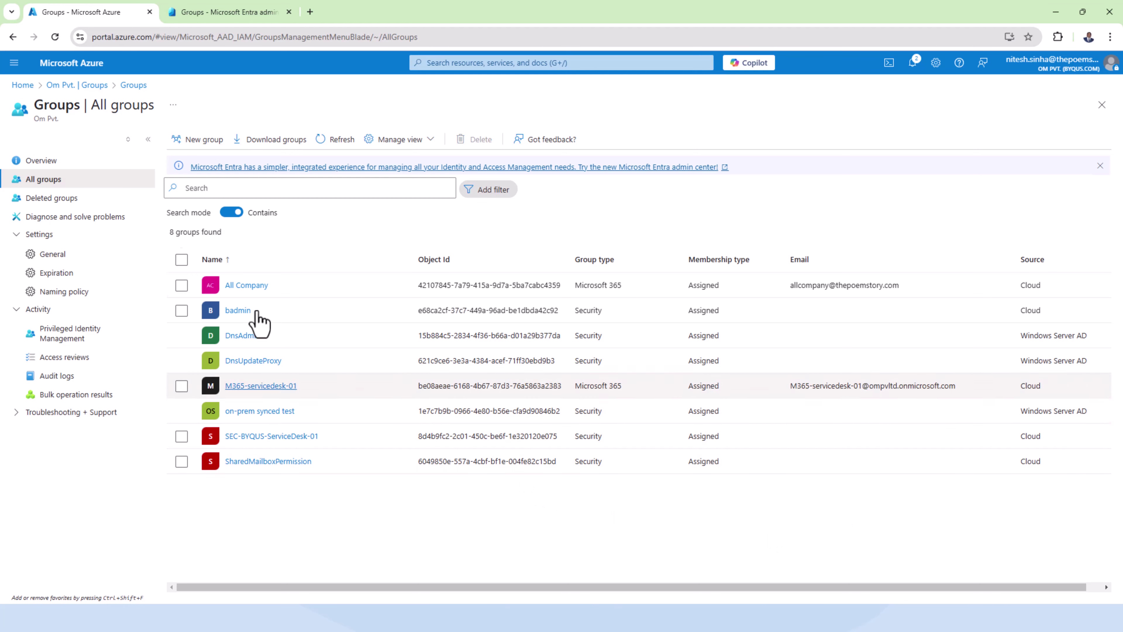
left_click(182, 386)
key("alt+Tab")
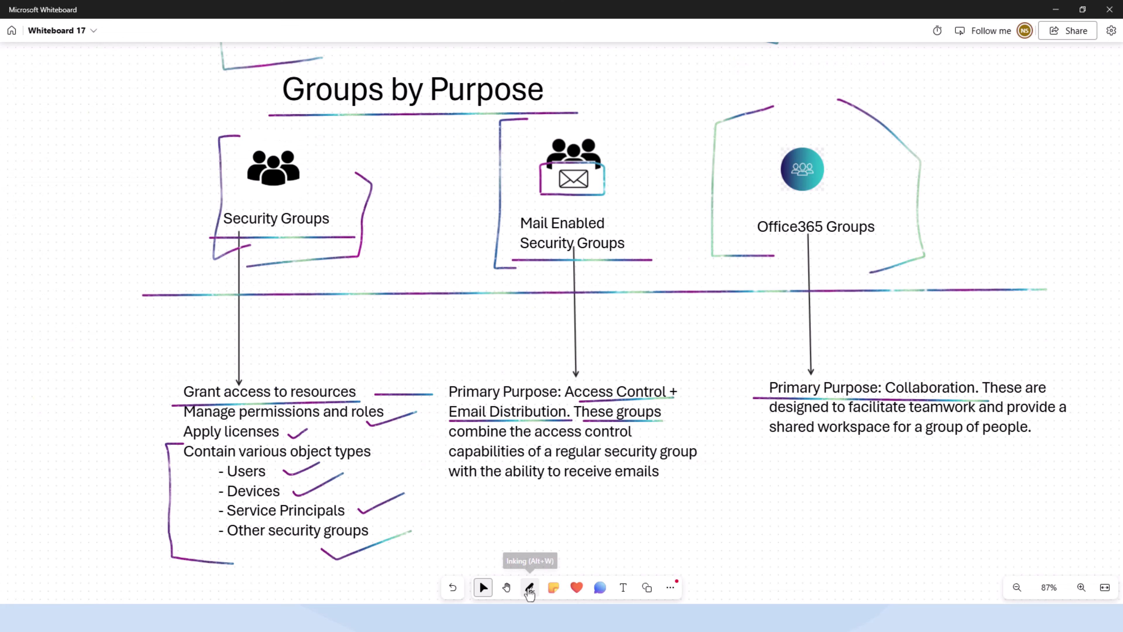
- With the pen, circle Mail Enabled Security Groups and draw brackets beside Security Groups and Office365 Groups
left_click(530, 587)
mouse_move(560, 123)
left_mouse_down()
mouse_move(531, 129)
mouse_move(471, 221)
mouse_move(604, 282)
mouse_move(639, 171)
mouse_move(558, 122)
left_mouse_up()
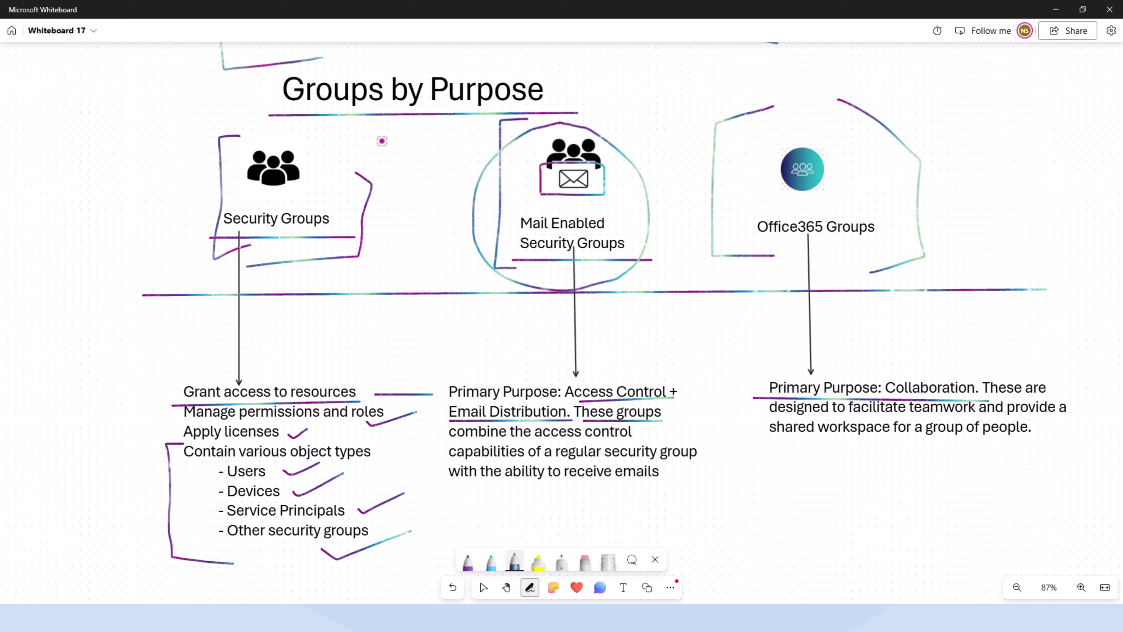
left_click_drag(381, 141, 405, 249)
mouse_move(902, 96)
left_mouse_down()
mouse_move(928, 99)
mouse_move(945, 287)
left_mouse_up()
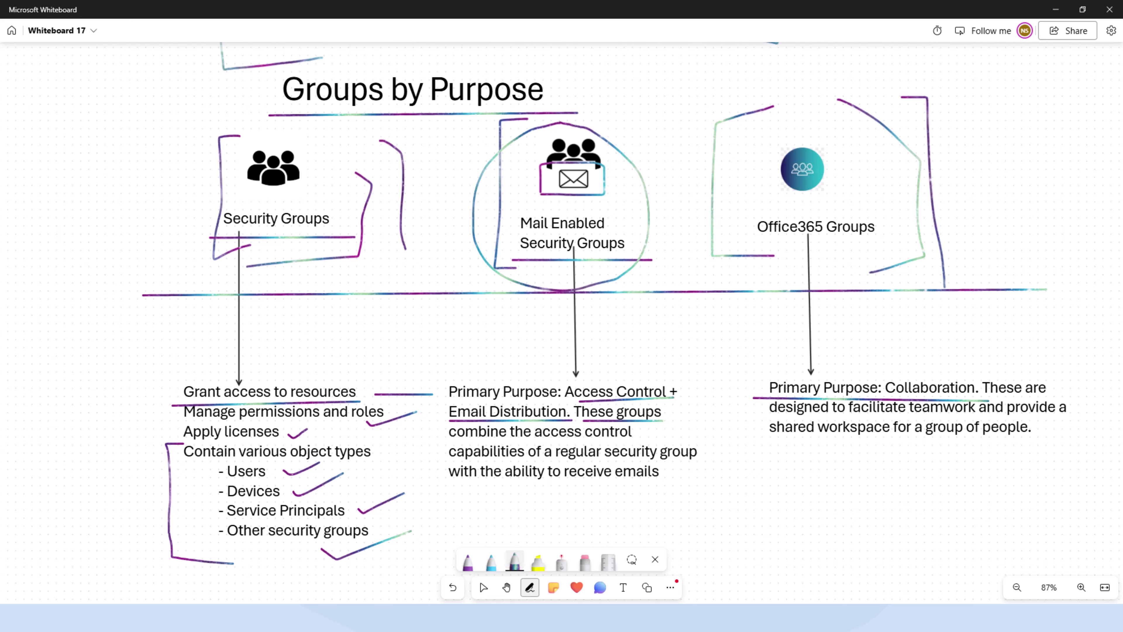
- Maximize the browser, show the Entra admin center Groups page, and open a new blank tab
key("alt+Tab")
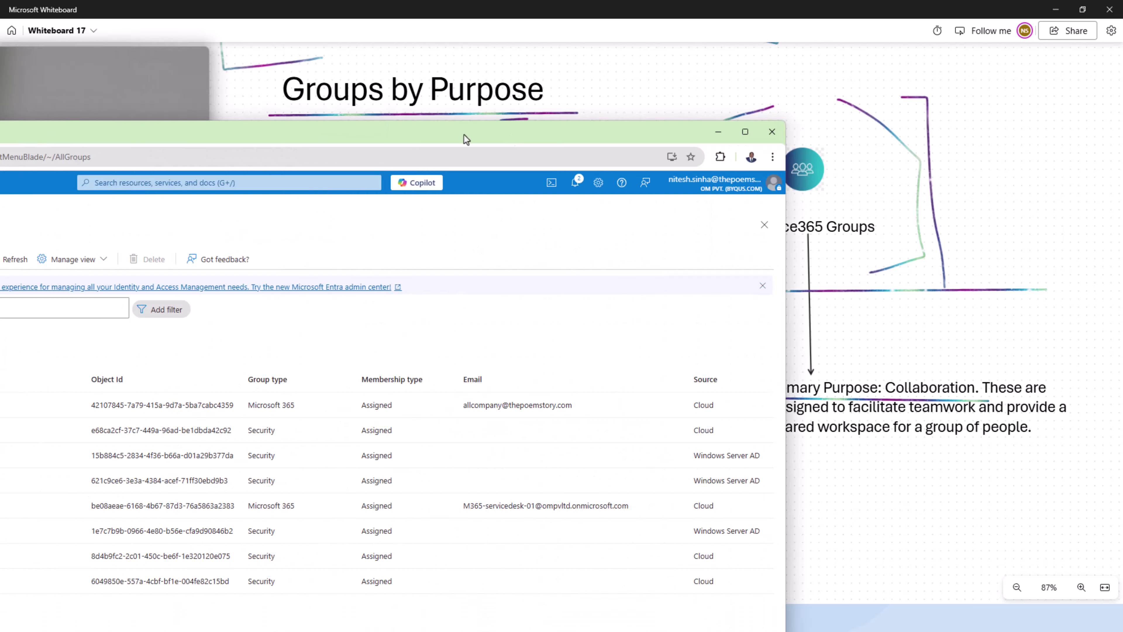
left_click_drag(463, 138, 559, 138)
double_click(559, 138)
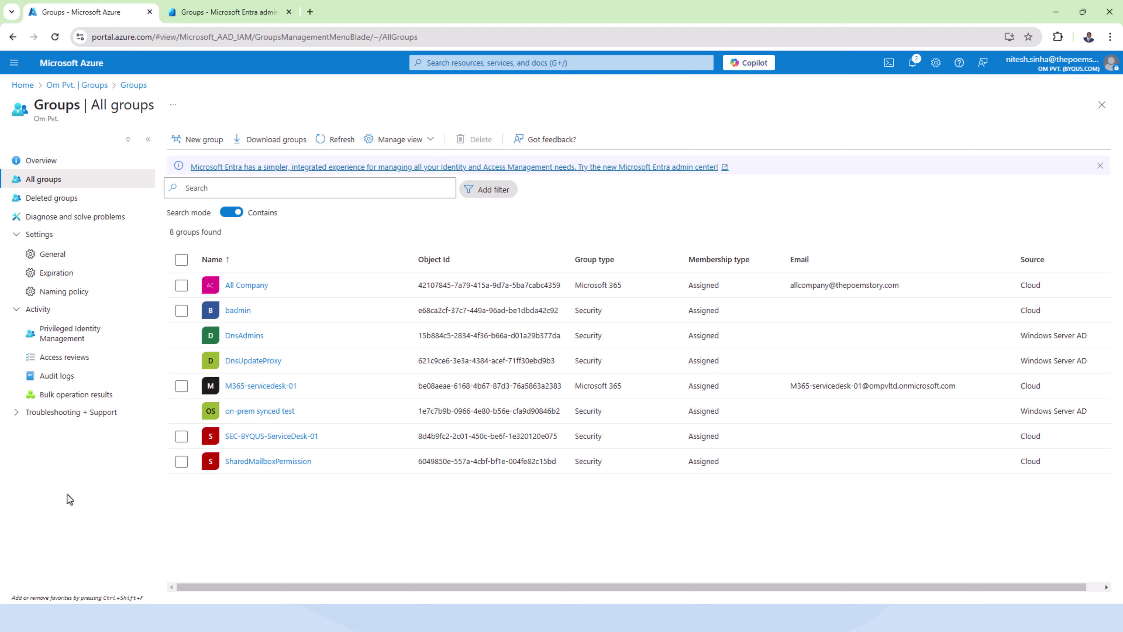
left_click(218, 11)
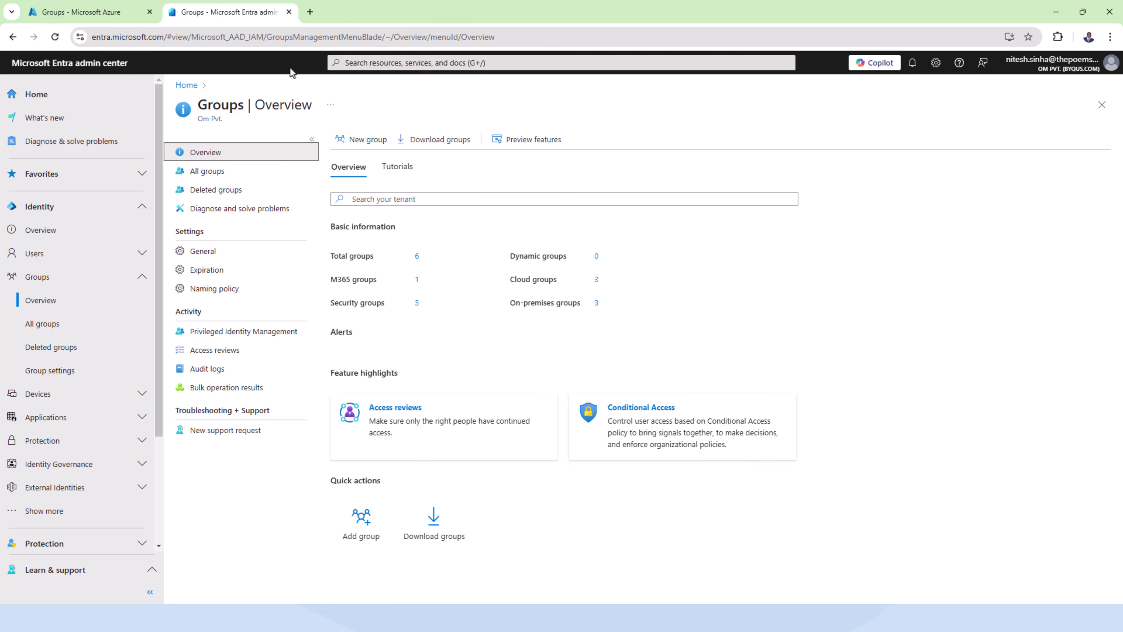
left_click(311, 12)
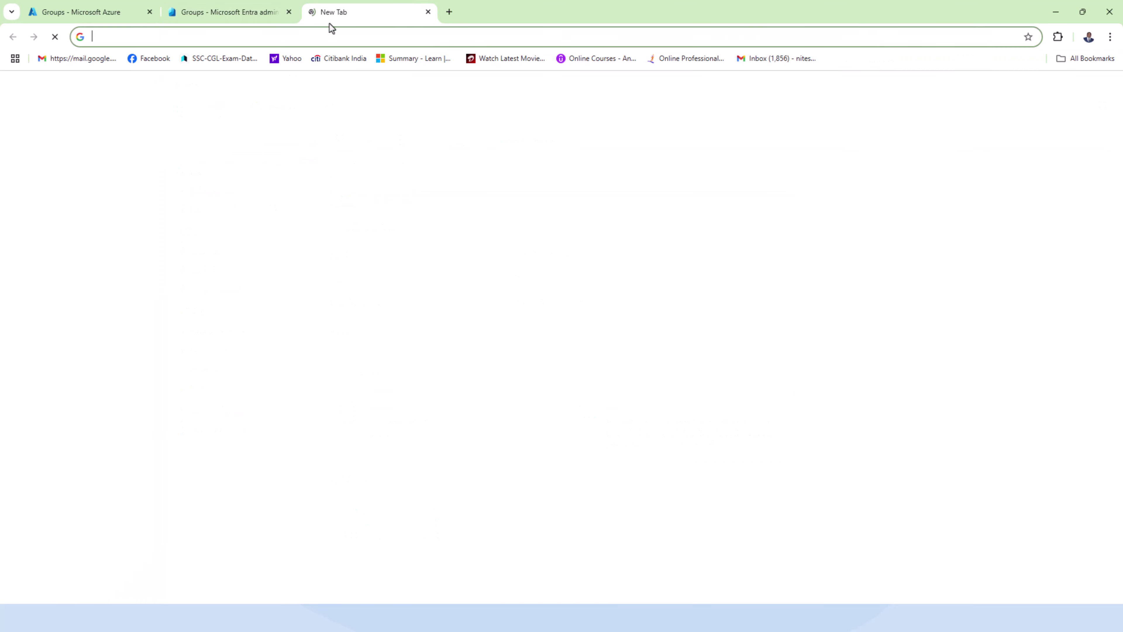
- Load the Microsoft 365 admin center by going to admin.microsoft.com in the new tab
left_click(334, 43)
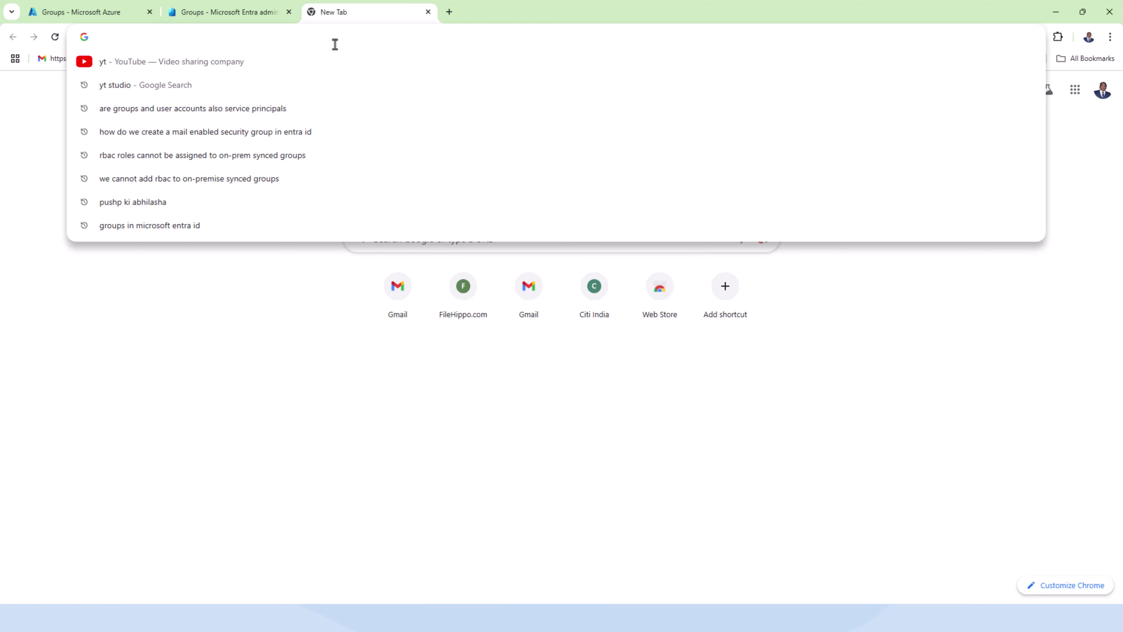
type("am")
key("BackSpace")
key("BackSpace")
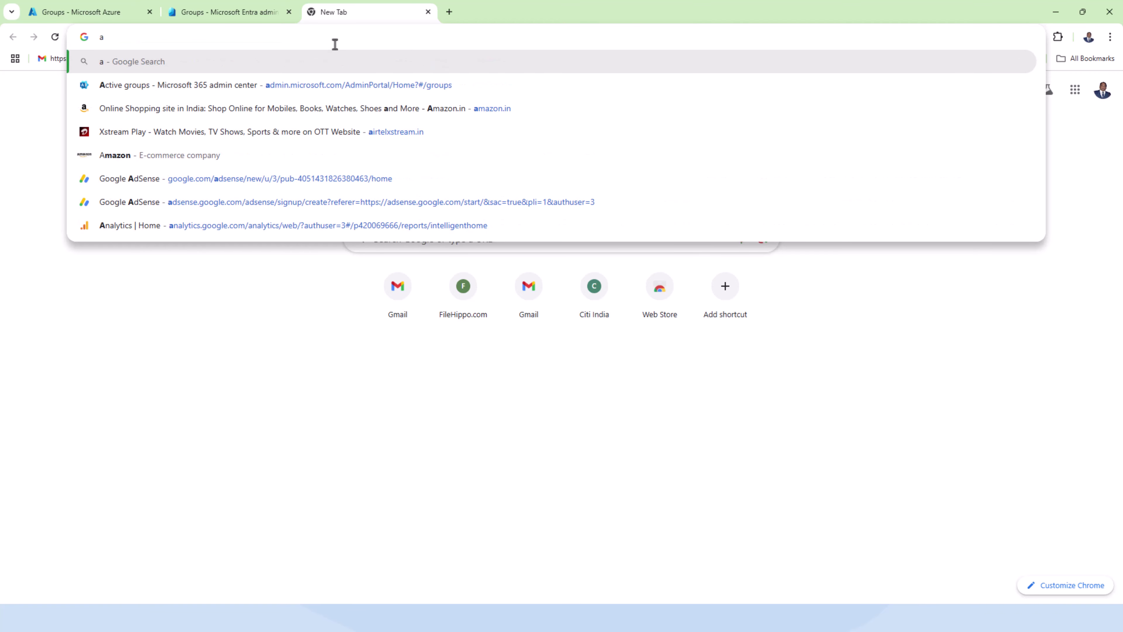
type("dmin.")
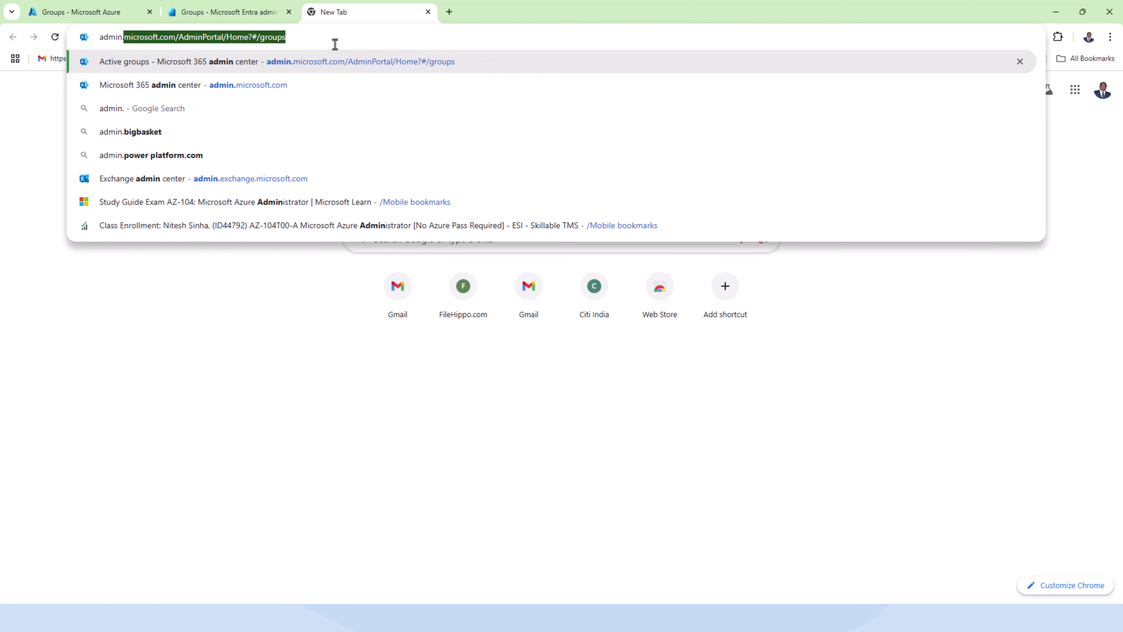
type("microsoft.com")
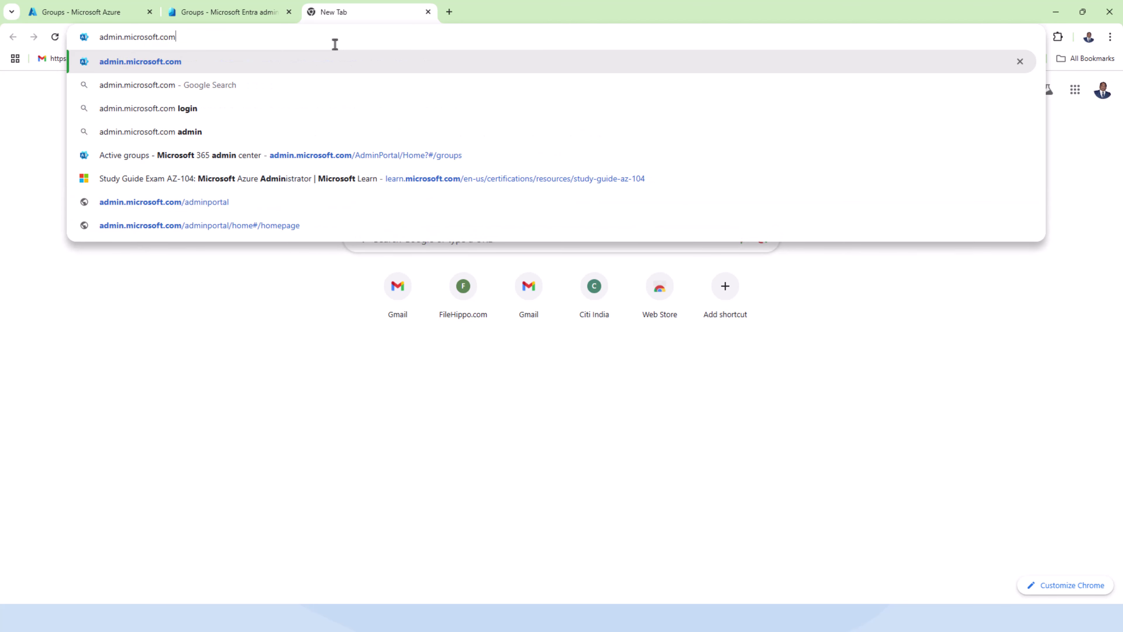
key("BackSpace")
type("m")
key("Return")
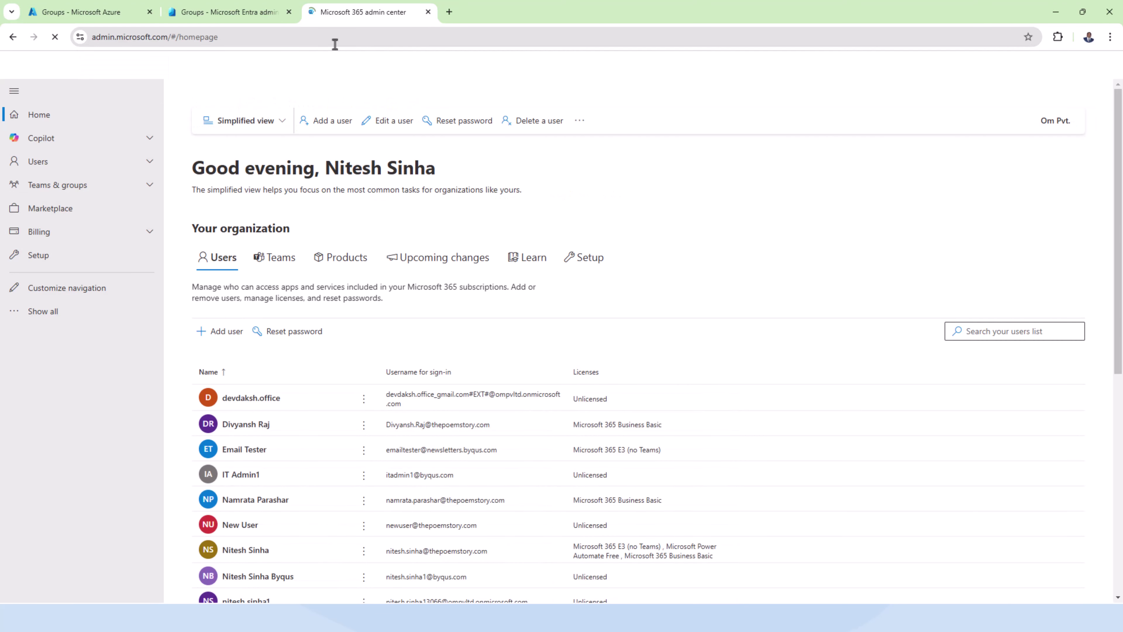
- List the six security groups under Active teams & groups, then go back to the Azure portal
left_click(150, 188)
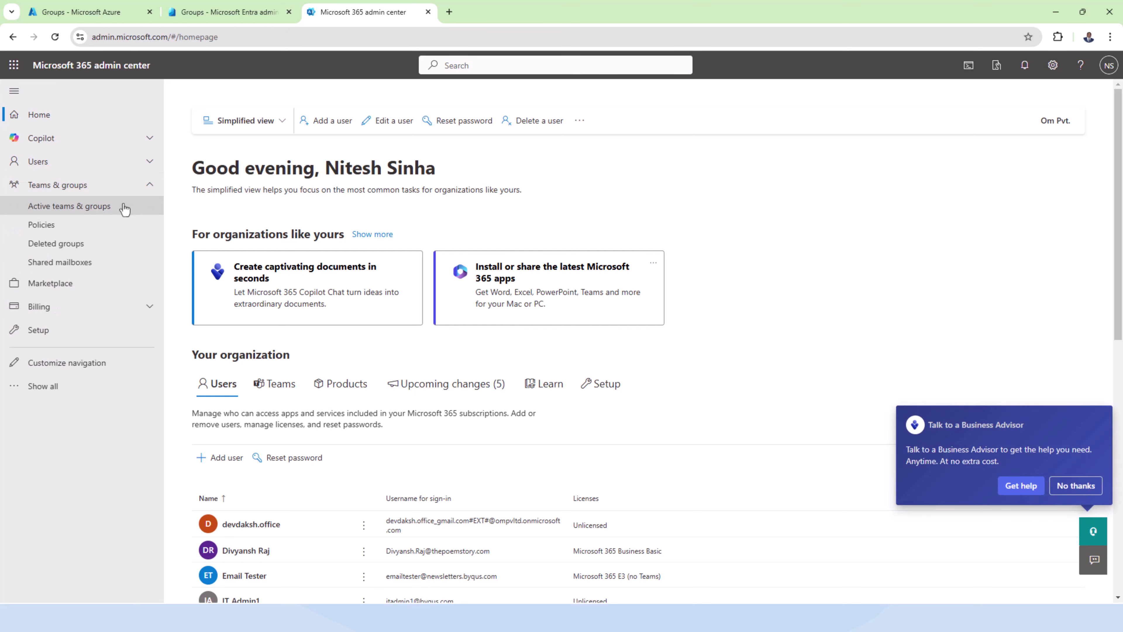
left_click(84, 211)
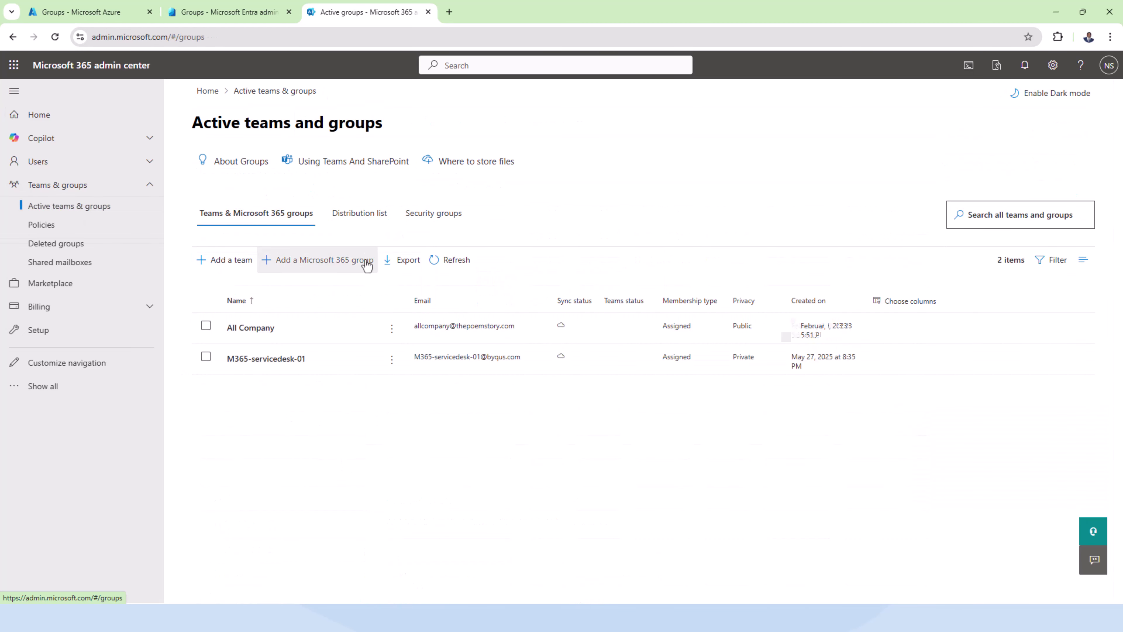
left_click(446, 218)
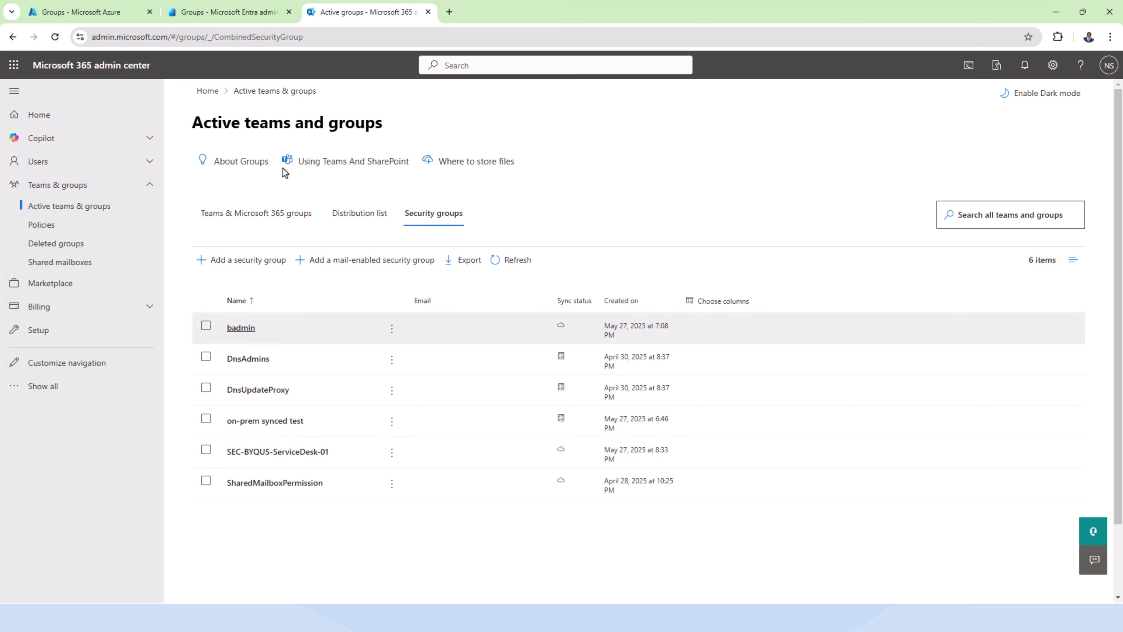
left_click(100, 15)
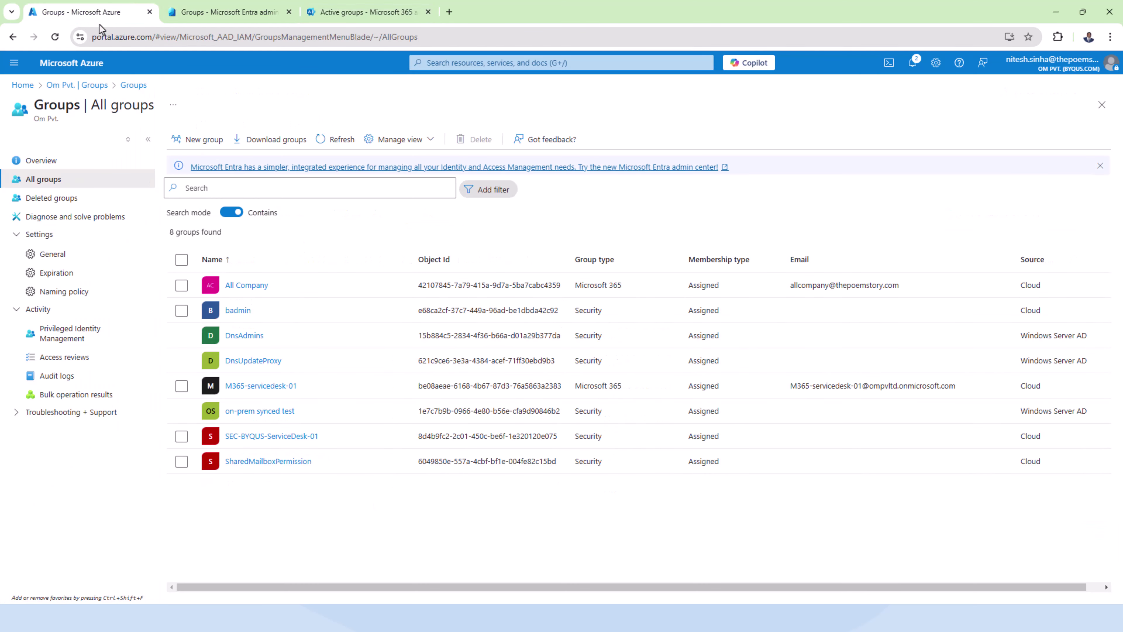
- Start a new group in the Azure portal with its group type set to Microsoft 365
left_click(195, 139)
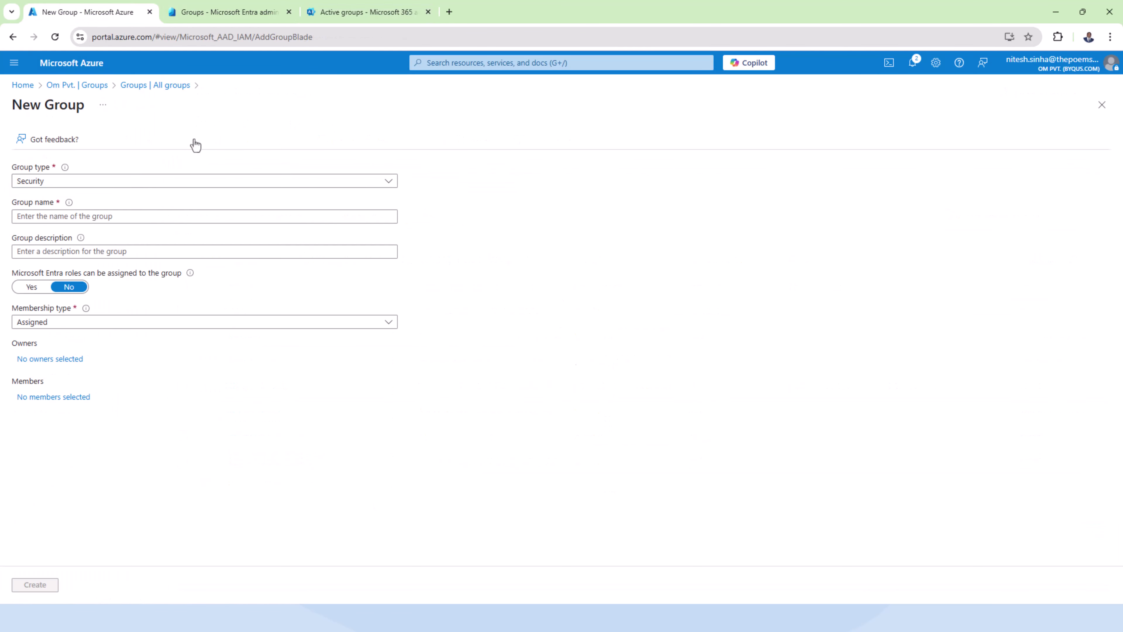
left_click(181, 183)
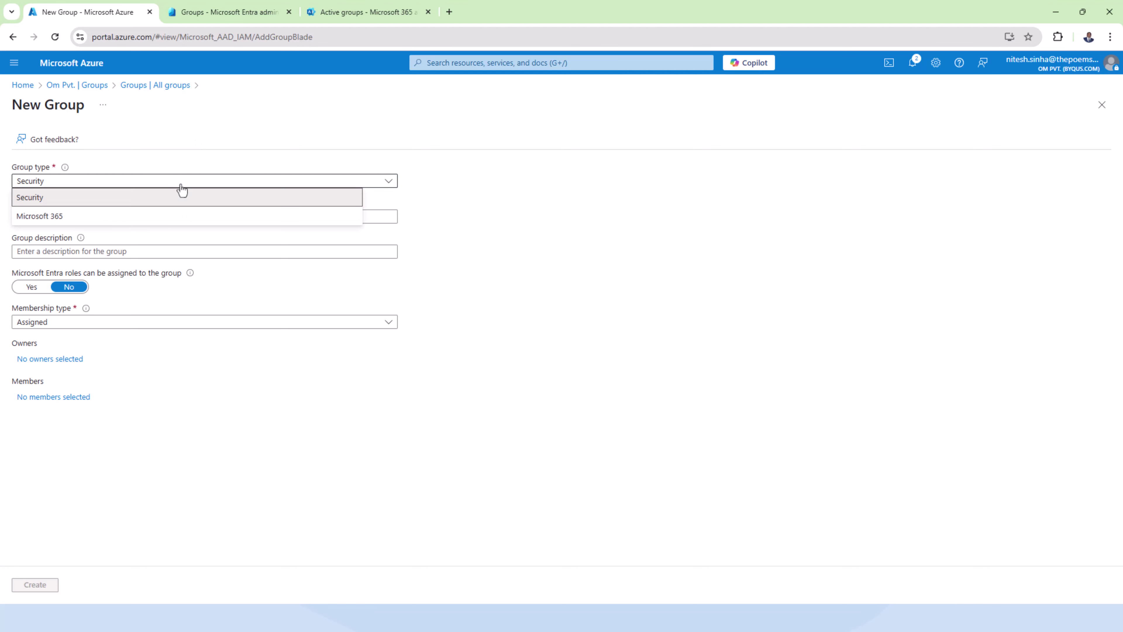
left_click(169, 199)
left_click(171, 183)
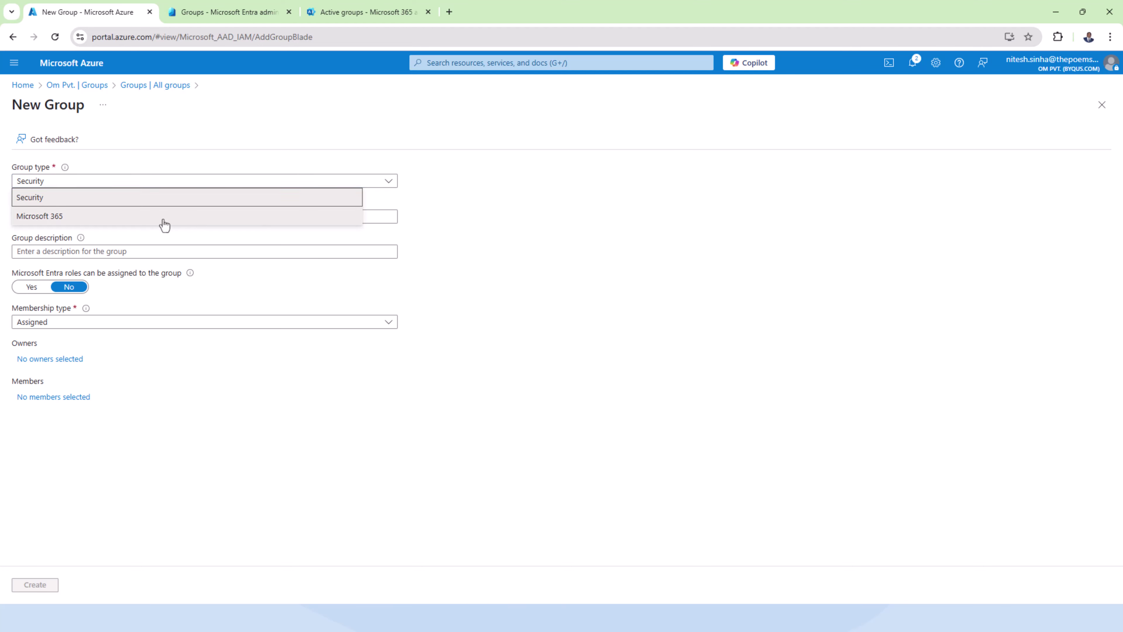
left_click(163, 219)
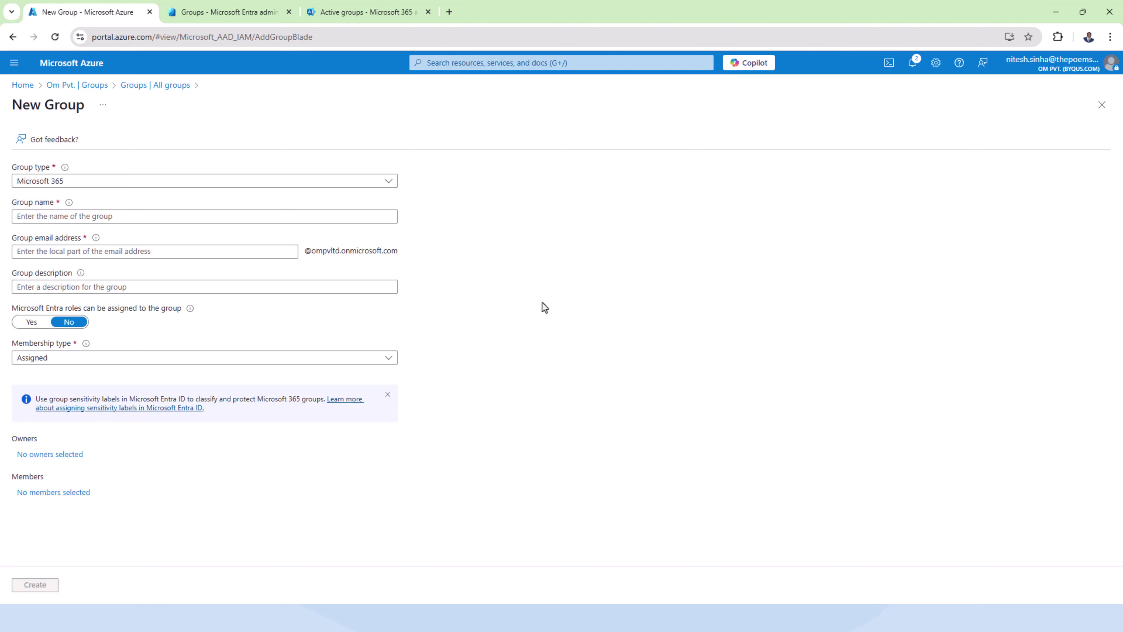
- Cycle through the browser tabs, ending on the Microsoft 365 admin center Security groups list
left_click(353, 11)
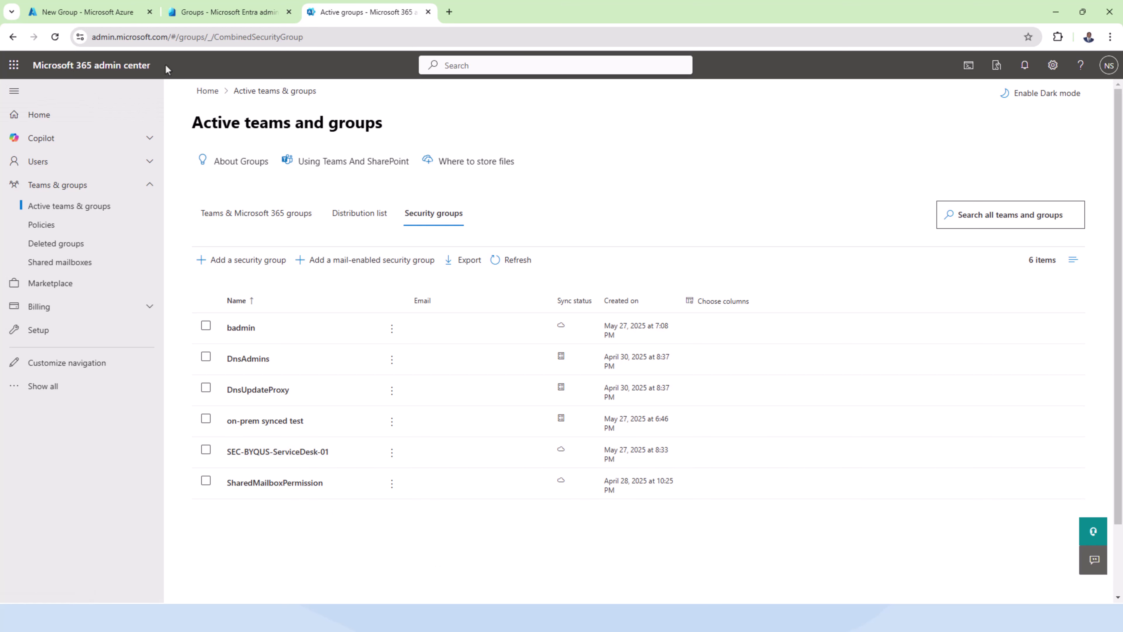
left_click_drag(167, 69, 34, 68)
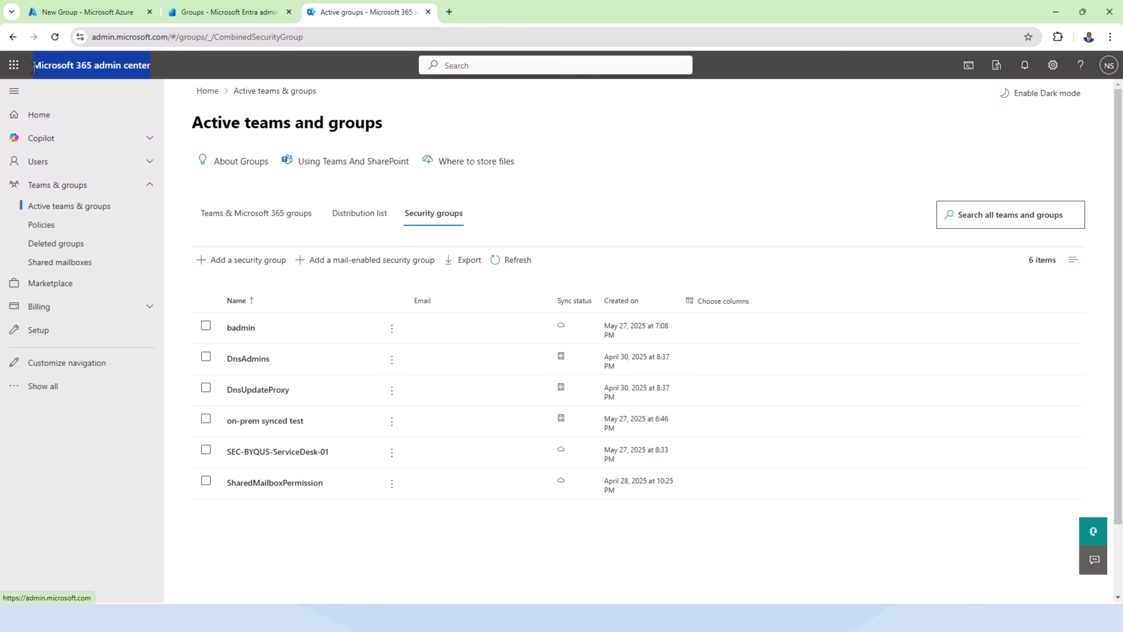
left_click(224, 13)
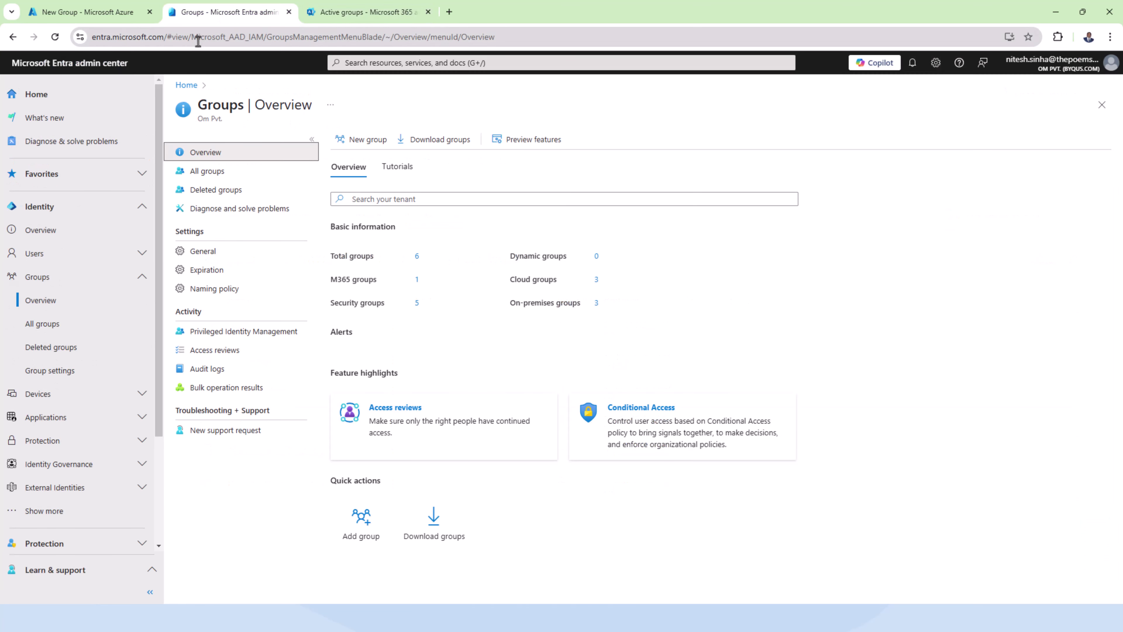
left_click(113, 16)
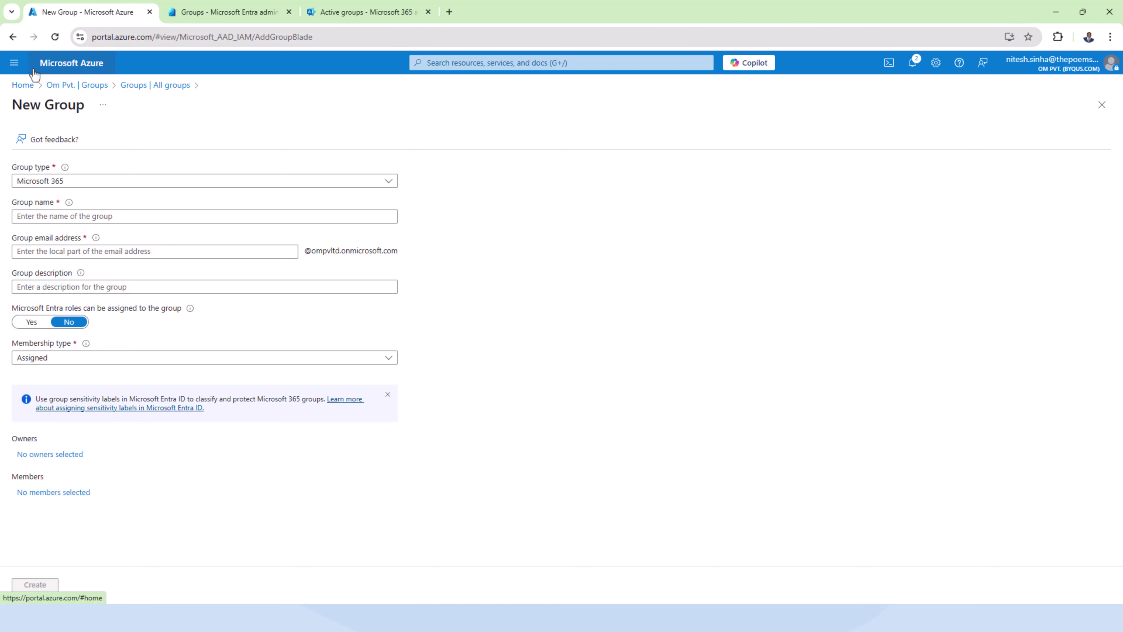
left_click(232, 14)
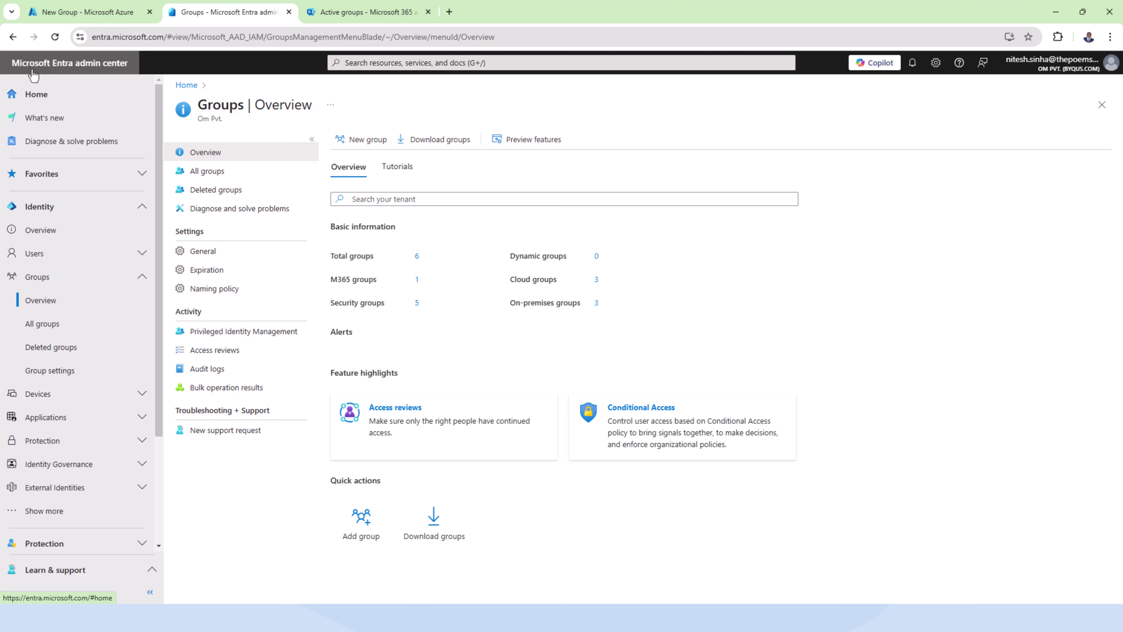
left_click(350, 16)
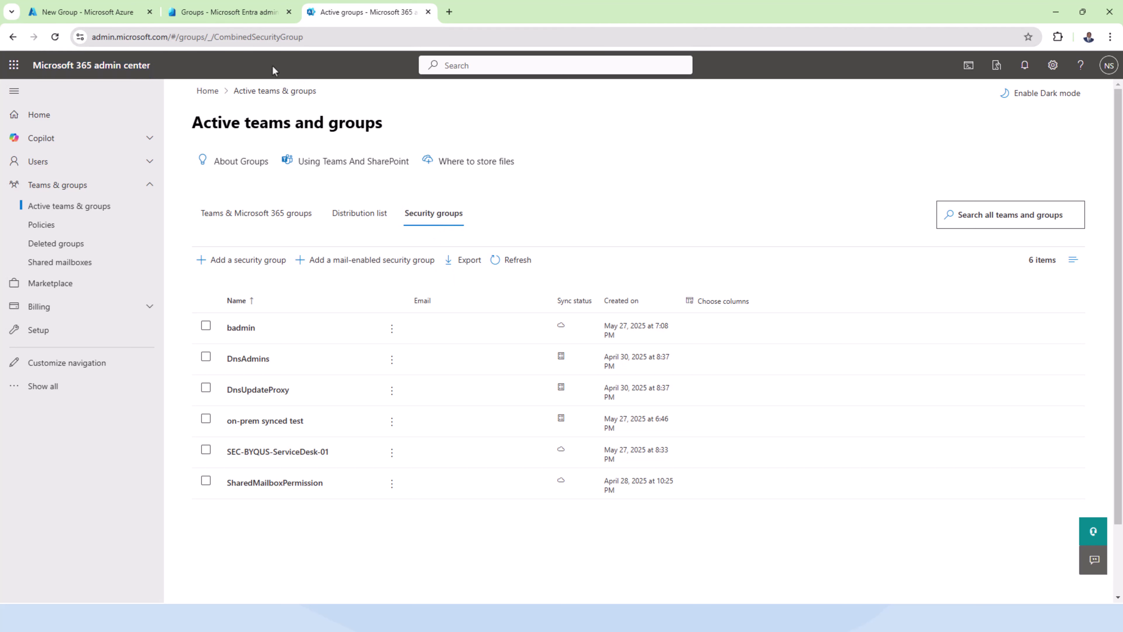
left_click_drag(274, 67, 20, 70)
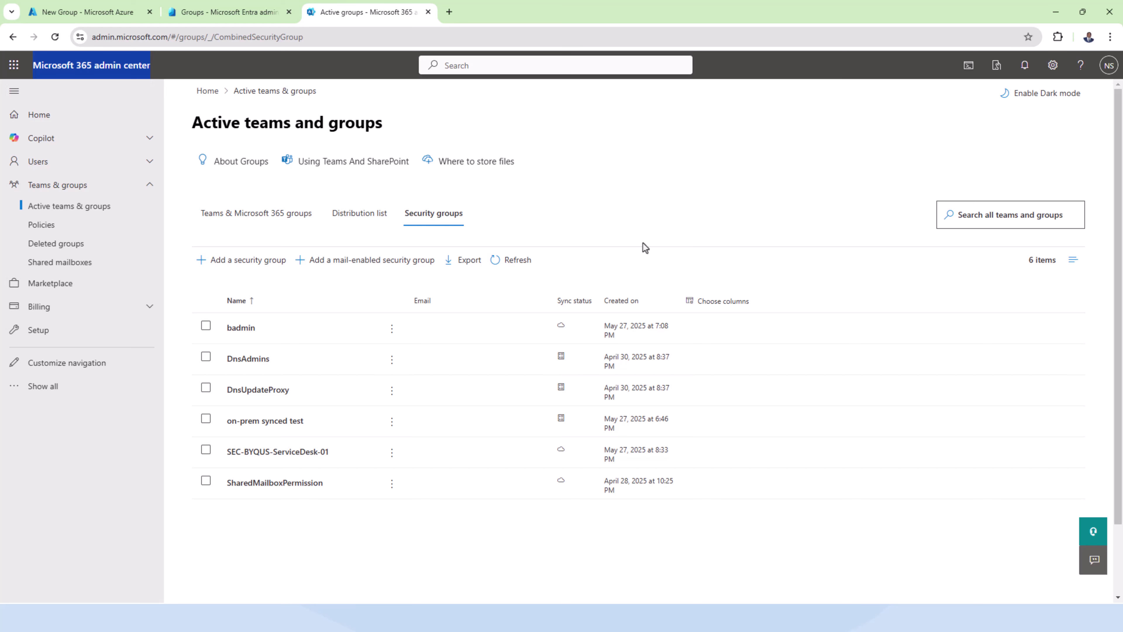
- Open the Add a security group wizard, then back out to the Active teams and groups list
left_click(230, 260)
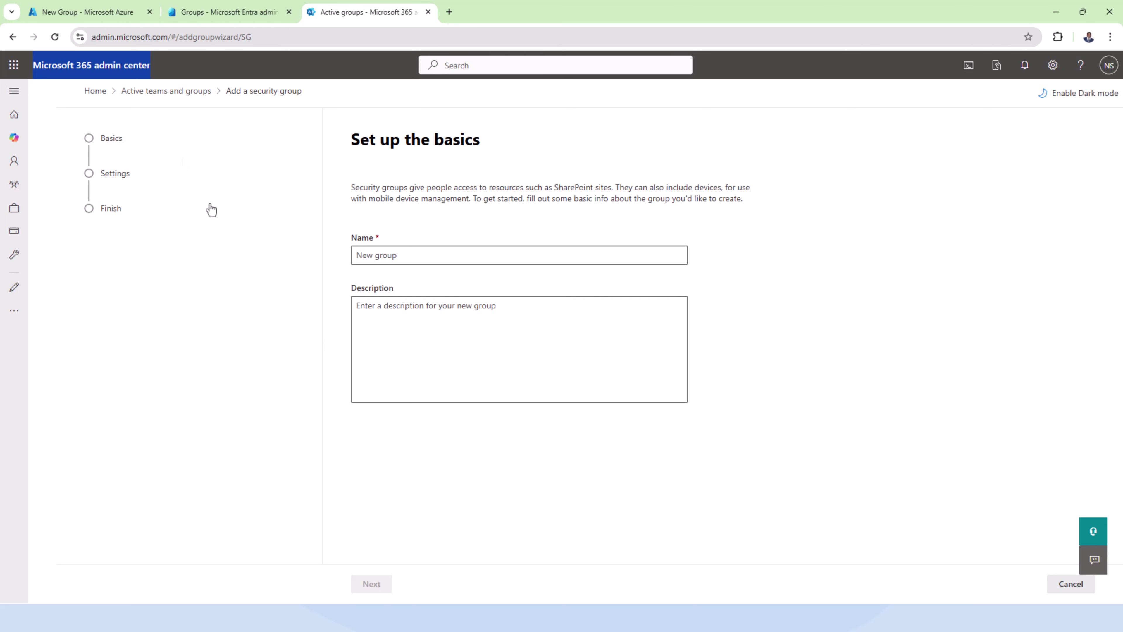
left_click(202, 93)
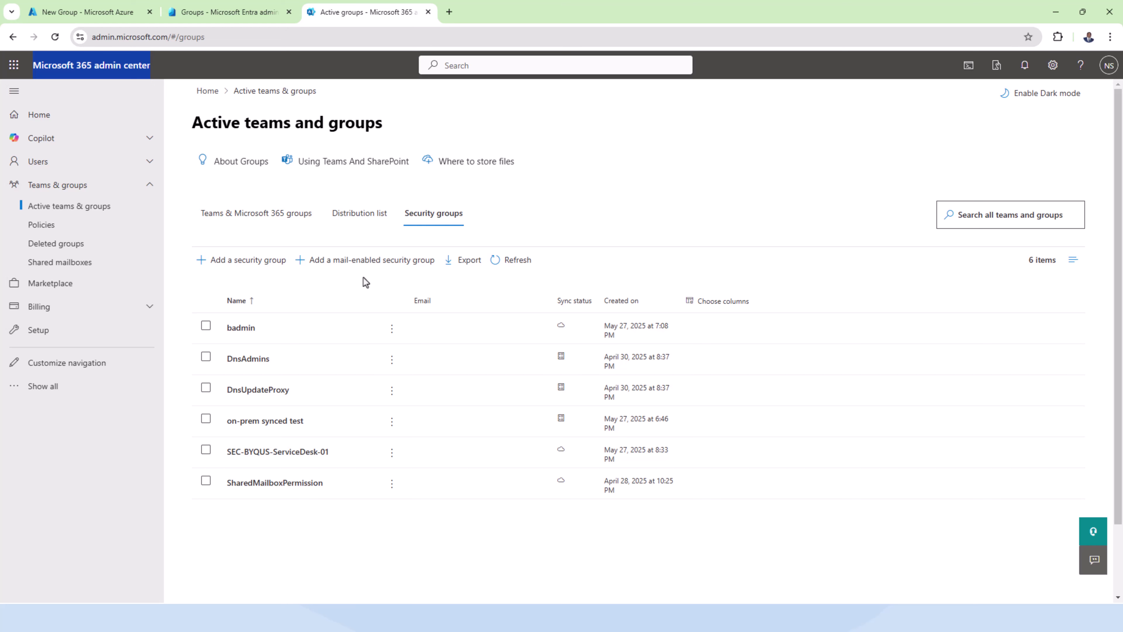
- Name the mail-enabled group M365-Mail-Enabled-Security-Group with description 'For example on my YouTube Channel.'
left_click(346, 262)
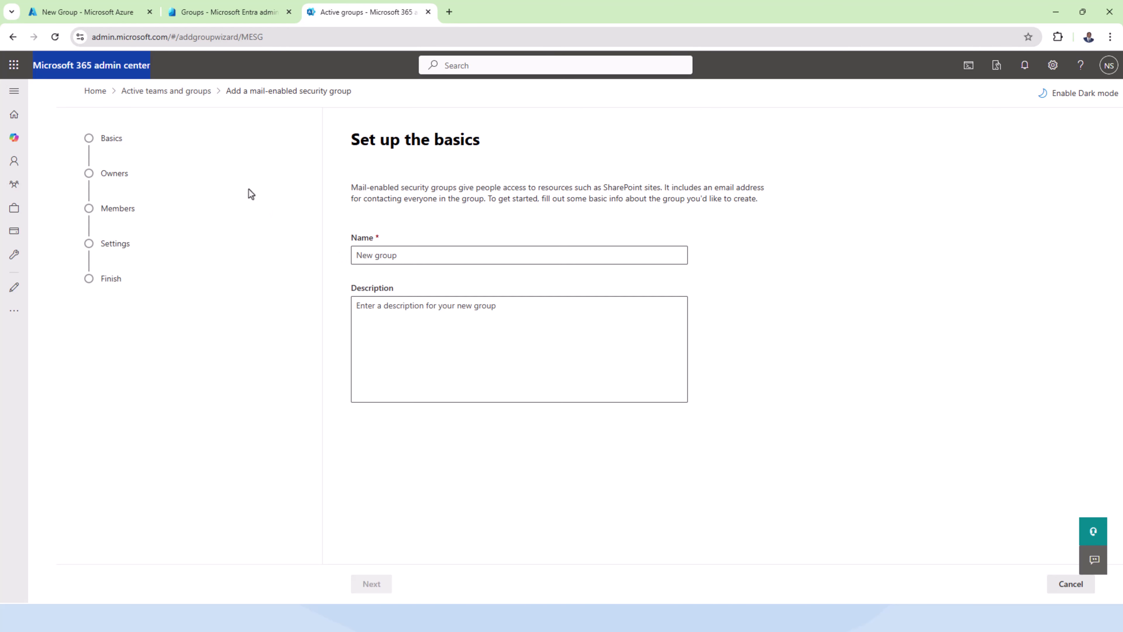
left_click(496, 257)
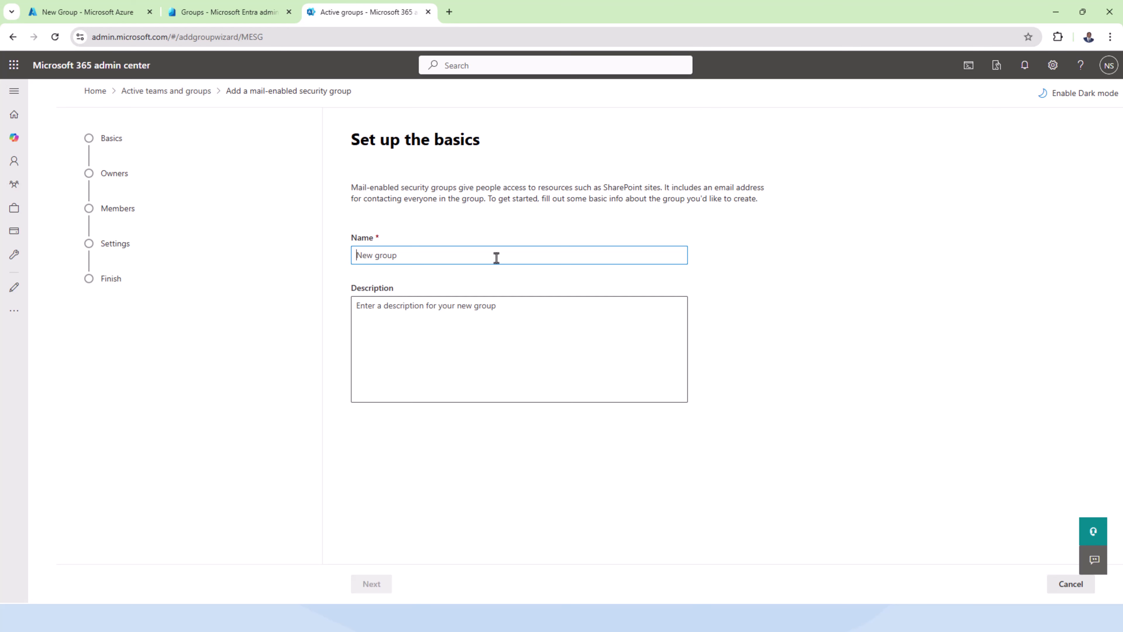
type("M3")
type("65")
type("-Mail")
type("-E")
type("nabb")
type("led ")
type("Security")
type("-Group`")
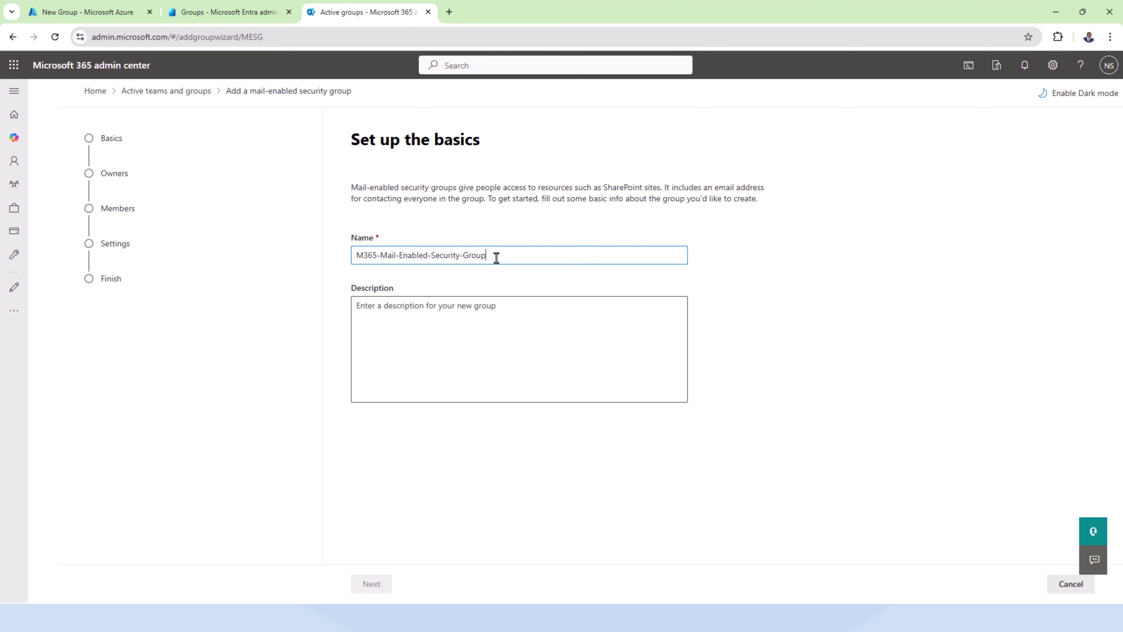
key("Tab")
key("Tab")
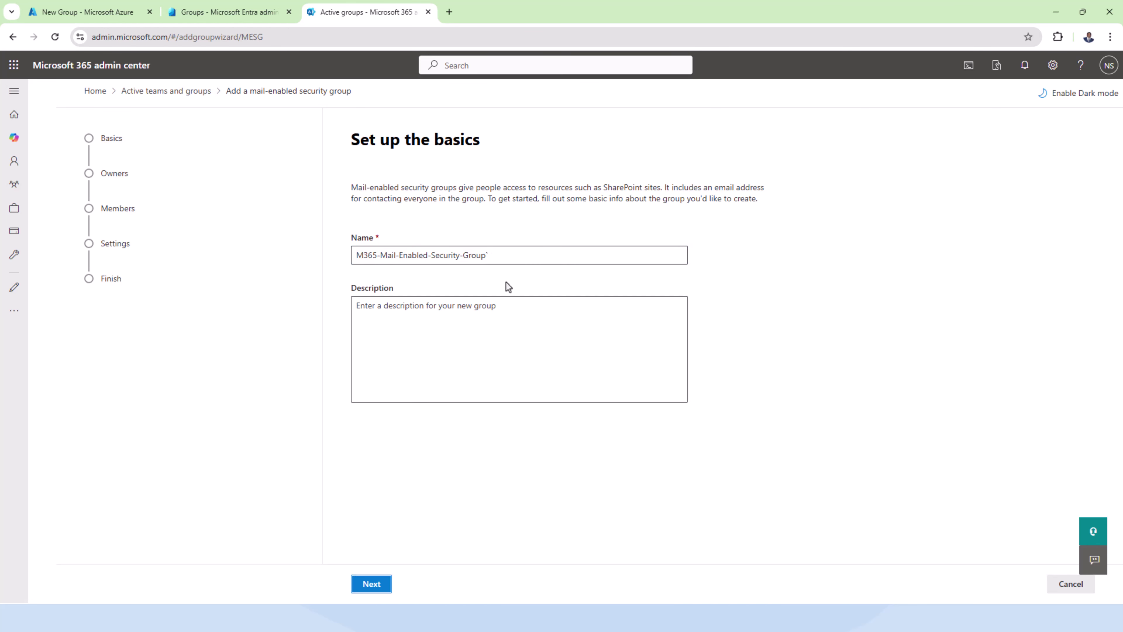
left_click(522, 322)
left_click(523, 255)
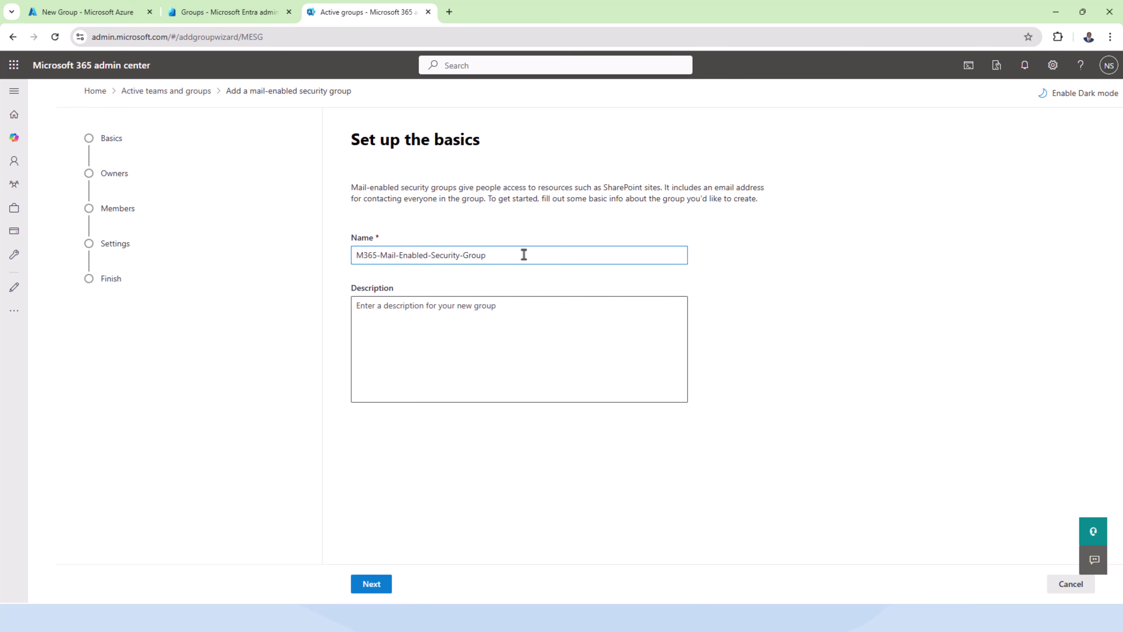
left_click(535, 306)
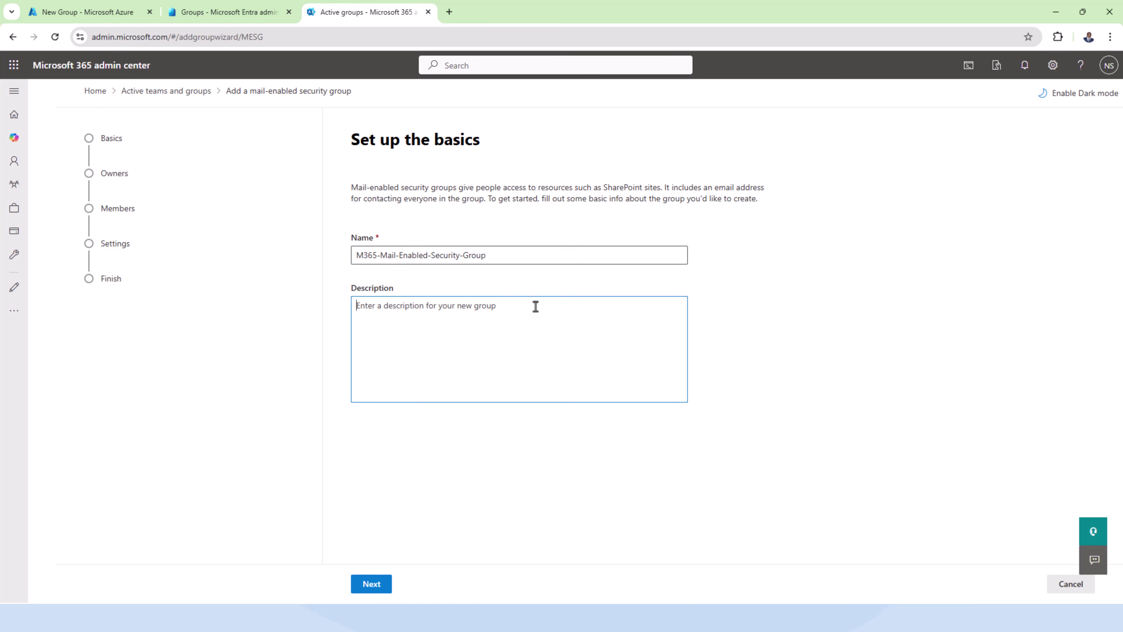
type("For example on my YouTube Channel.")
- Assign one user as the owner of the new mail-enabled group
left_click(381, 589)
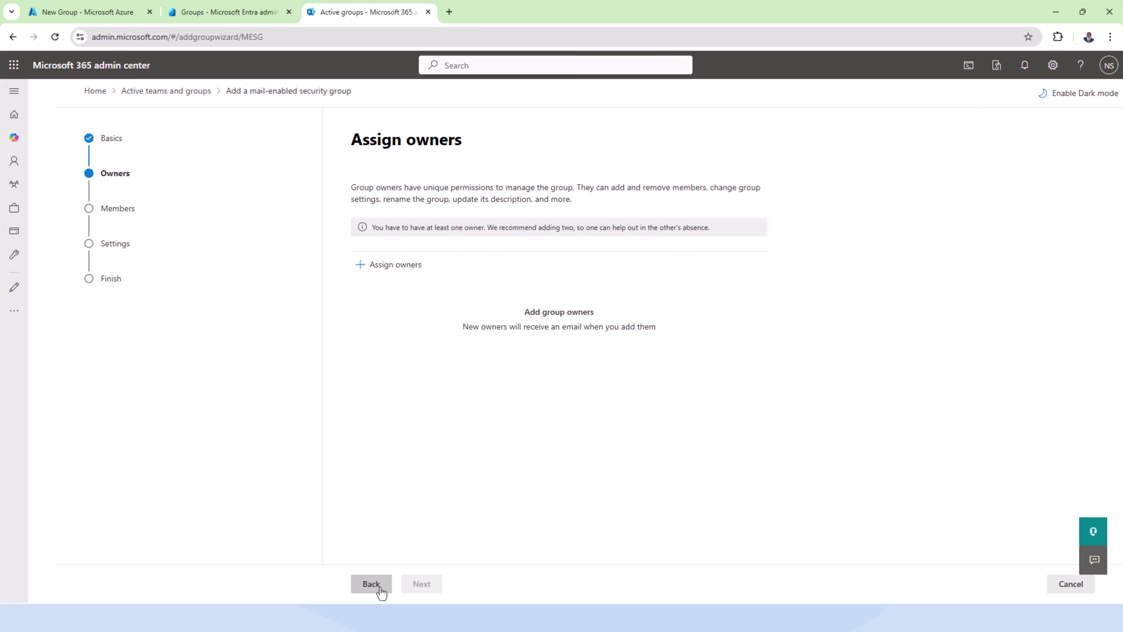
left_click(390, 267)
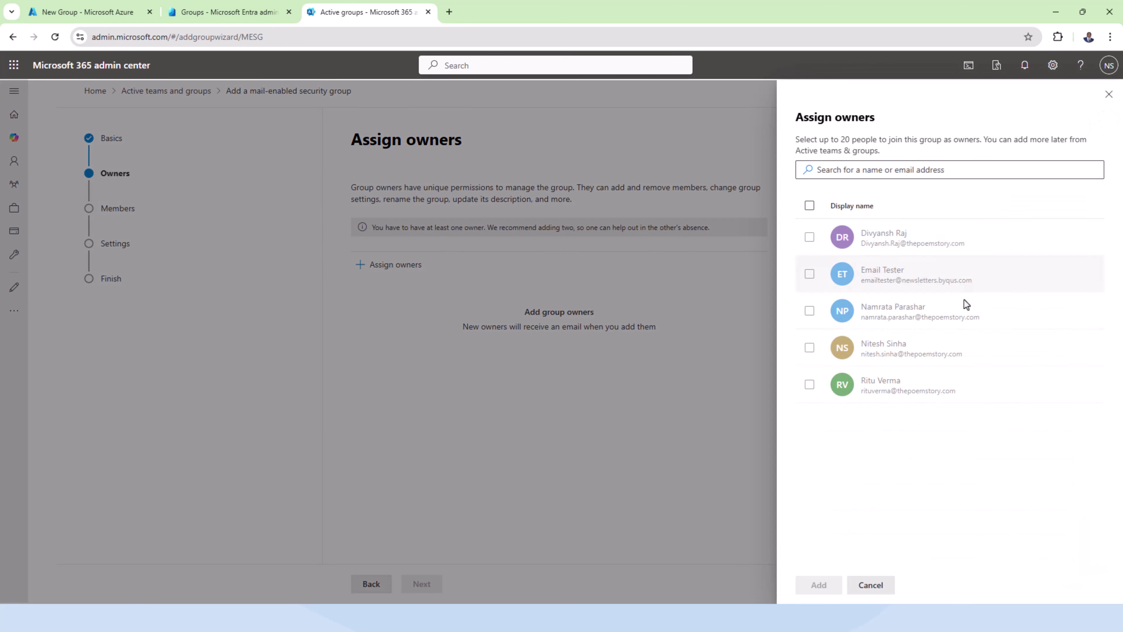
left_click(809, 348)
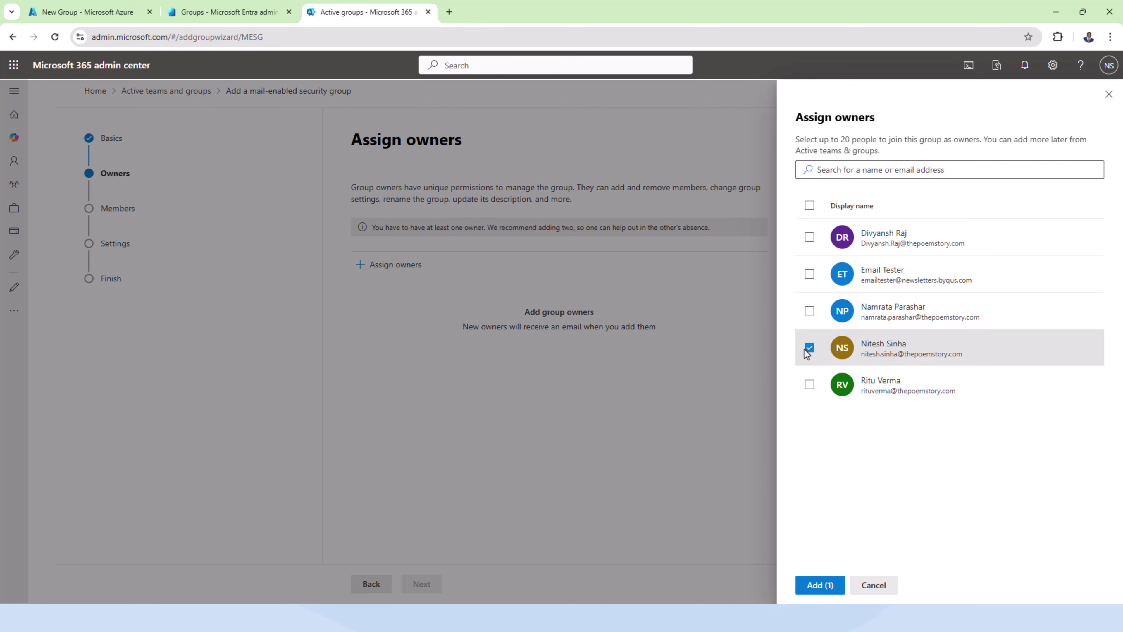
left_click(819, 586)
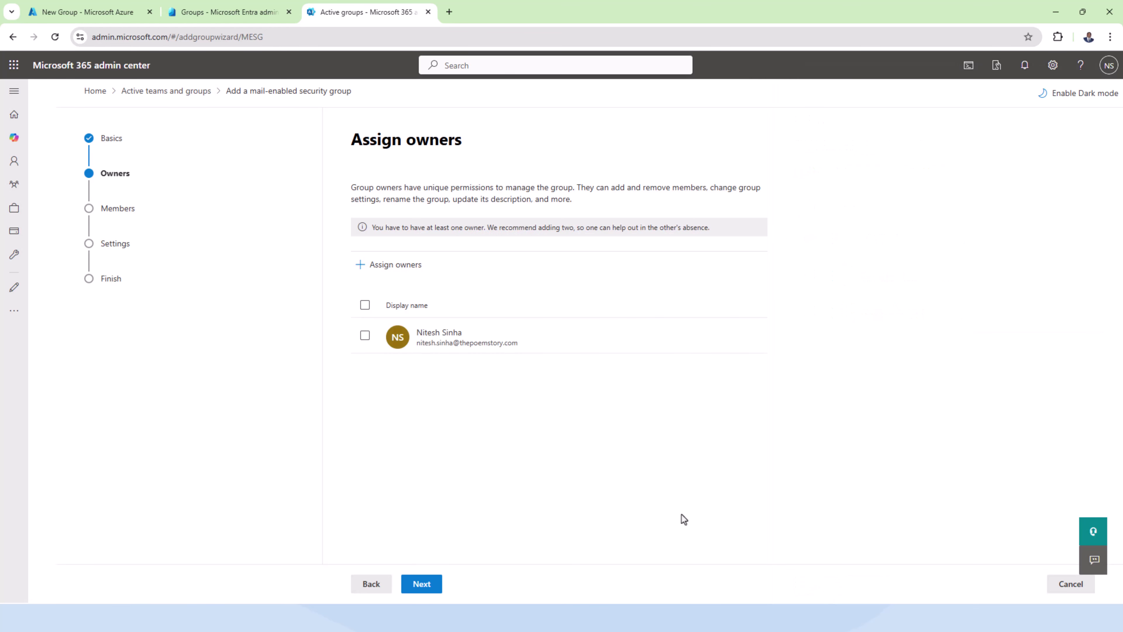
- Add three users as members of the group and continue to Edit settings
left_click(422, 583)
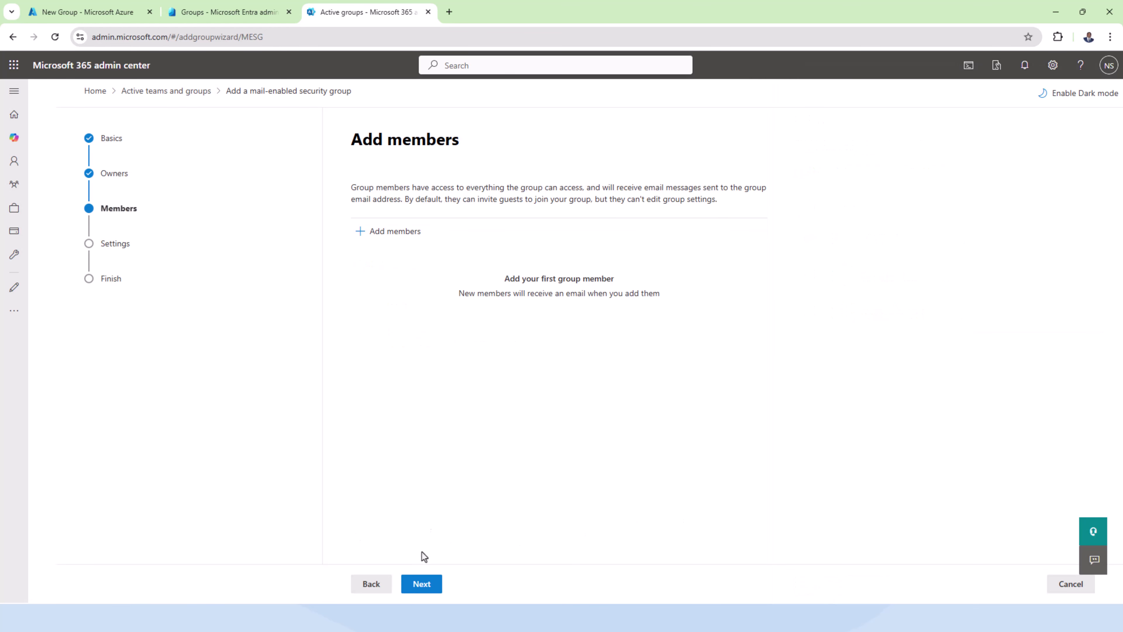
left_click(394, 239)
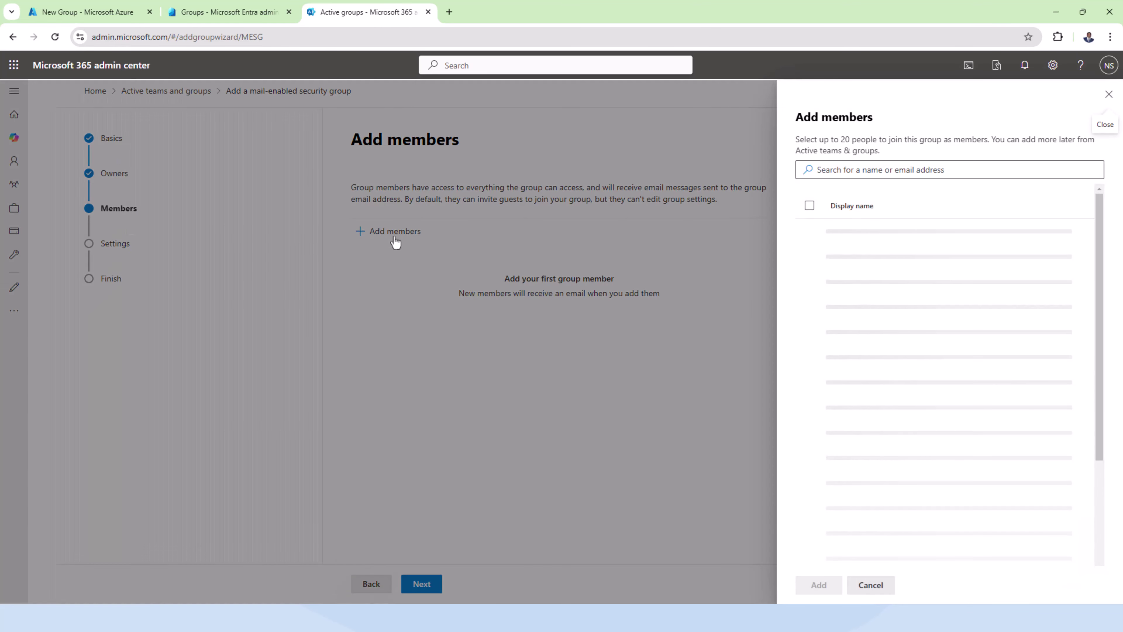
scroll(1004, 456, "down", 1)
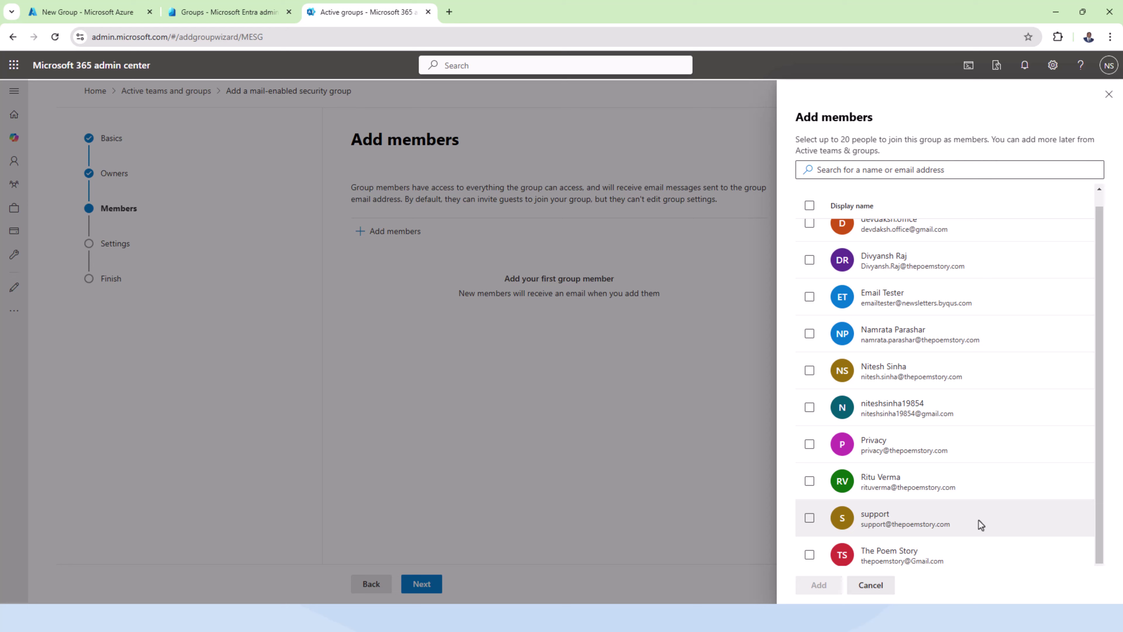
scroll(978, 520, "up", 1)
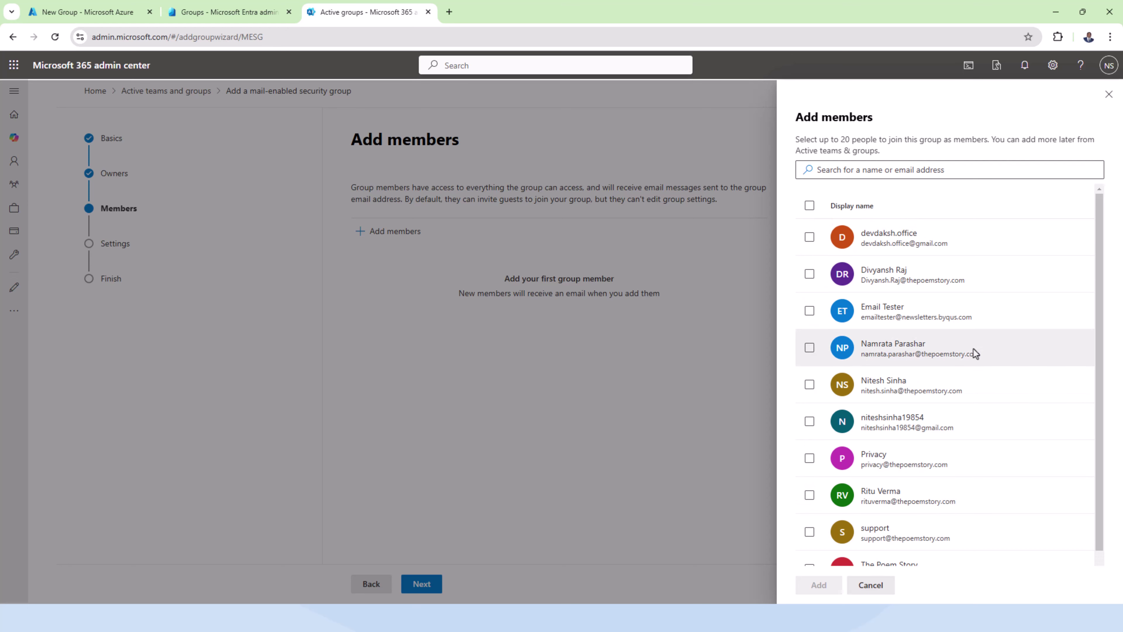
left_click(809, 237)
left_click(810, 274)
left_click(810, 311)
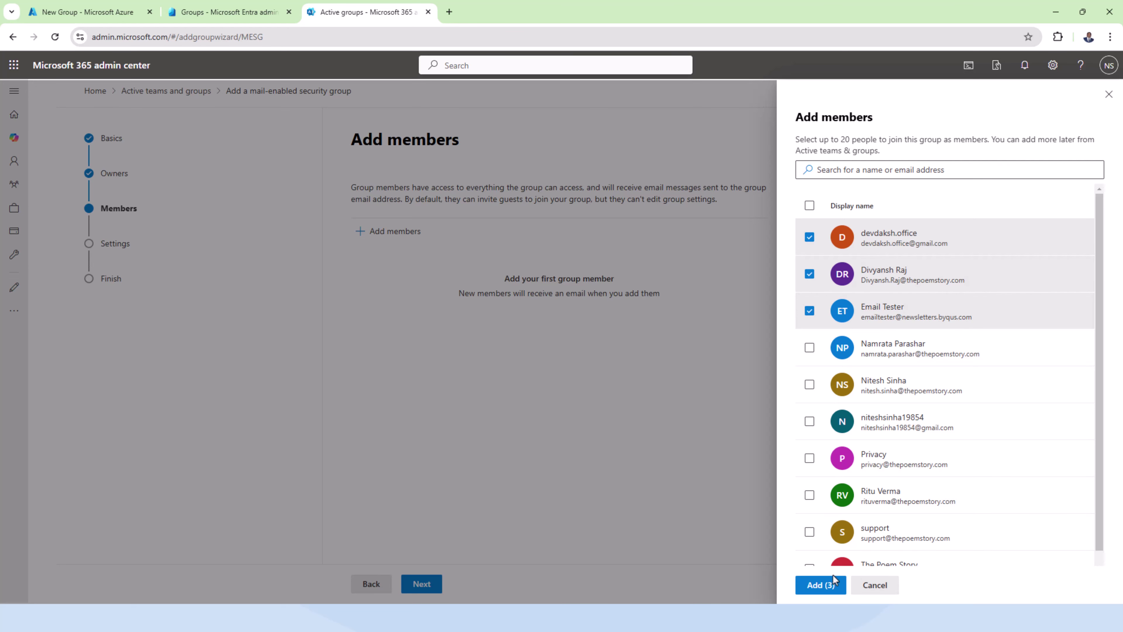
left_click(818, 585)
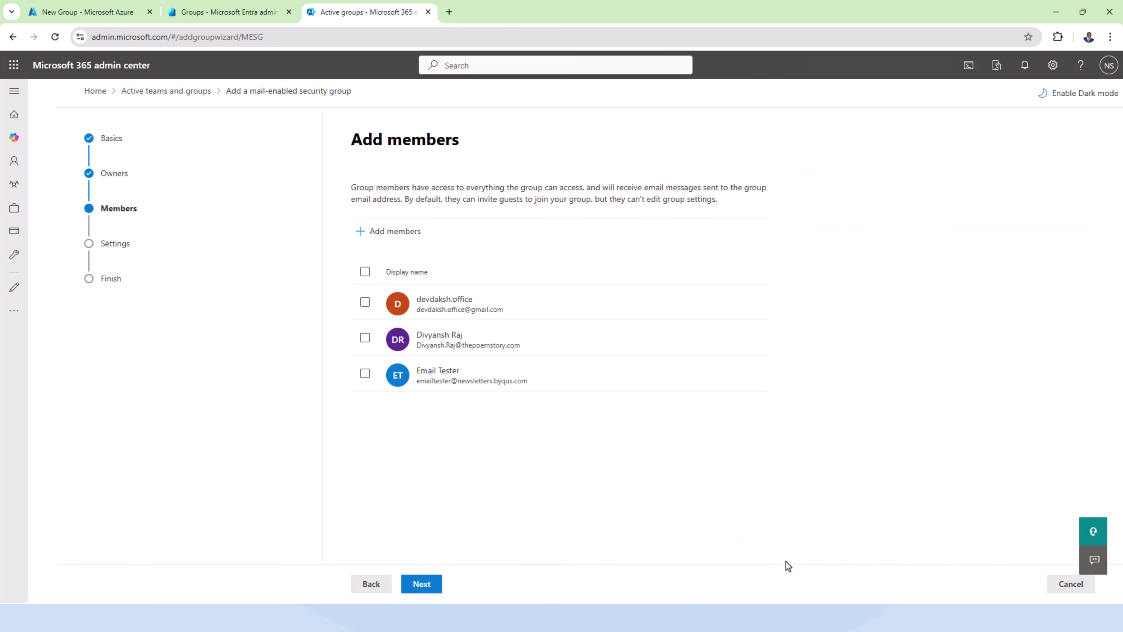
left_click(422, 584)
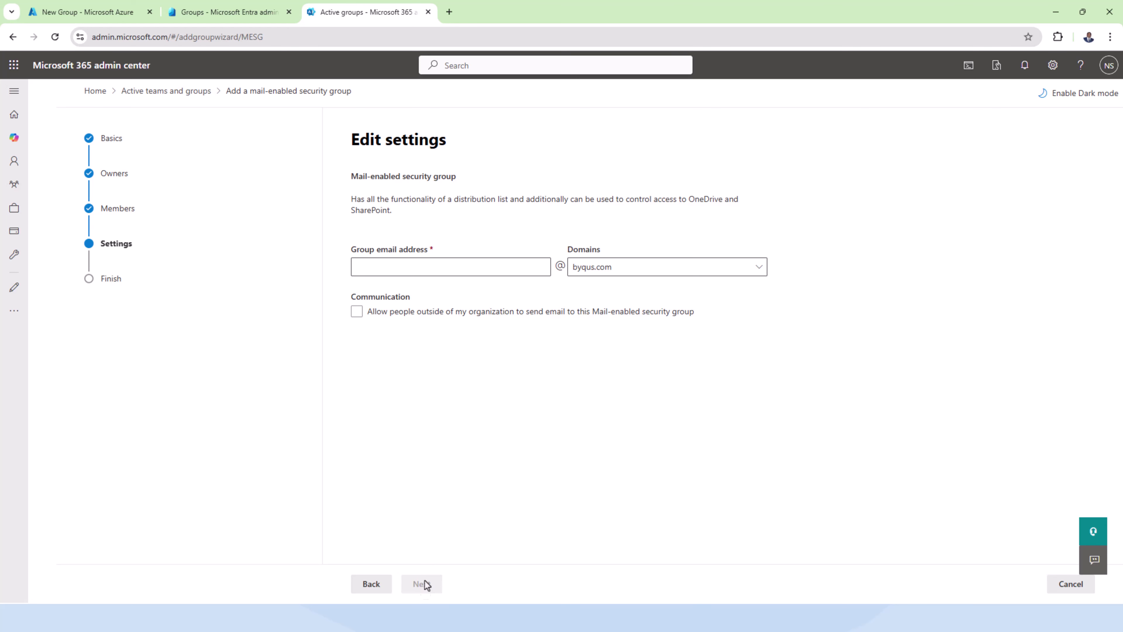
left_click(435, 269)
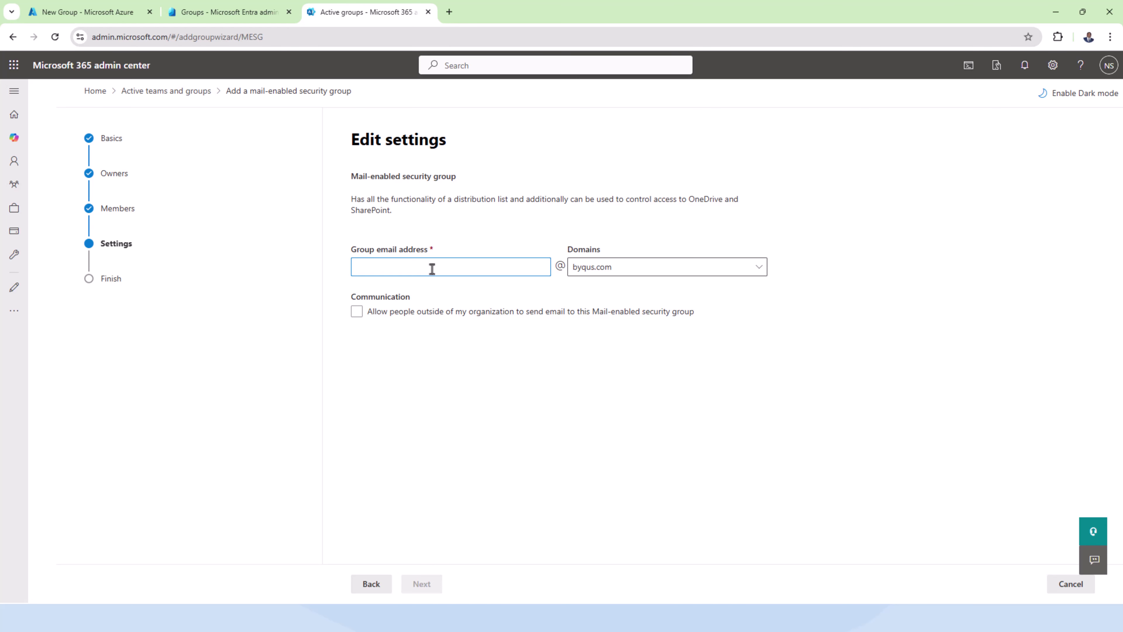
type("m365")
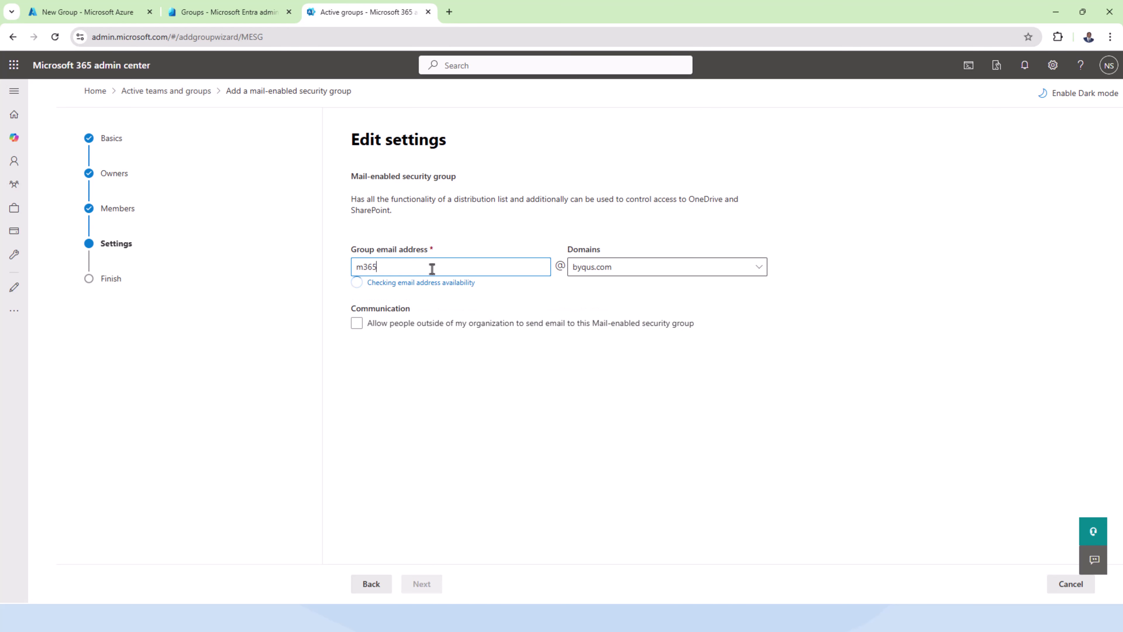
type("-mail-enabled-group")
left_click(683, 274)
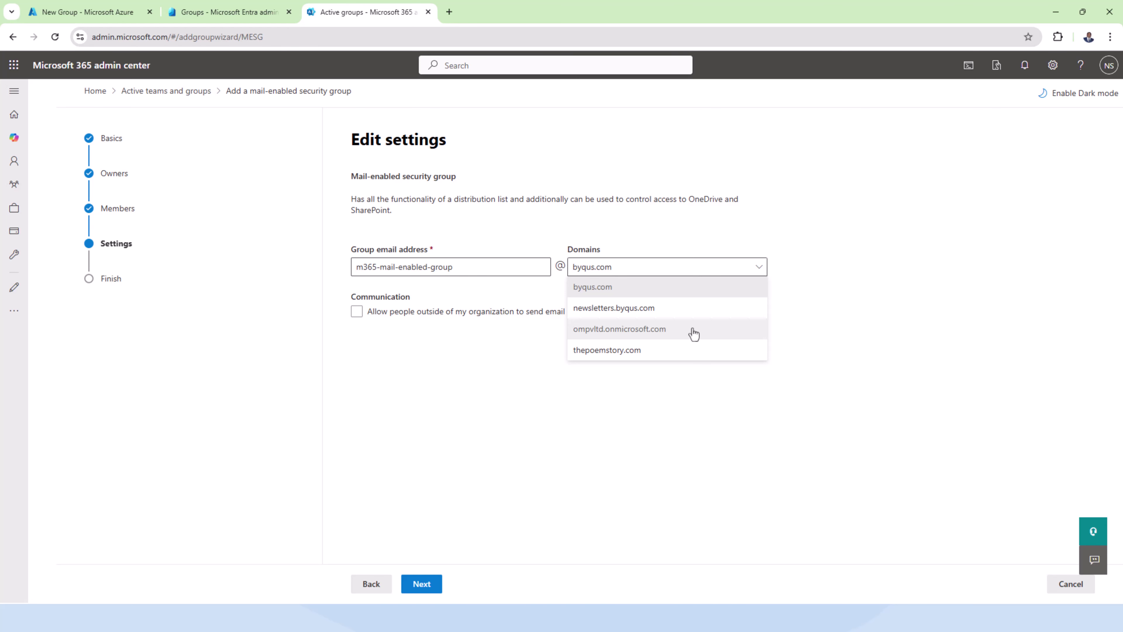
left_click(692, 356)
left_click(675, 272)
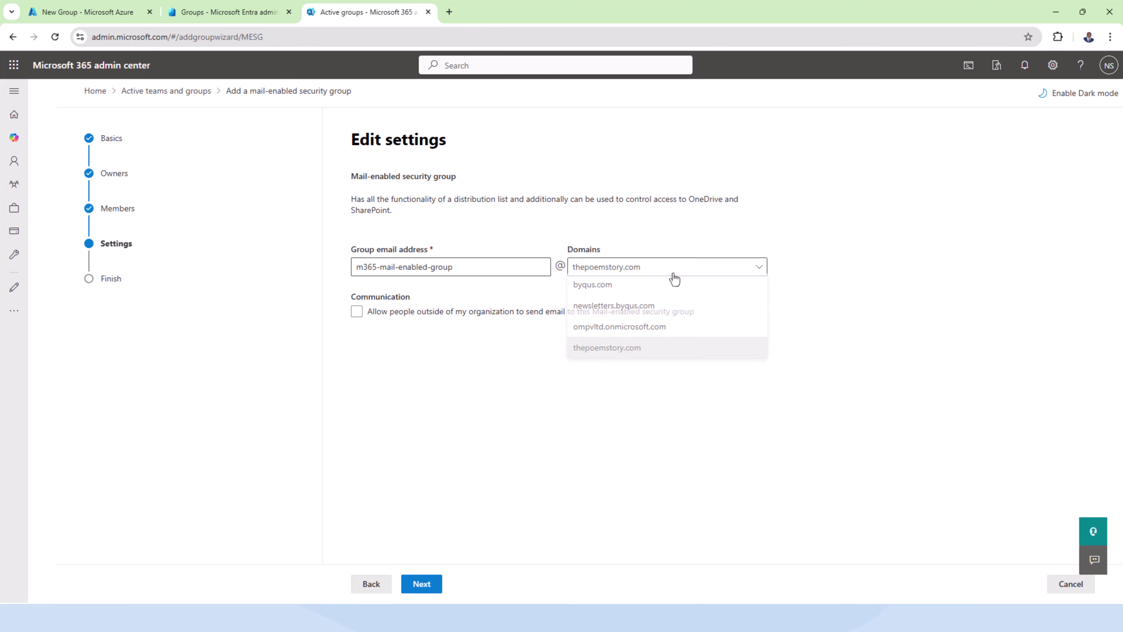
left_click(675, 292)
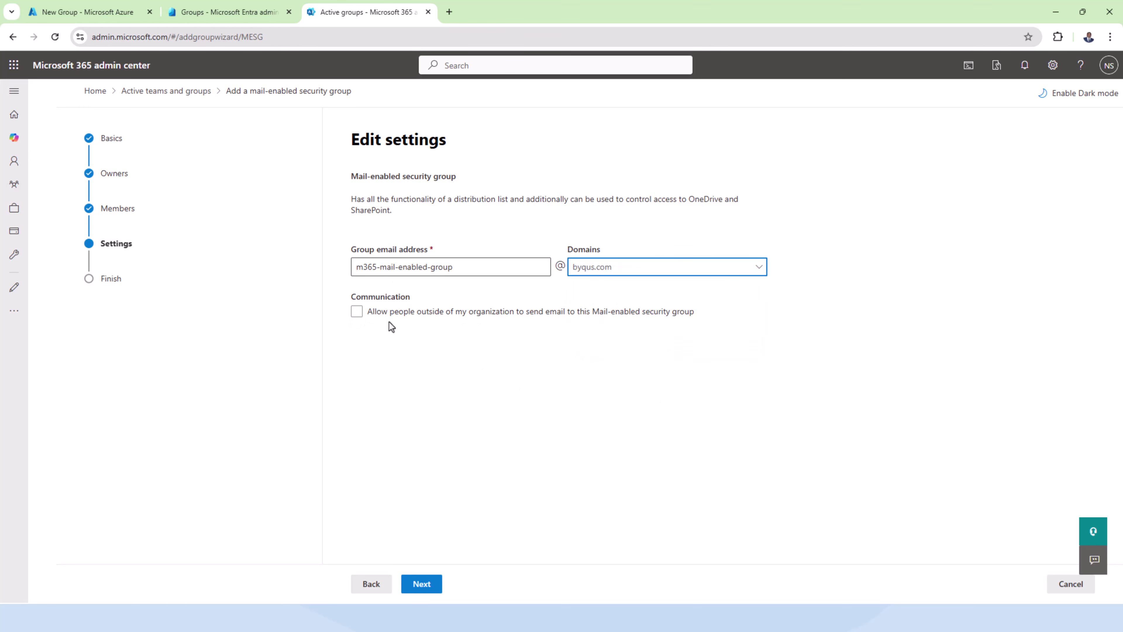
- Allow people outside the organization to send email to the group
left_click(361, 312)
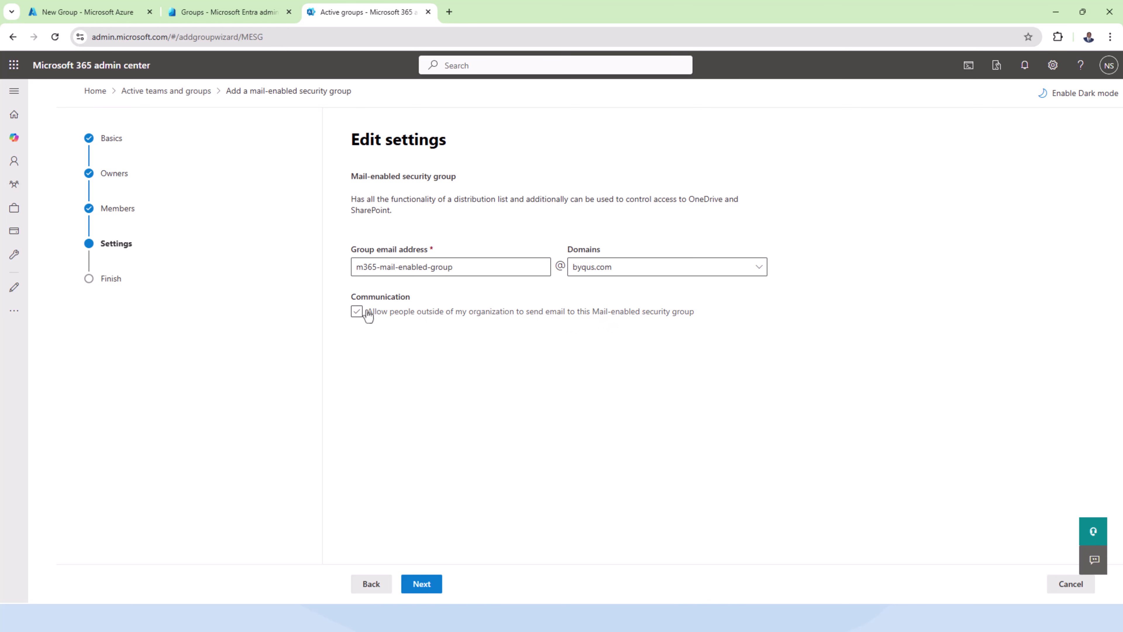
left_click(357, 311)
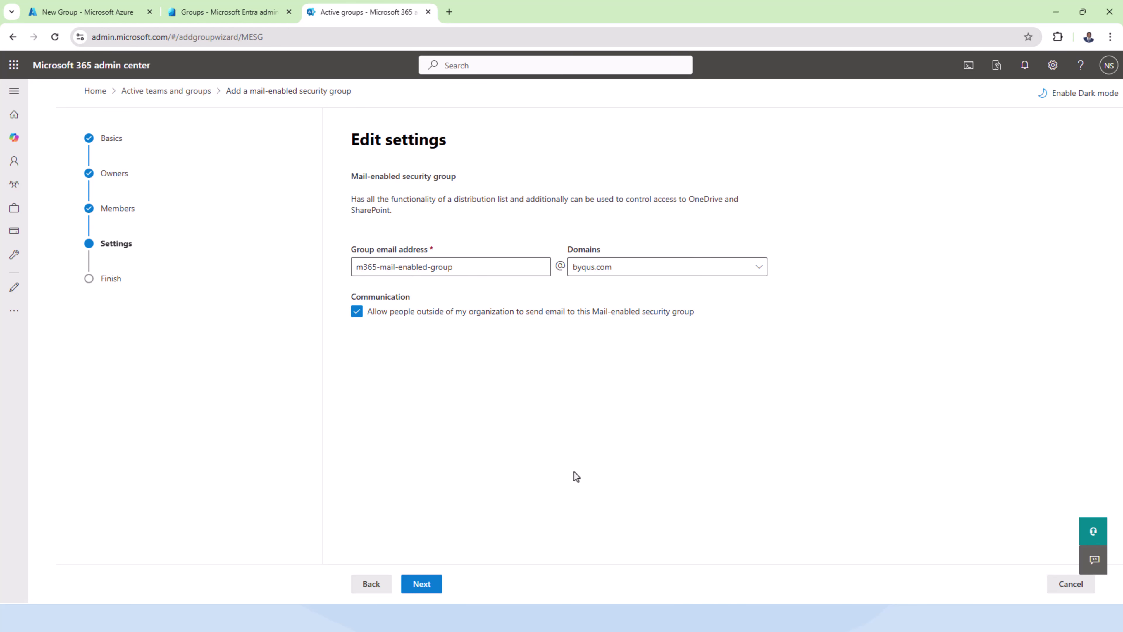
left_click(356, 314)
- Allow people outside the organization to email the group, then review the summary
left_click(355, 312)
left_click(422, 584)
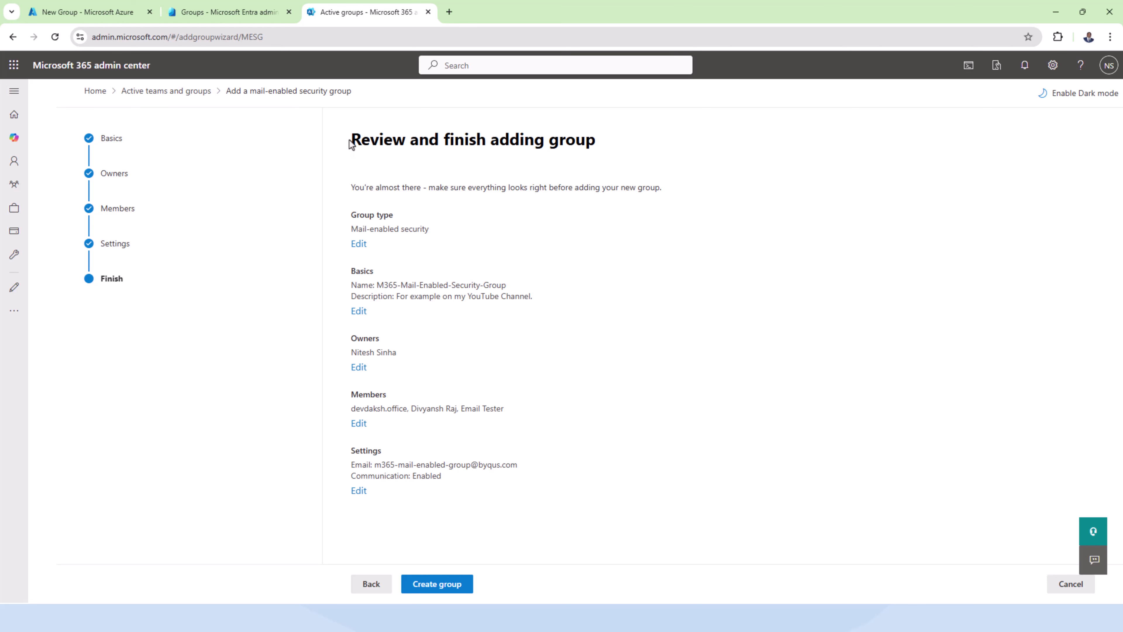
left_click_drag(349, 139, 575, 518)
- Create M365-Mail-Enabled-Security-Group and return to the Active teams and groups Security groups list
left_click(438, 584)
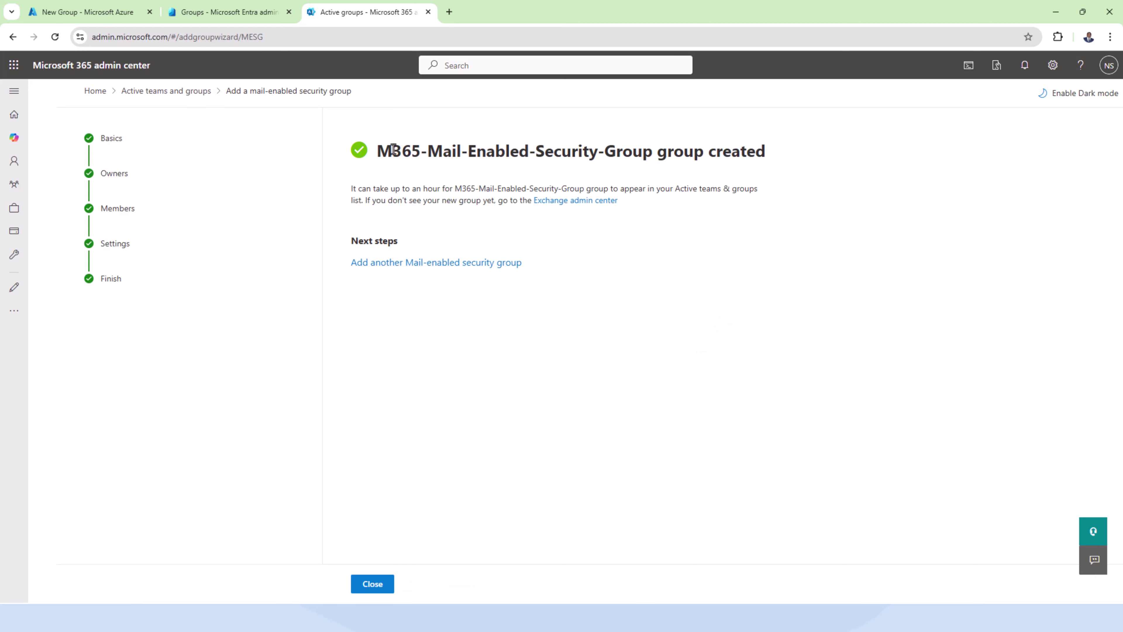
left_click_drag(392, 151, 741, 265)
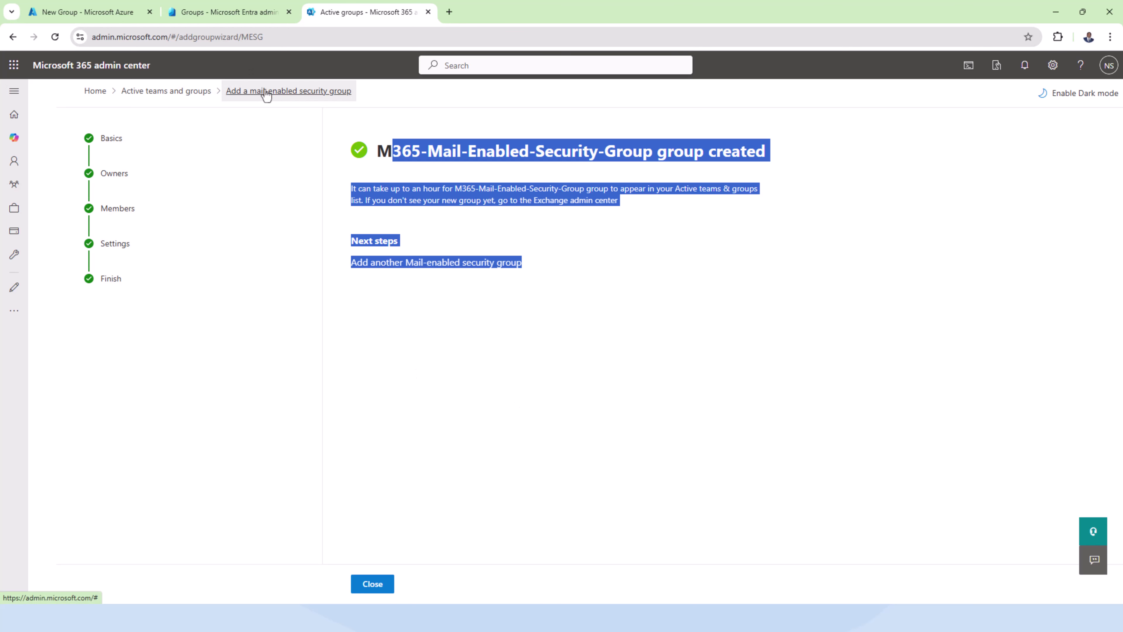
left_click(177, 94)
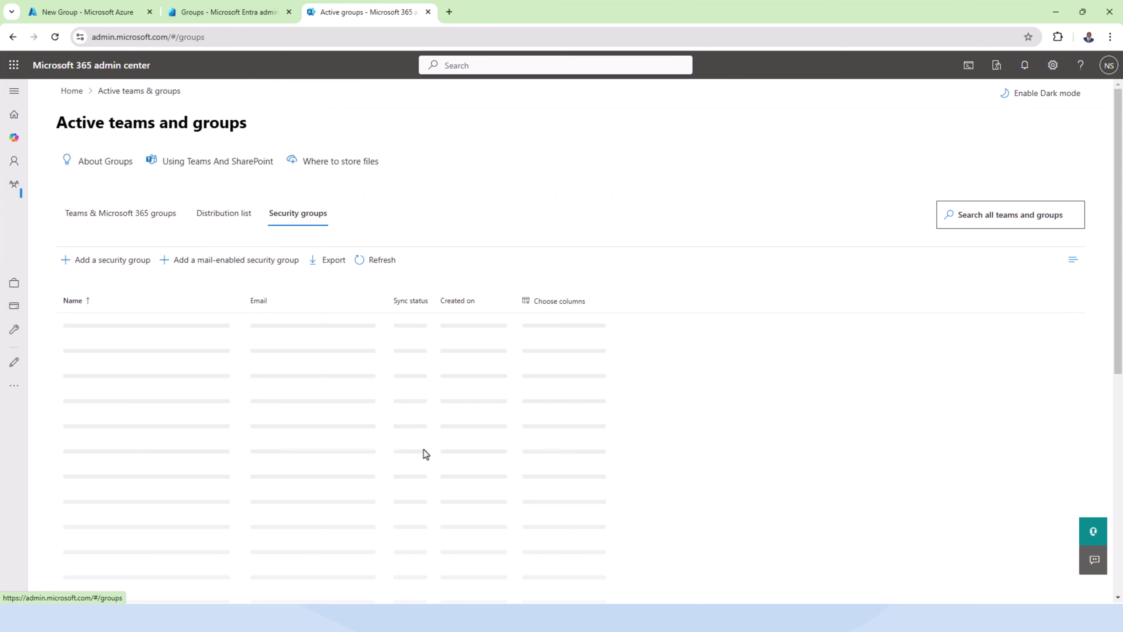